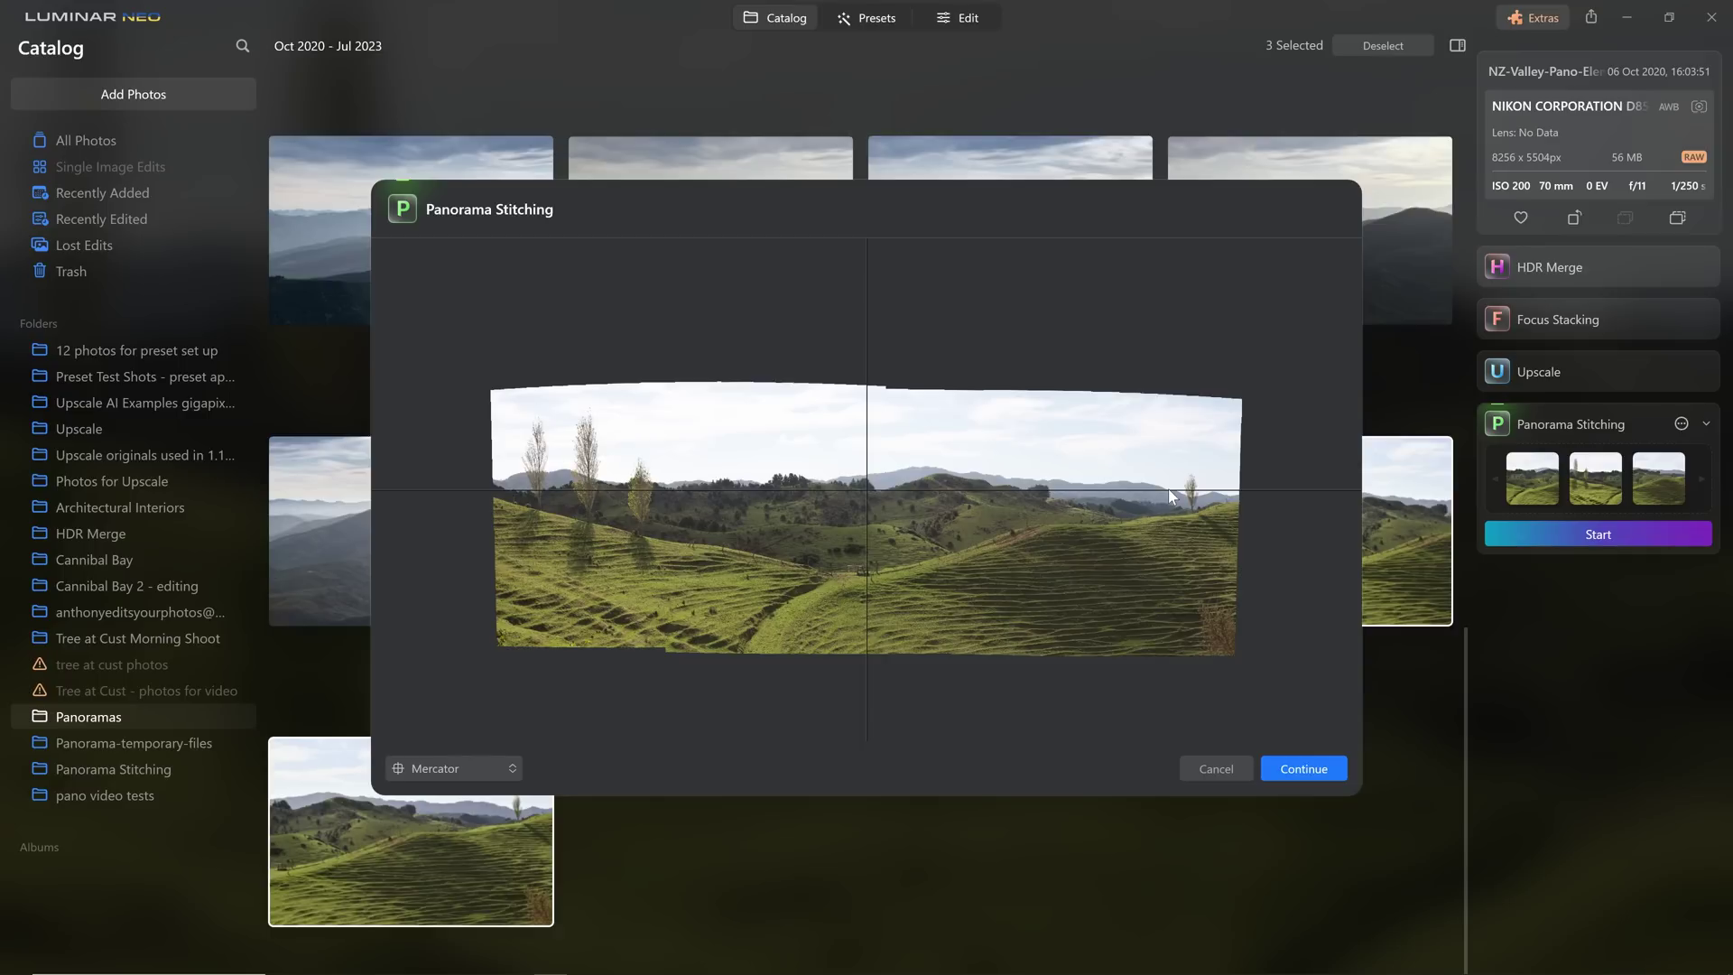
Stitch the three valley photos using the Mercator projection and crop away the panorama's uneven borders
{"action": "left_click", "coordinate": [1317, 769]}
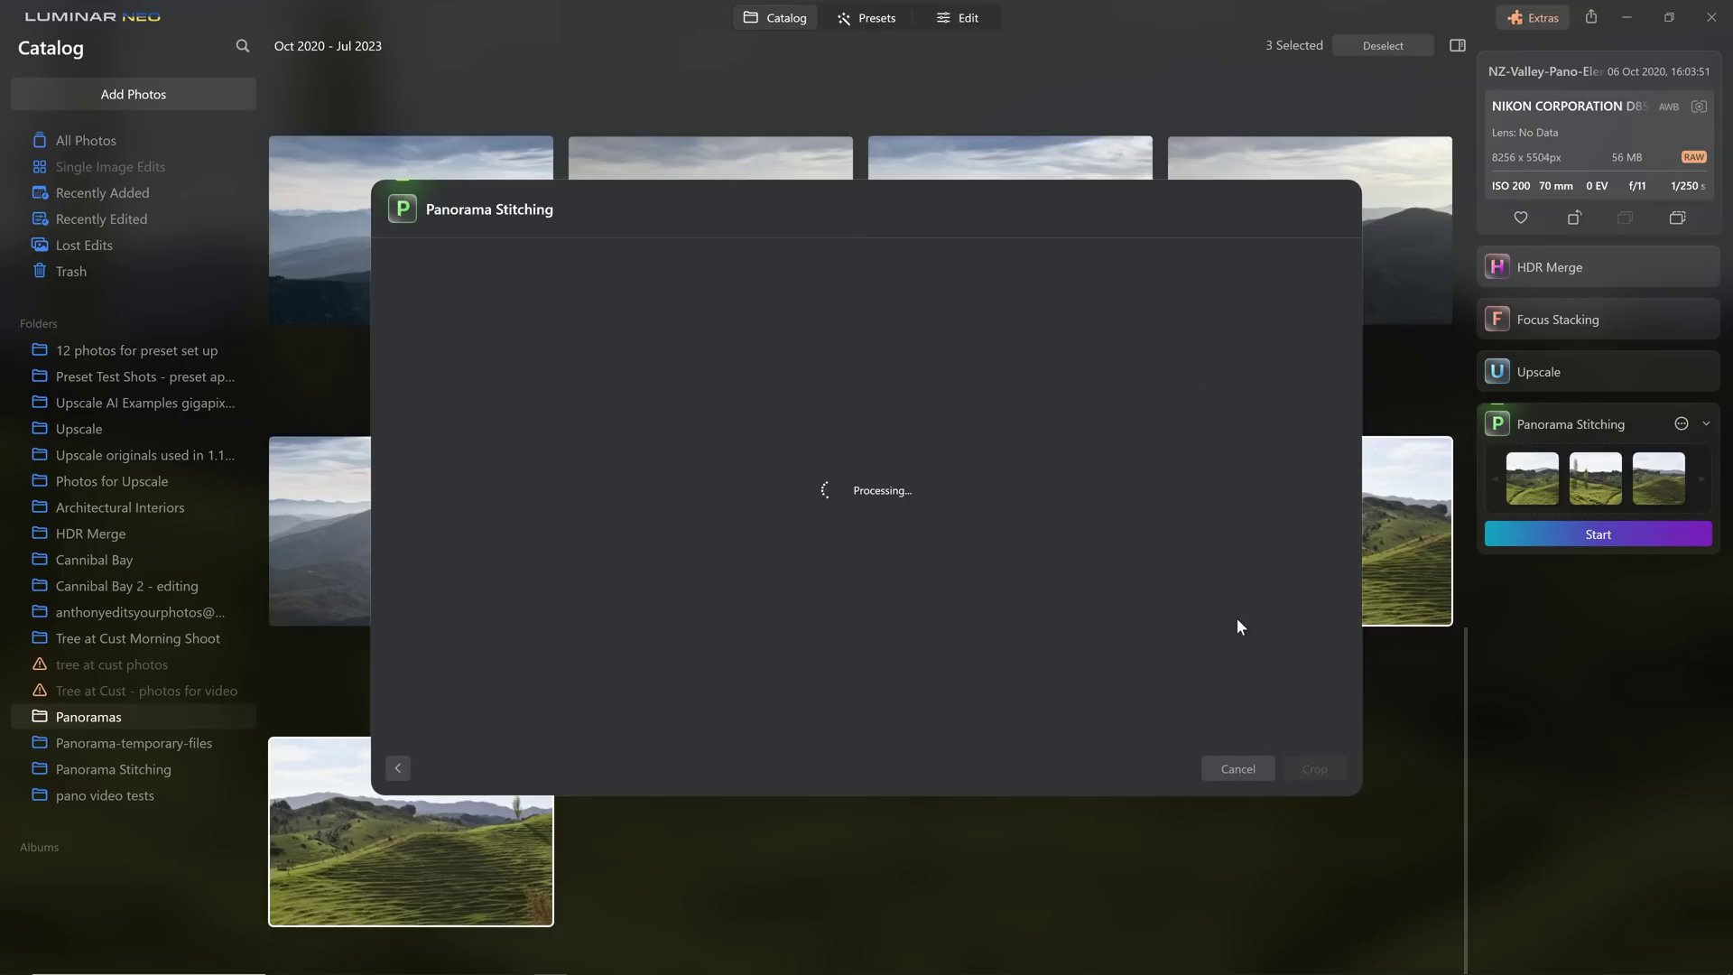
{"action": "left_click_drag", "start_coordinate": [920, 318], "coordinate": [921, 330]}
{"action": "left_click_drag", "start_coordinate": [1334, 487], "coordinate": [1328, 488]}
{"action": "left_click_drag", "start_coordinate": [407, 491], "coordinate": [414, 491]}
{"action": "left_click_drag", "start_coordinate": [627, 654], "coordinate": [605, 635]}
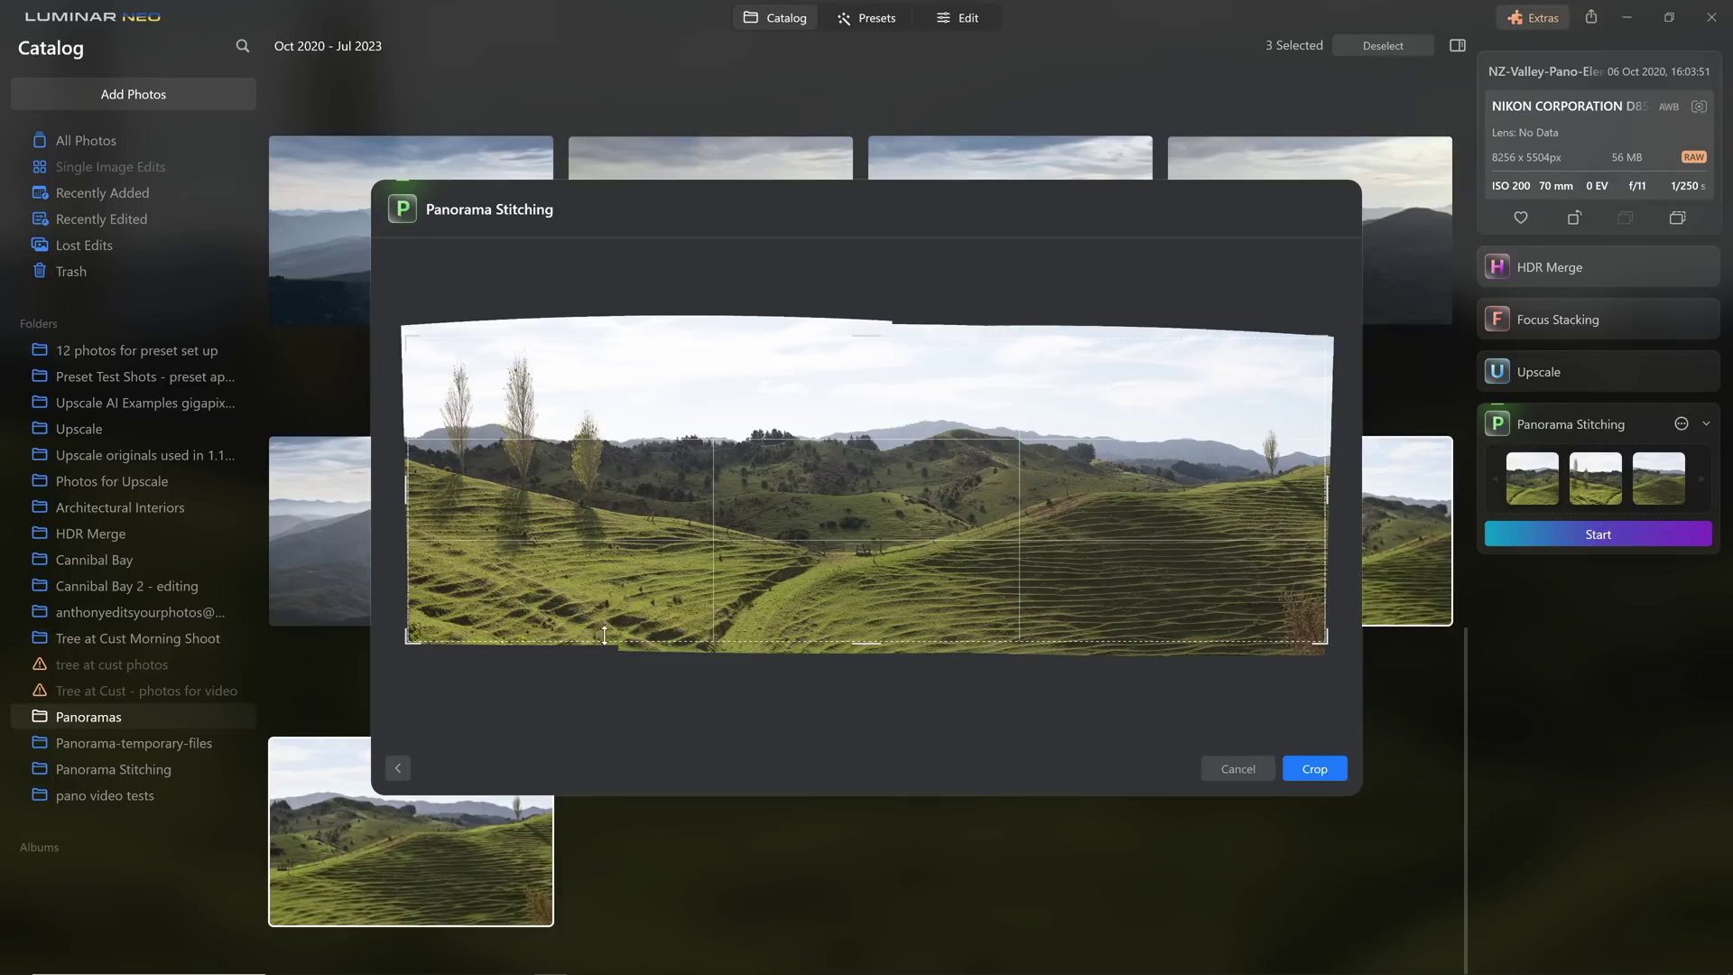
{"action": "left_click", "coordinate": [1323, 767]}
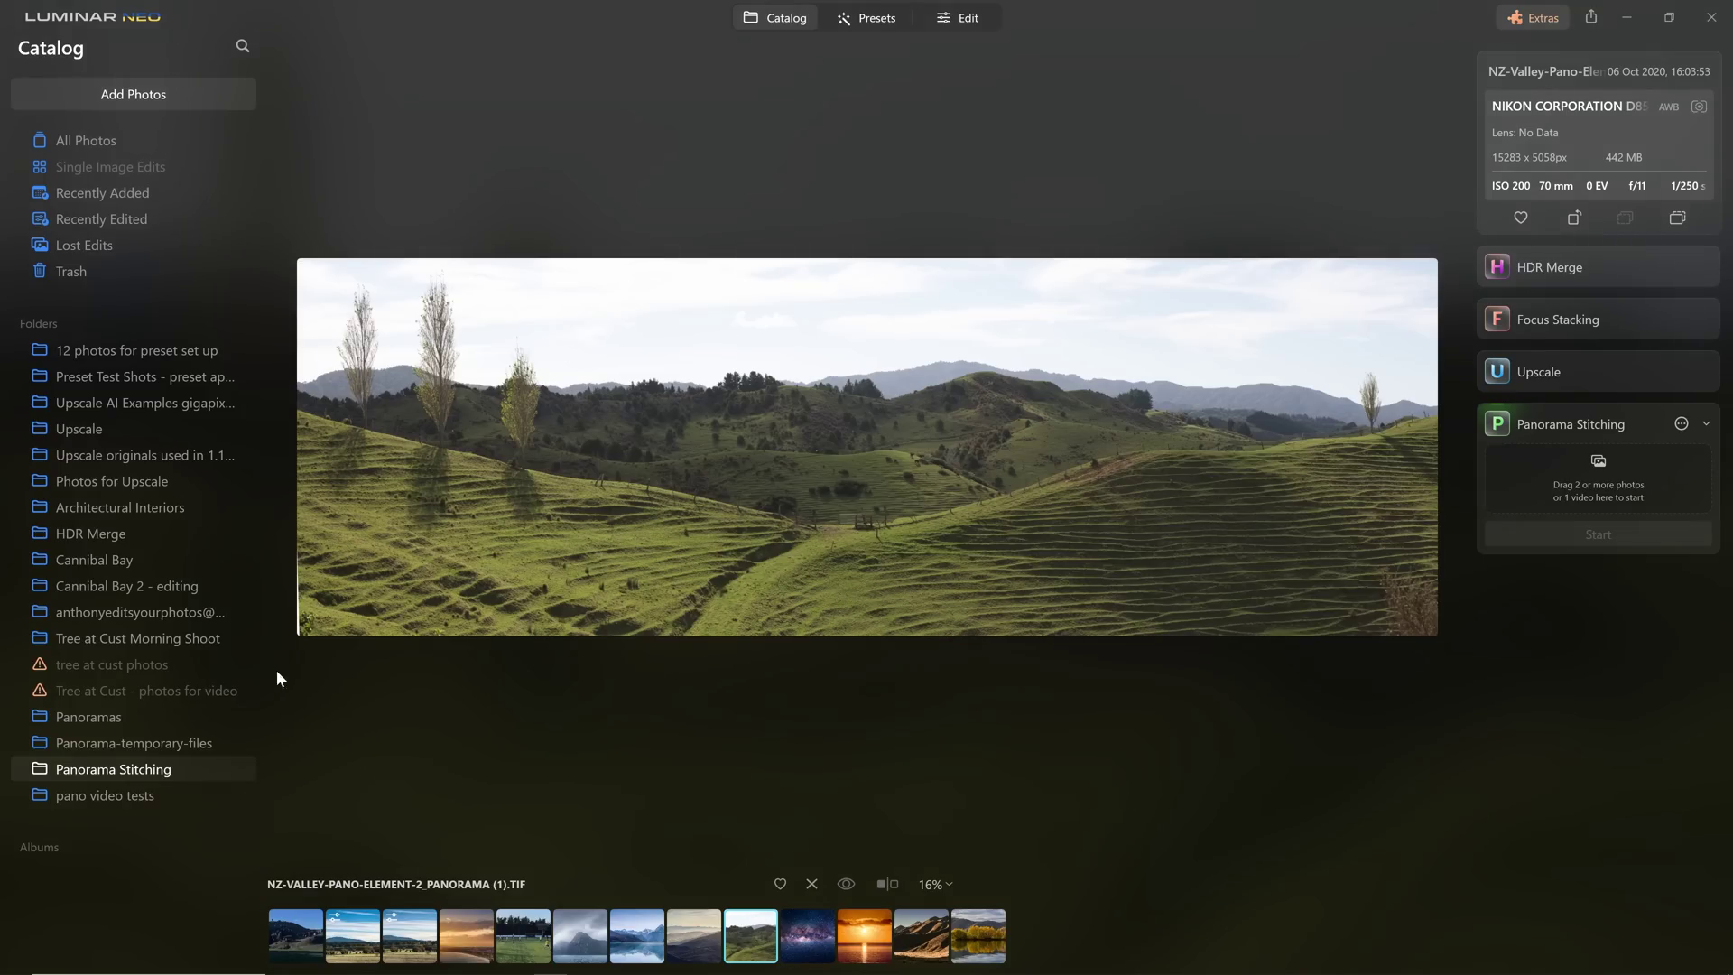
Inspect the panorama's lower left corner up close and crop the white sliver off its left edge
{"action": "left_click", "coordinate": [303, 620]}
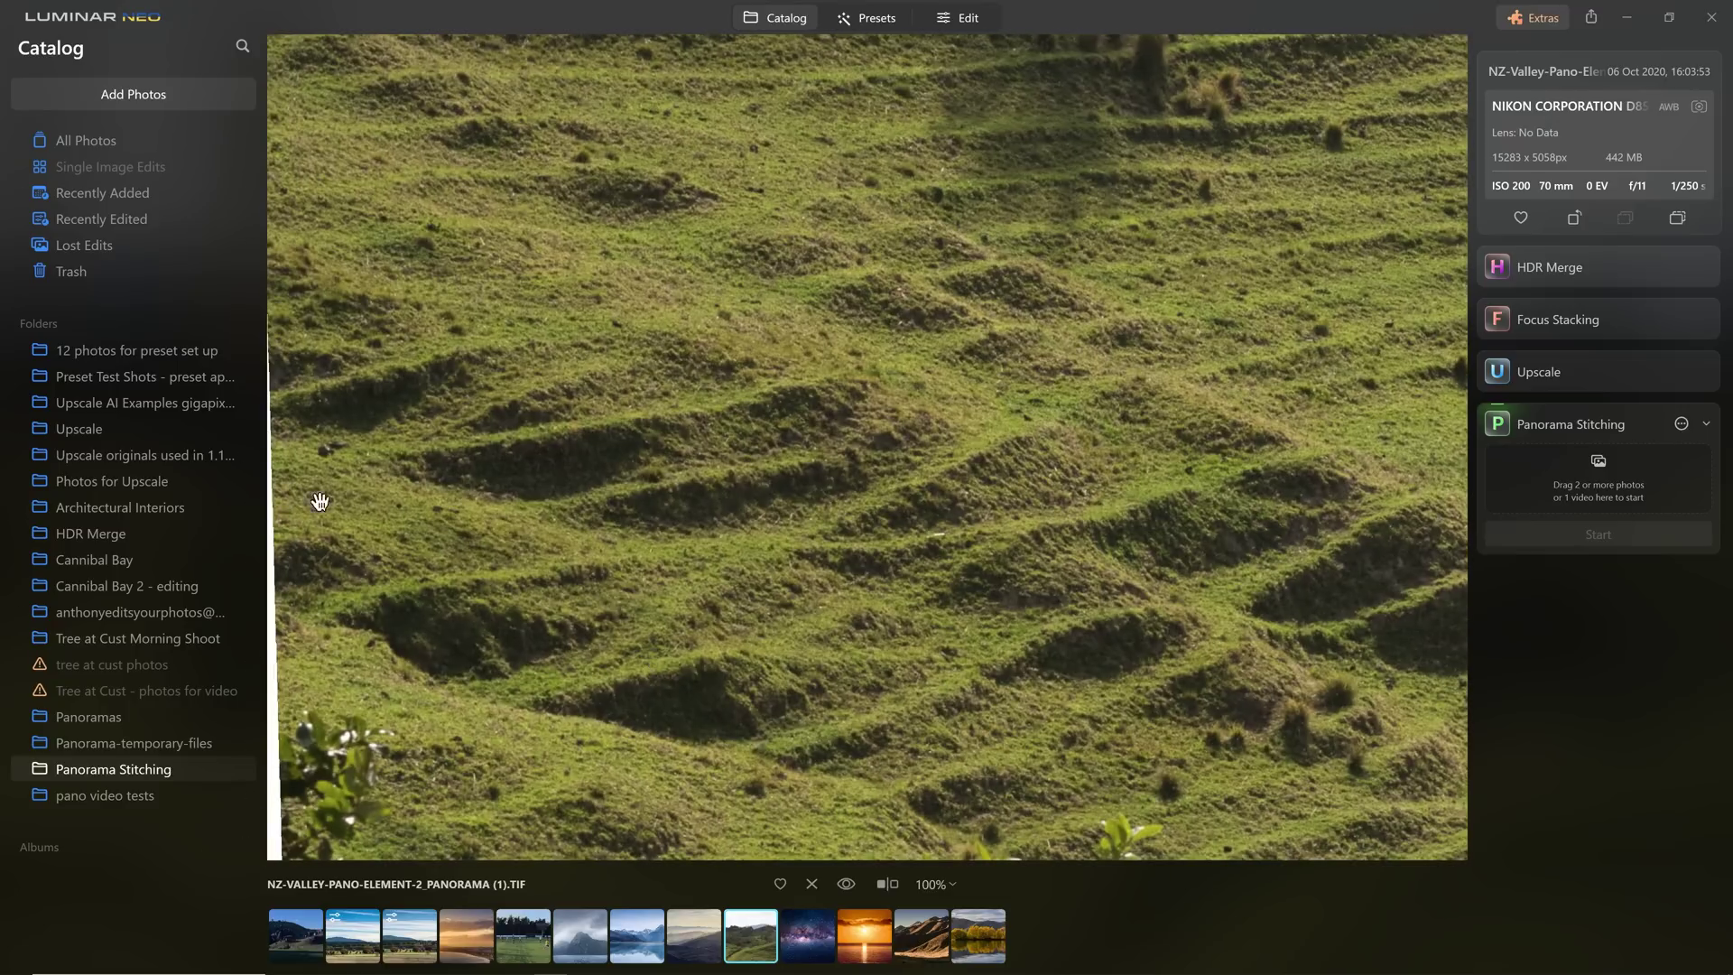
{"action": "left_click", "coordinate": [795, 587]}
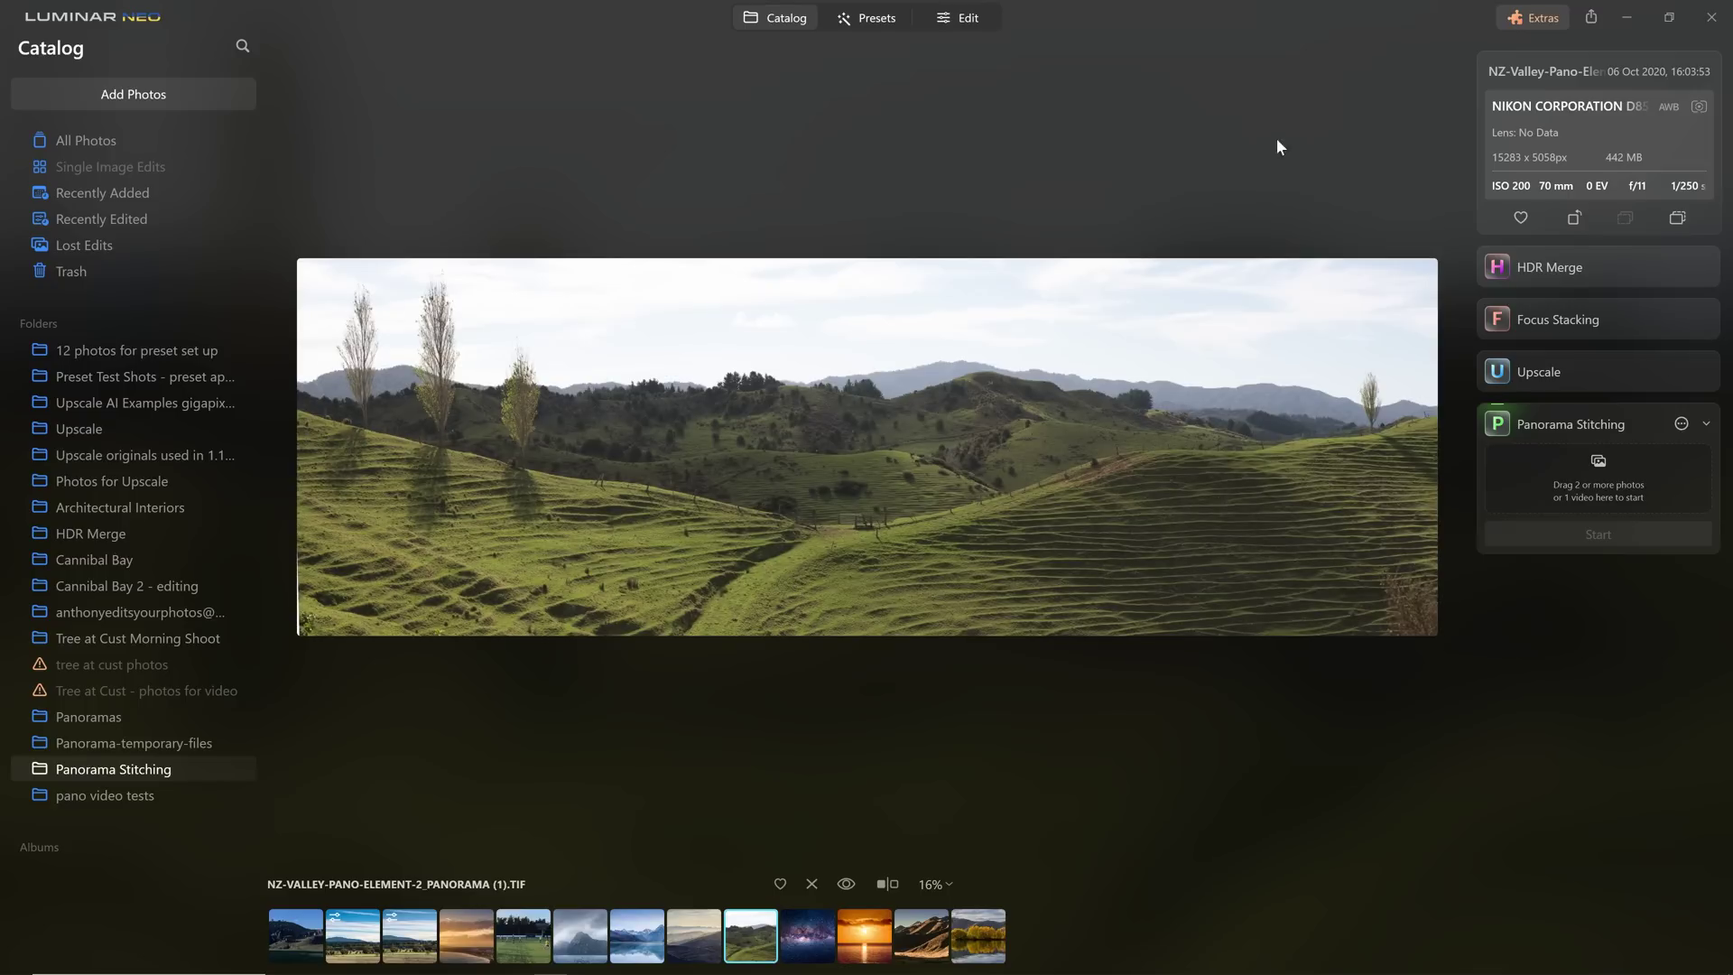
{"action": "left_click", "coordinate": [973, 19]}
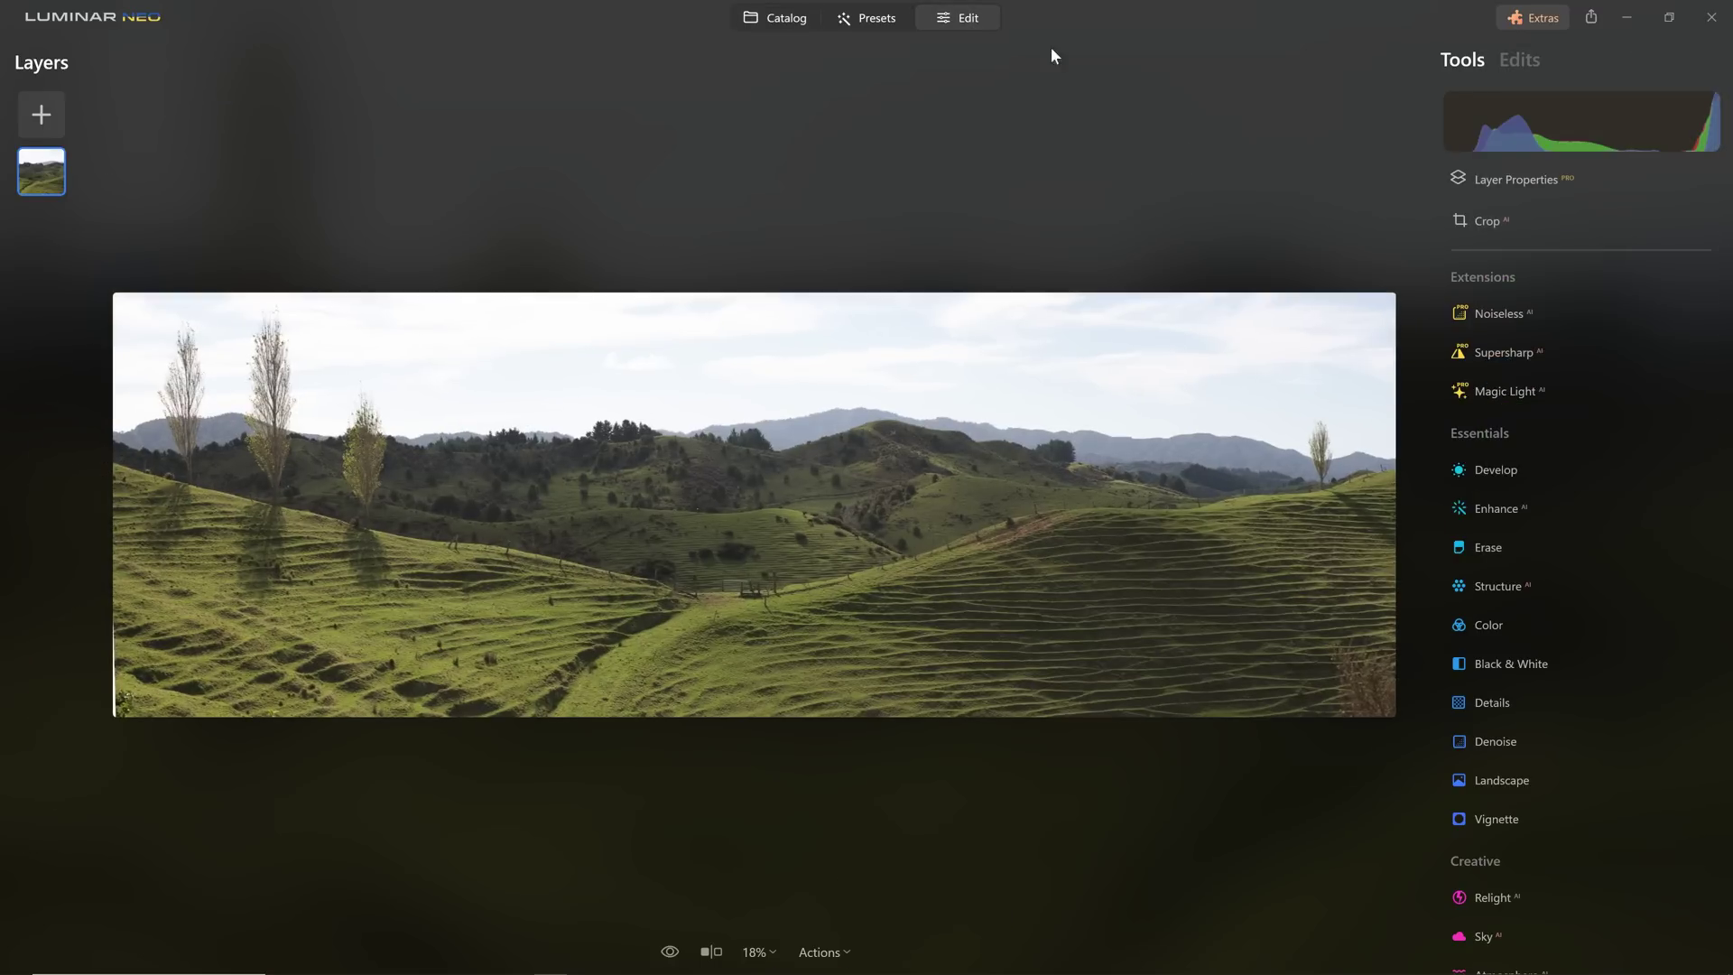
{"action": "left_click", "coordinate": [1491, 221]}
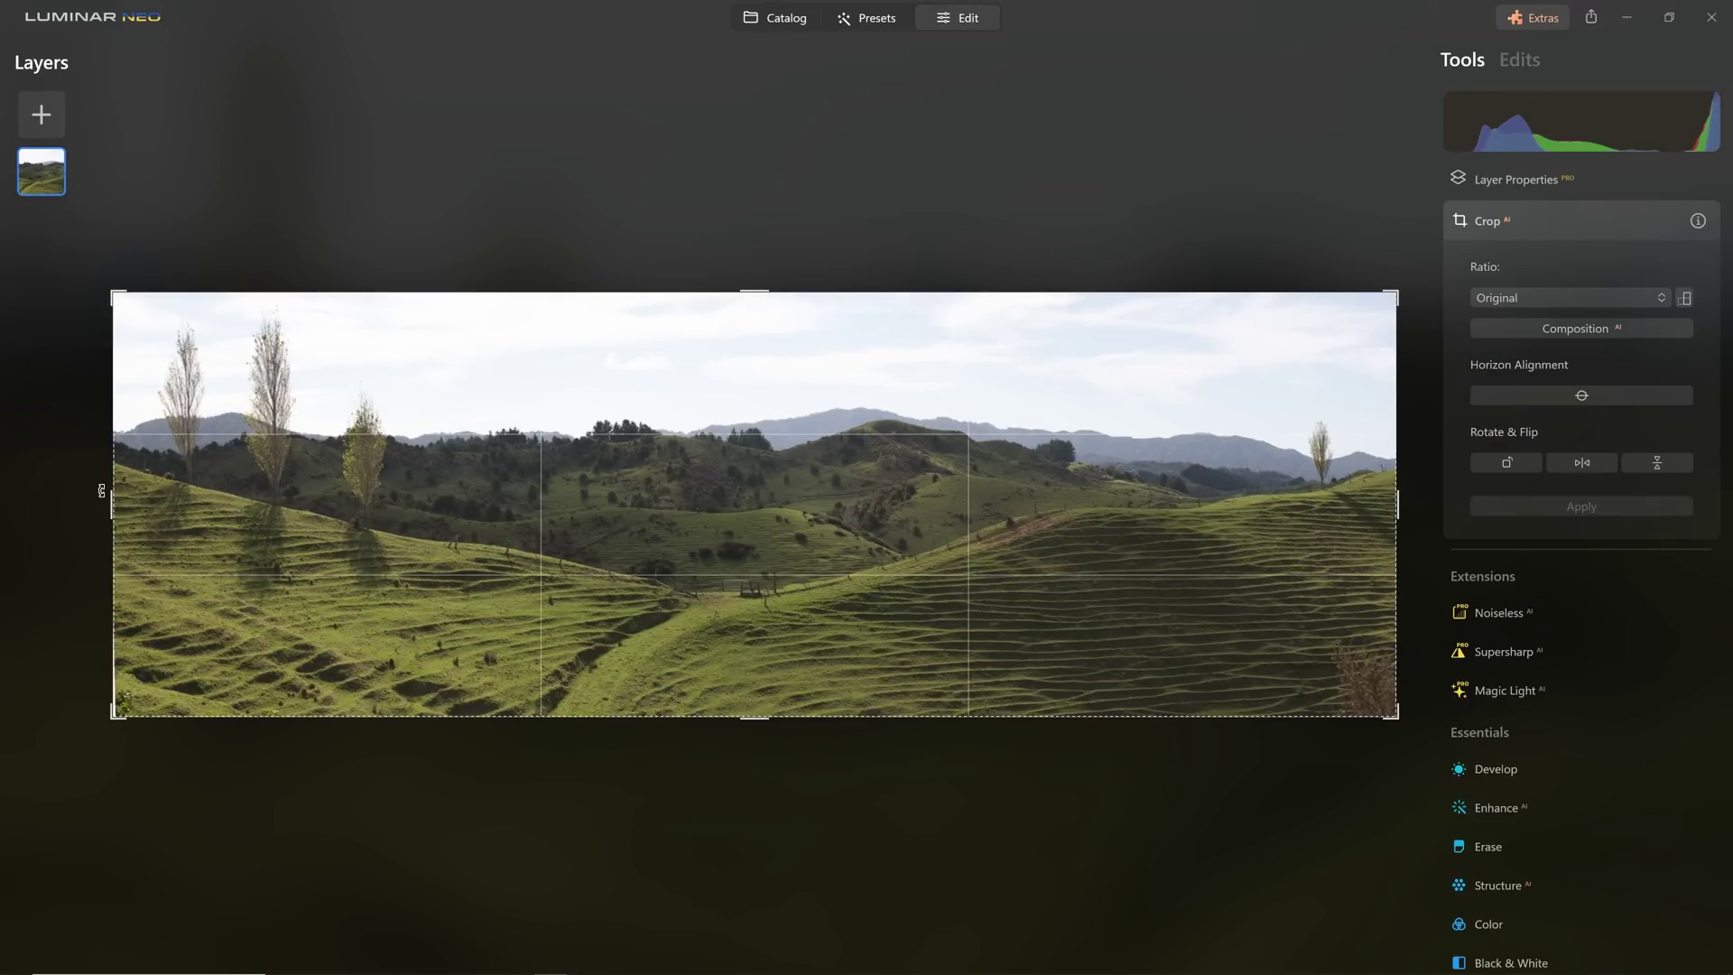
{"action": "left_click_drag", "start_coordinate": [102, 495], "coordinate": [109, 495]}
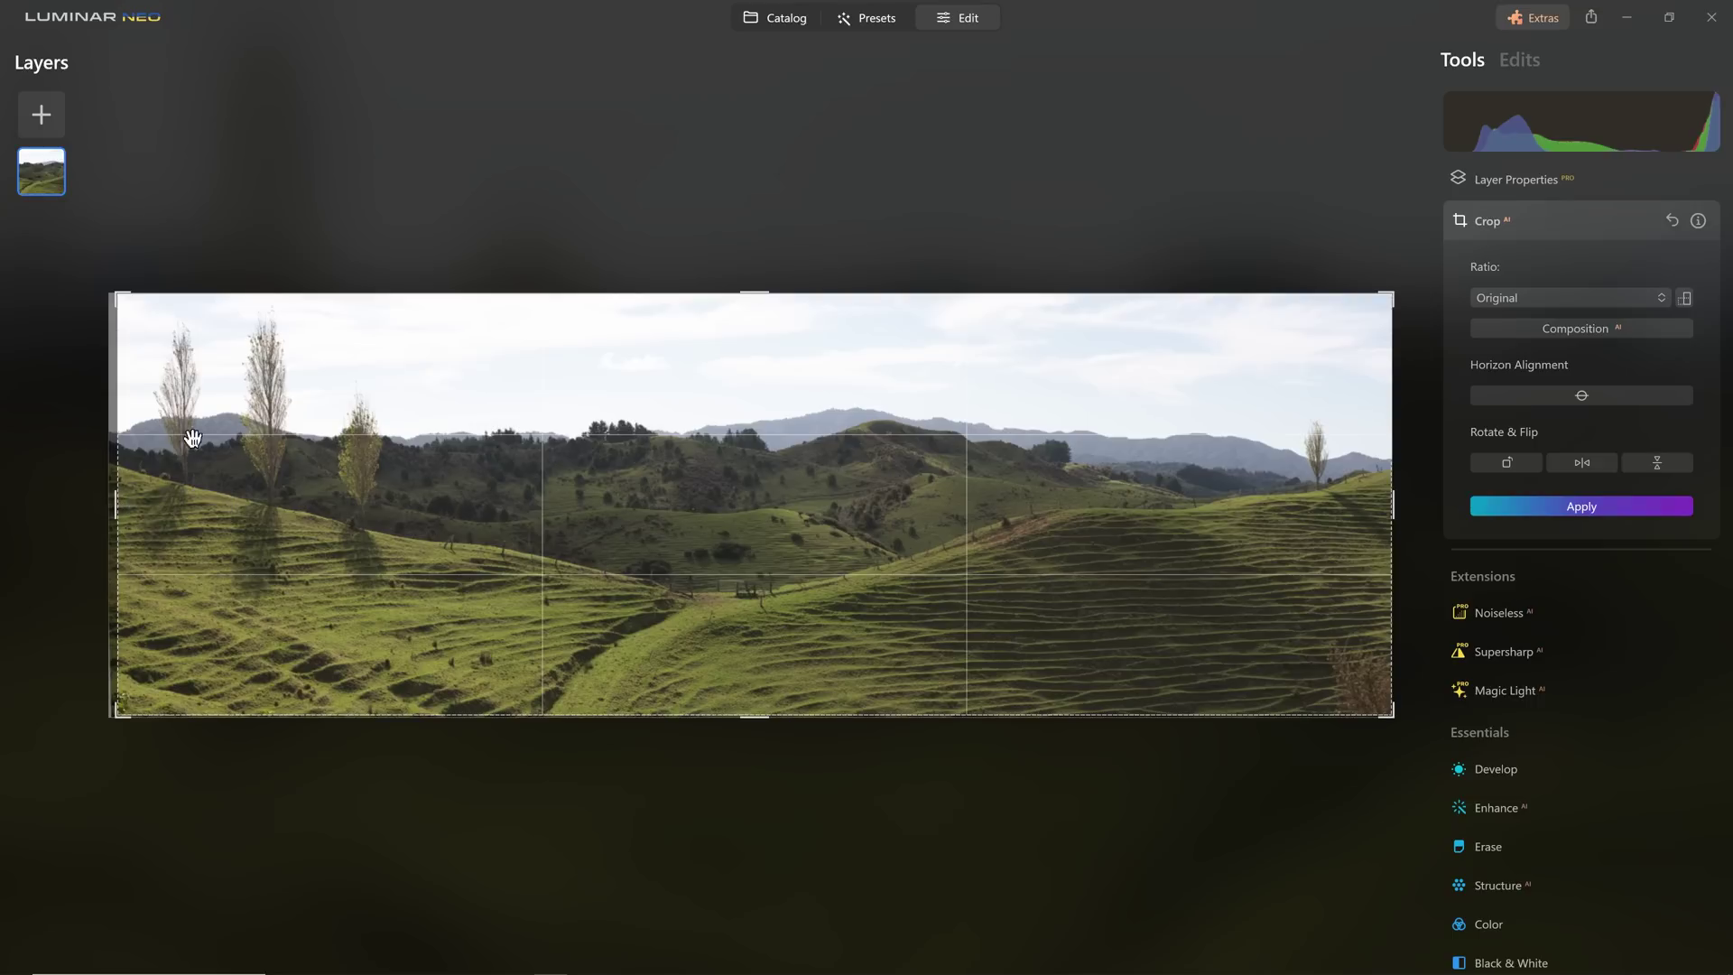
{"action": "left_click", "coordinate": [1616, 507]}
Mask the sky in the Develop tool and lower its exposure to -2.86
{"action": "left_click", "coordinate": [1589, 475]}
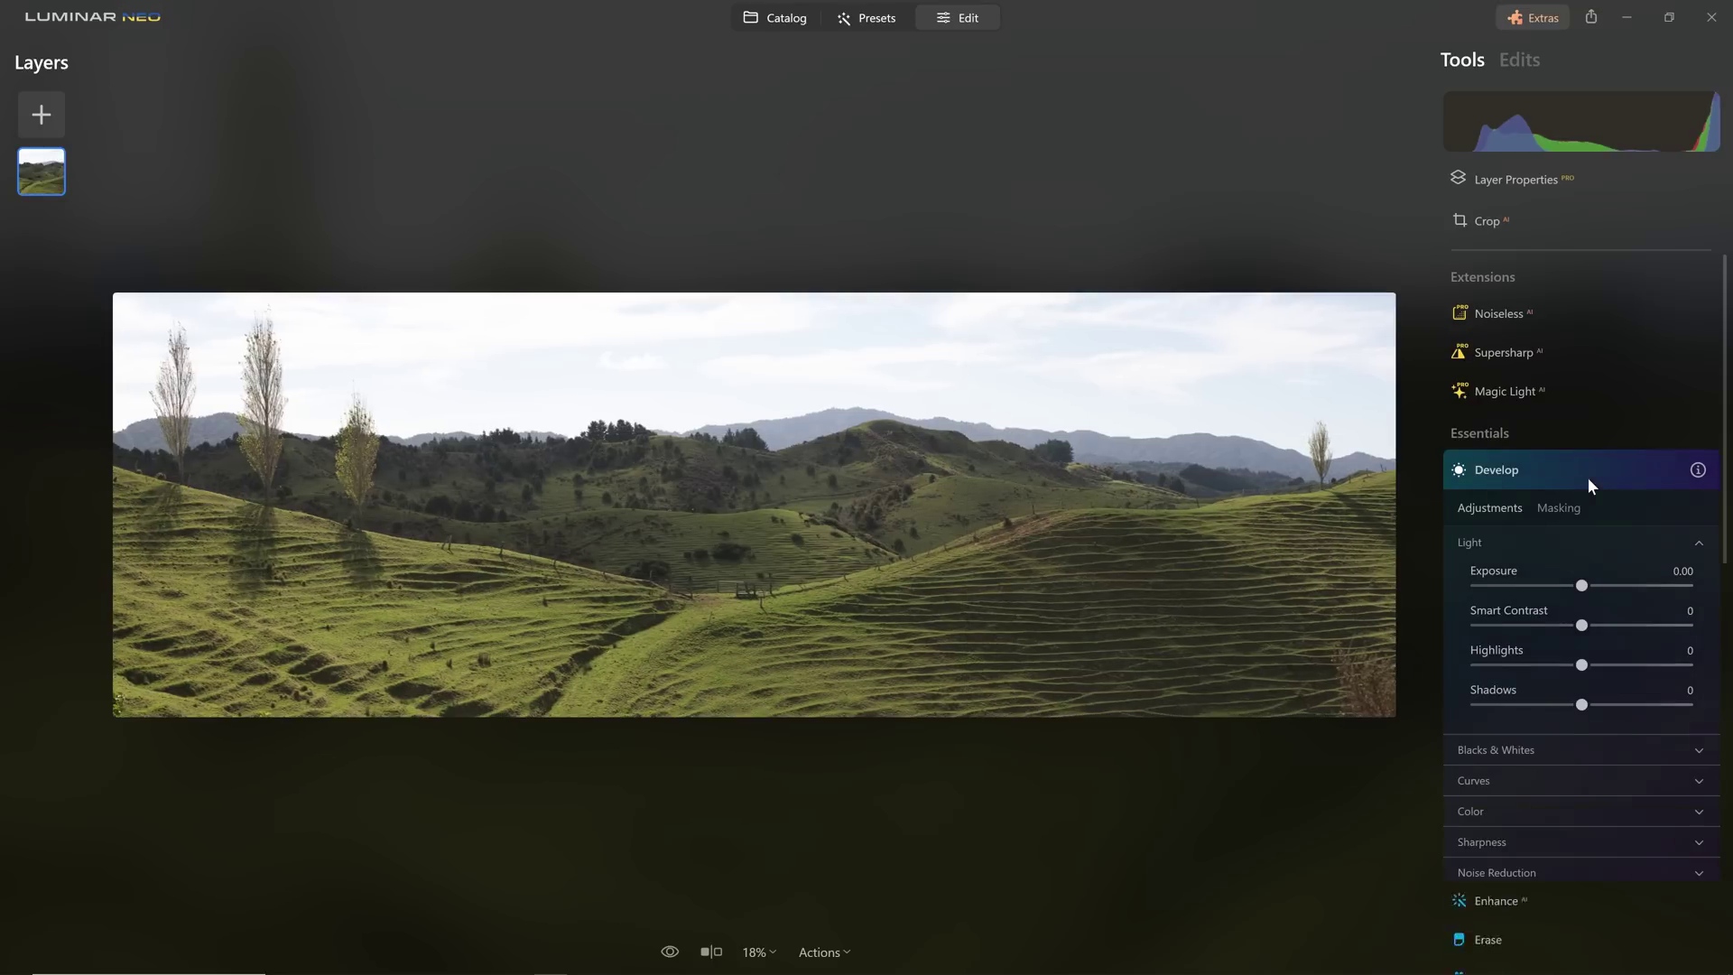
{"action": "left_click", "coordinate": [1559, 499]}
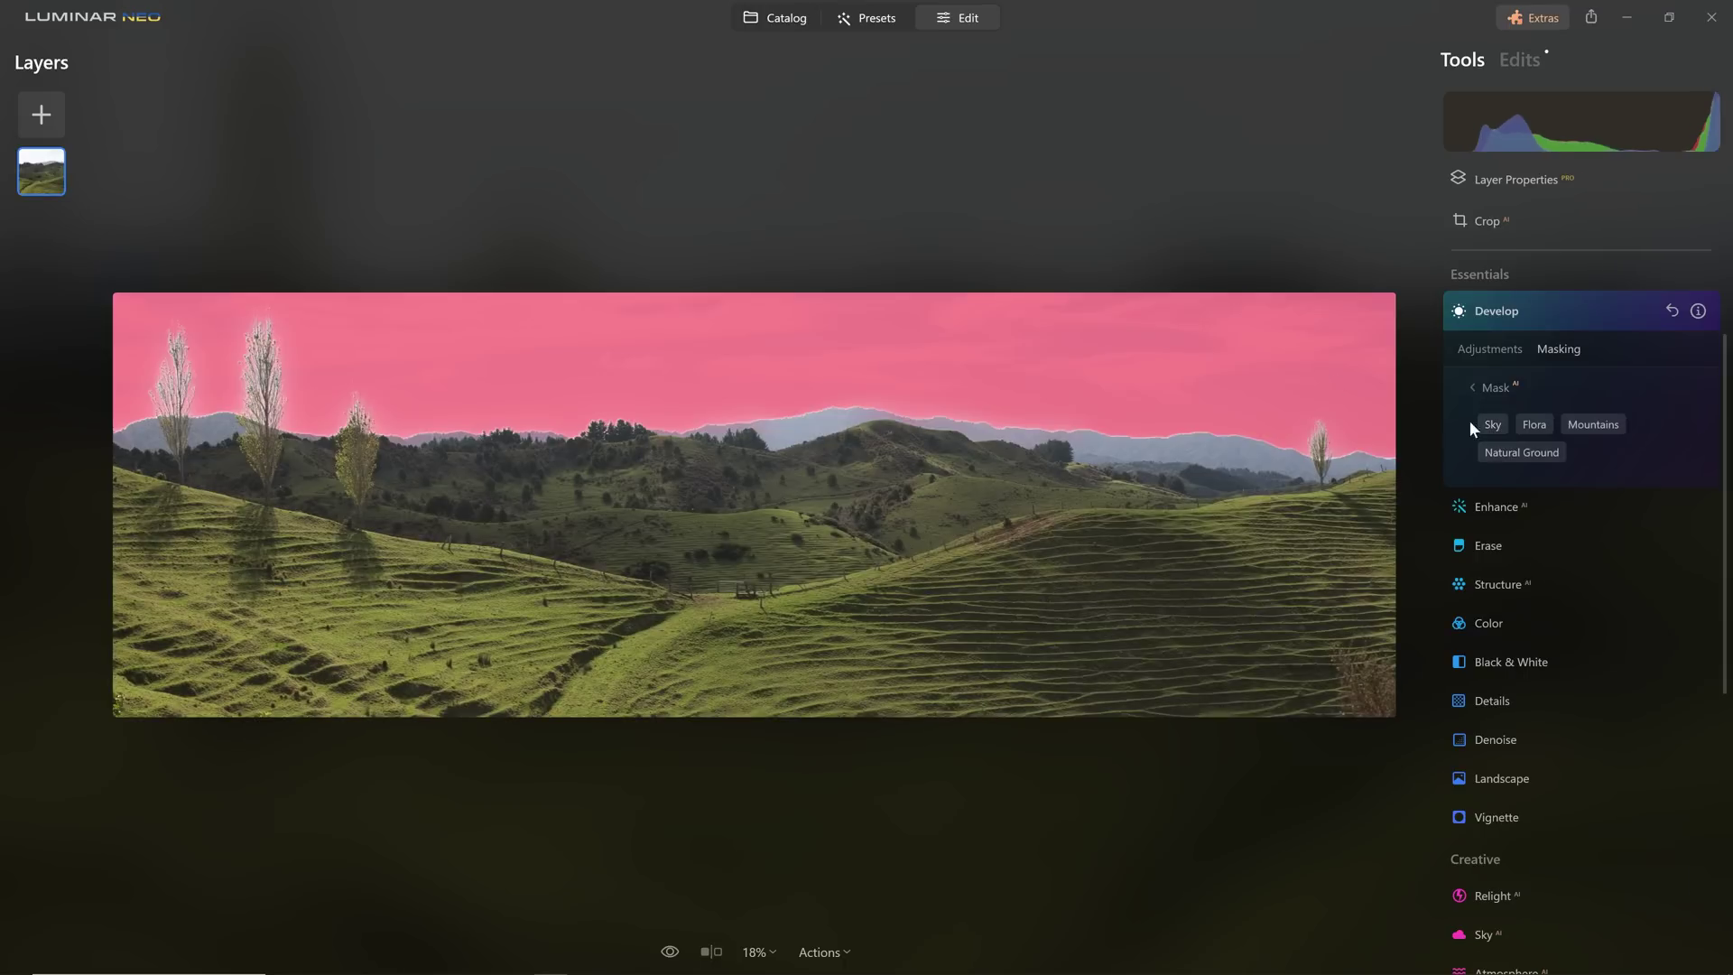
{"action": "left_click", "coordinate": [1492, 348]}
{"action": "left_click_drag", "start_coordinate": [1582, 427], "coordinate": [1532, 431]}
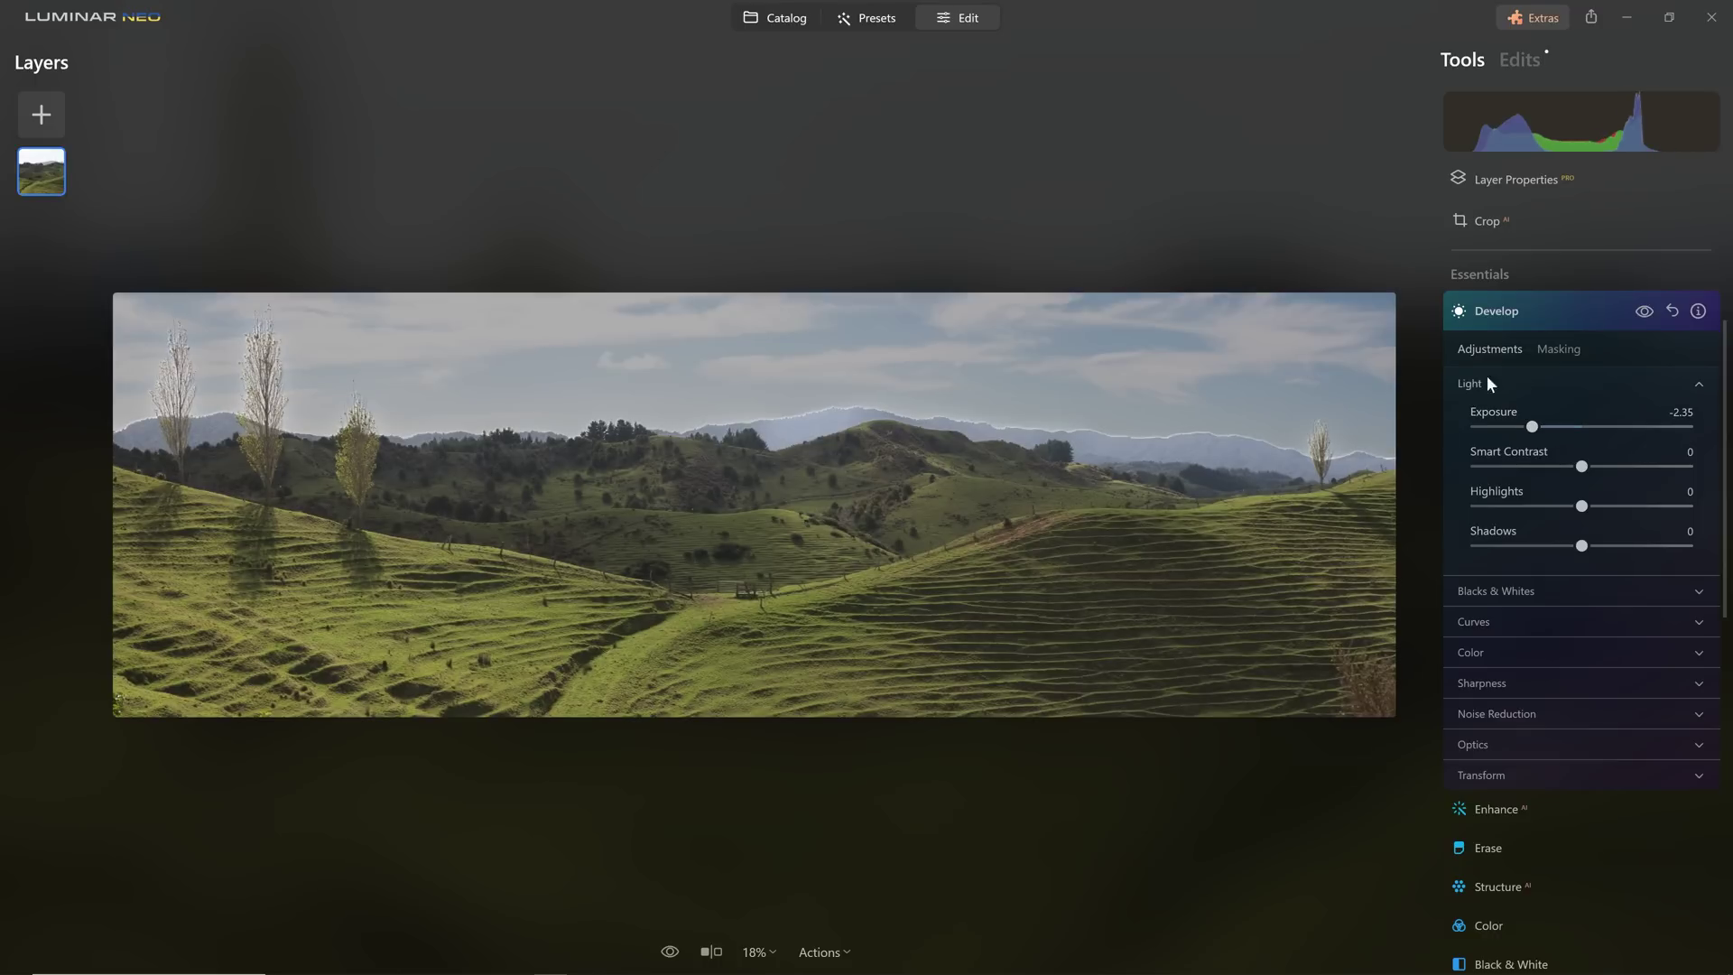
{"action": "left_click_drag", "start_coordinate": [1532, 431], "coordinate": [1521, 427]}
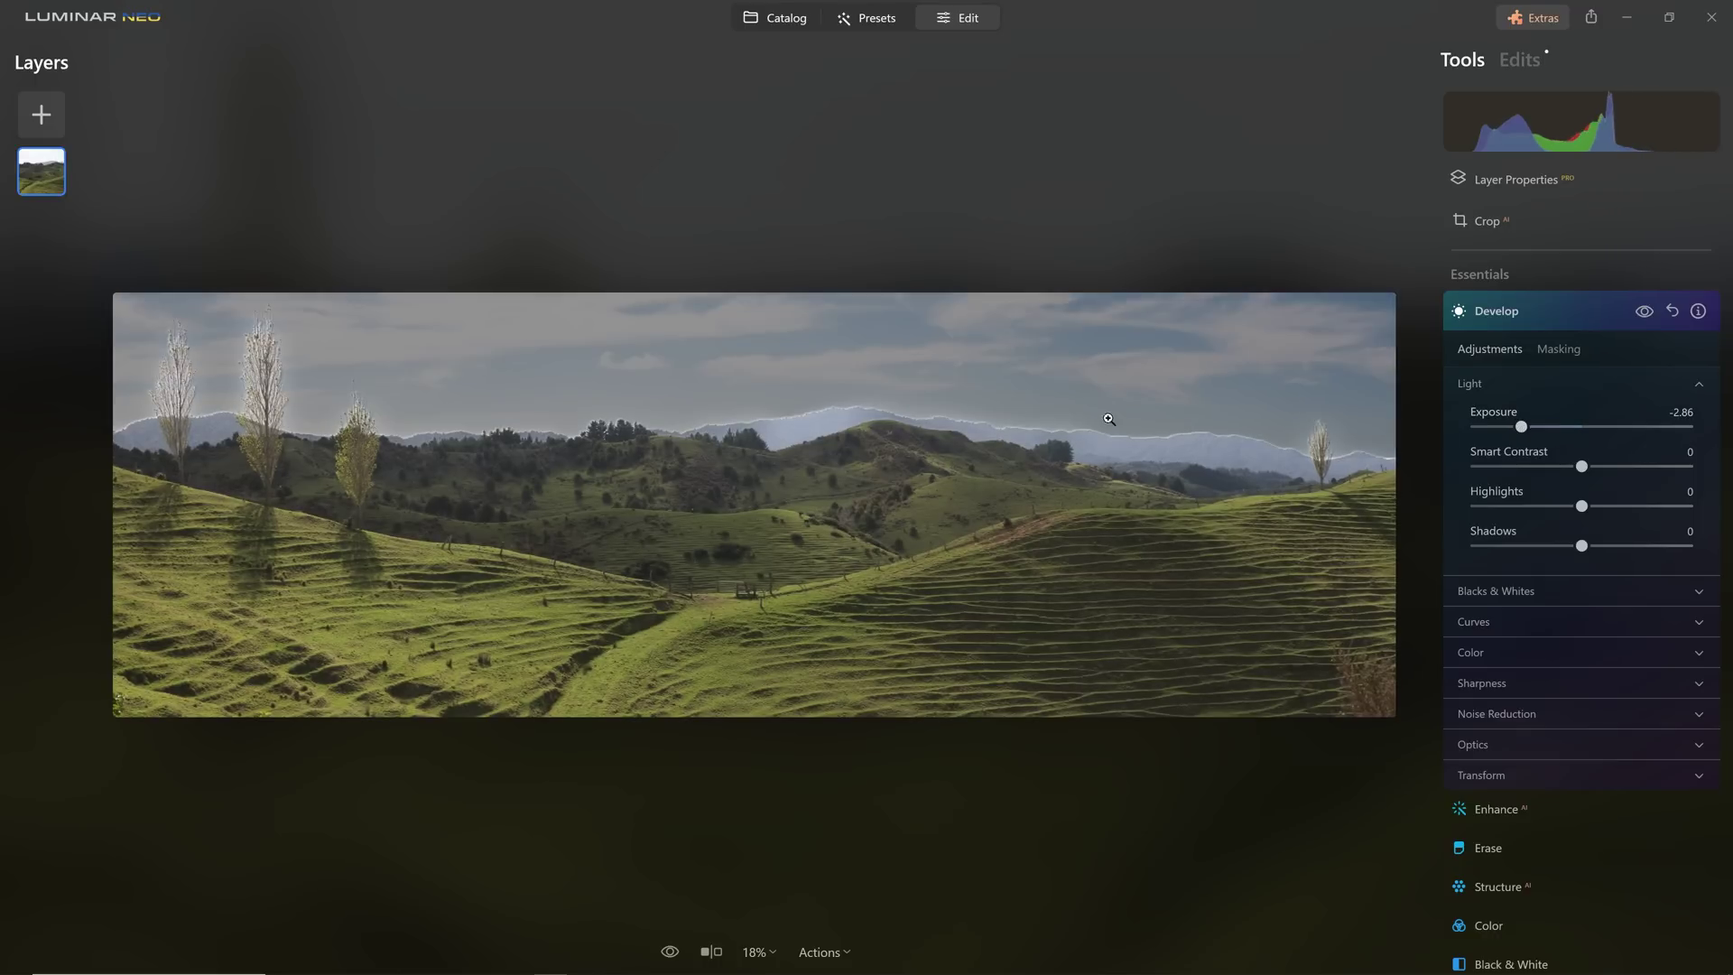
Set the masked sky's Smart Contrast to 100, Highlights to -12 and Shadows to 5
{"action": "left_click", "coordinate": [1182, 378]}
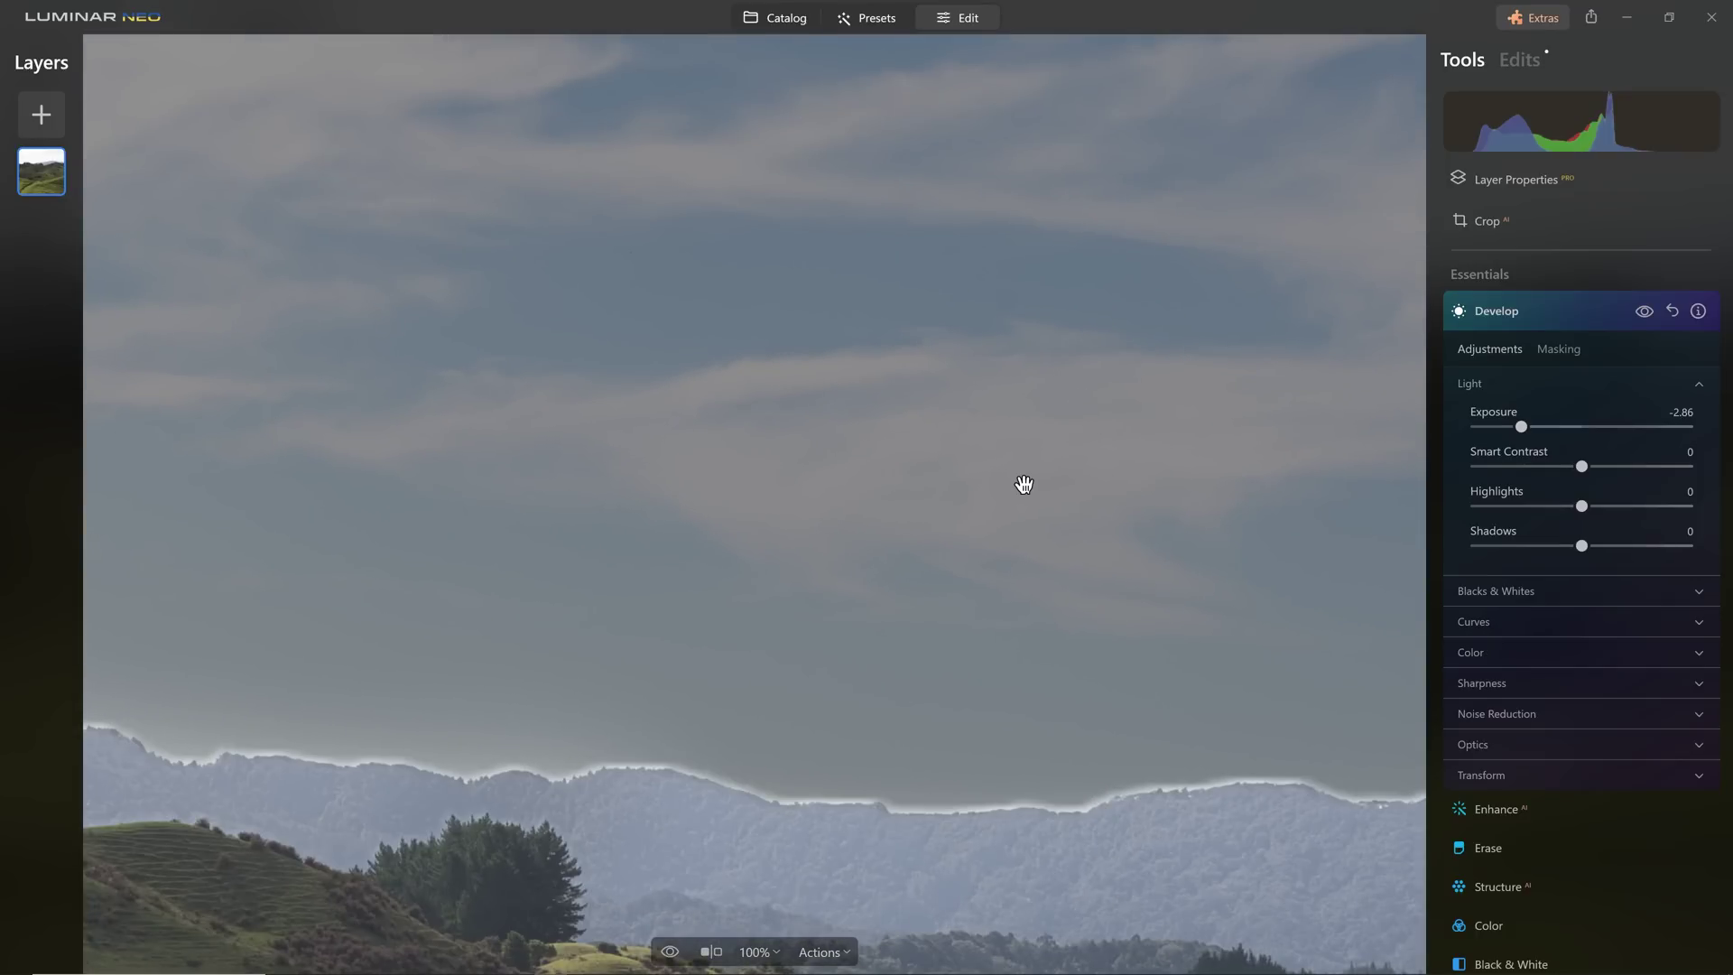
{"action": "left_click_drag", "start_coordinate": [1573, 468], "coordinate": [1687, 467]}
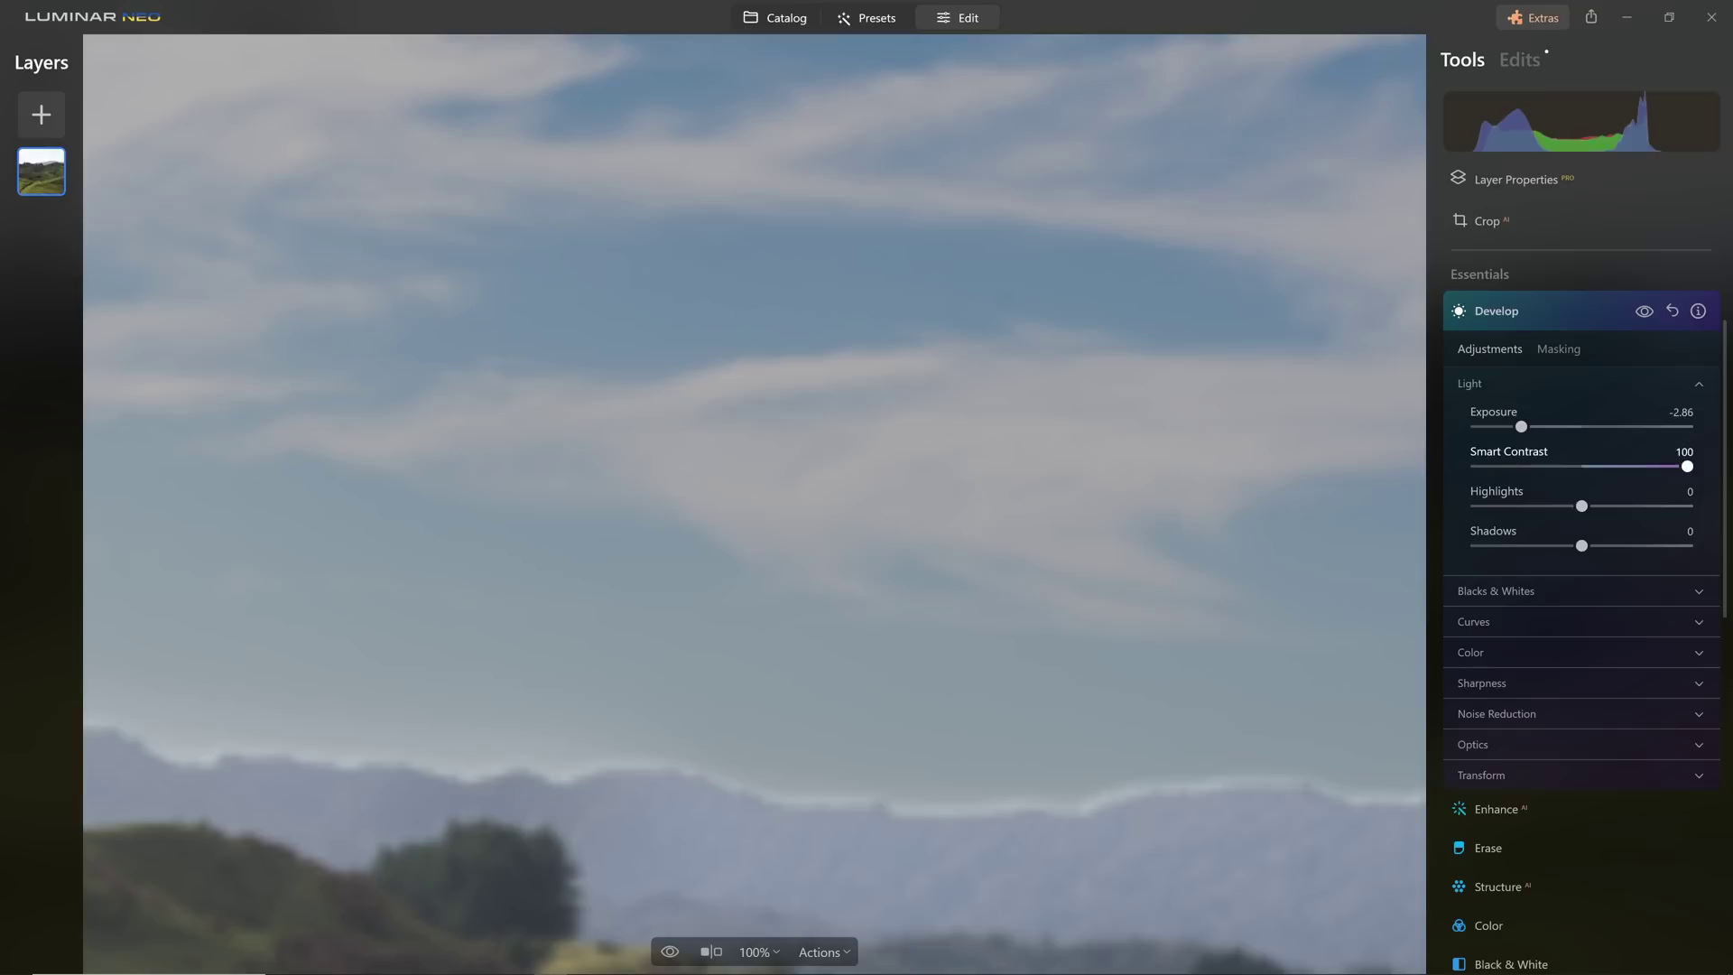
{"action": "left_click", "coordinate": [1180, 415]}
{"action": "left_click_drag", "start_coordinate": [1580, 504], "coordinate": [1567, 504]}
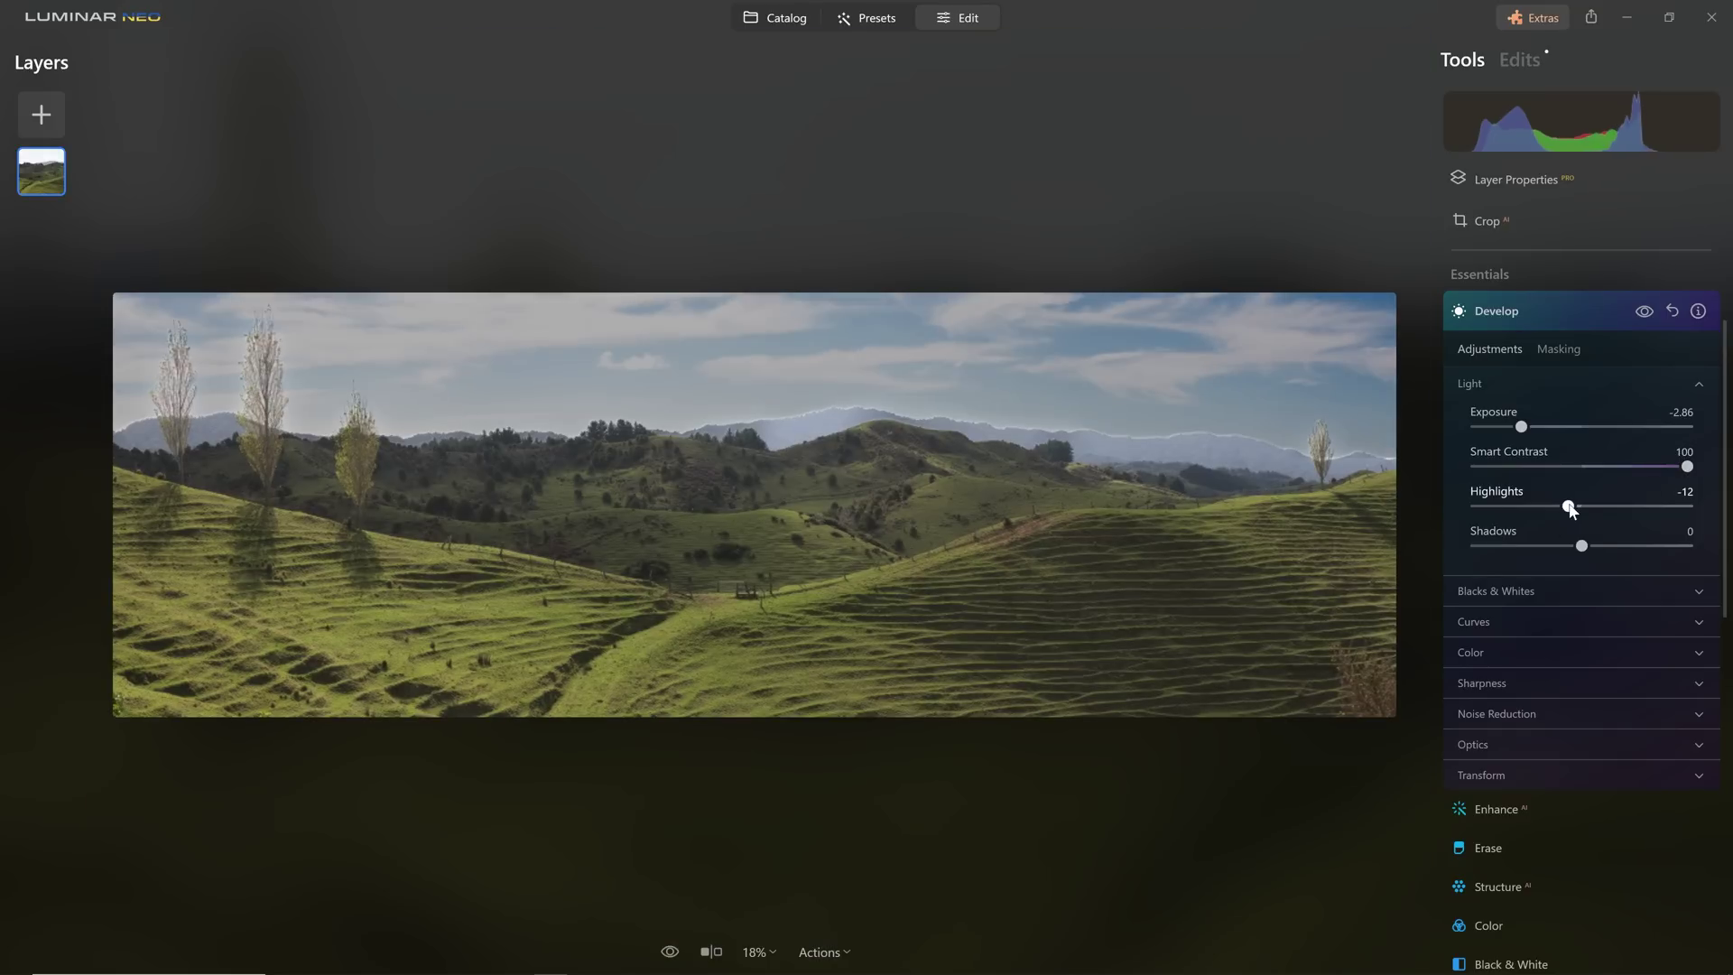
Shape the sky's tone curve by lowering the darker tones and raising the upper midtones
{"action": "left_click", "coordinate": [1542, 621]}
{"action": "left_click_drag", "start_coordinate": [1539, 821], "coordinate": [1532, 842]}
{"action": "left_click", "coordinate": [1592, 783]}
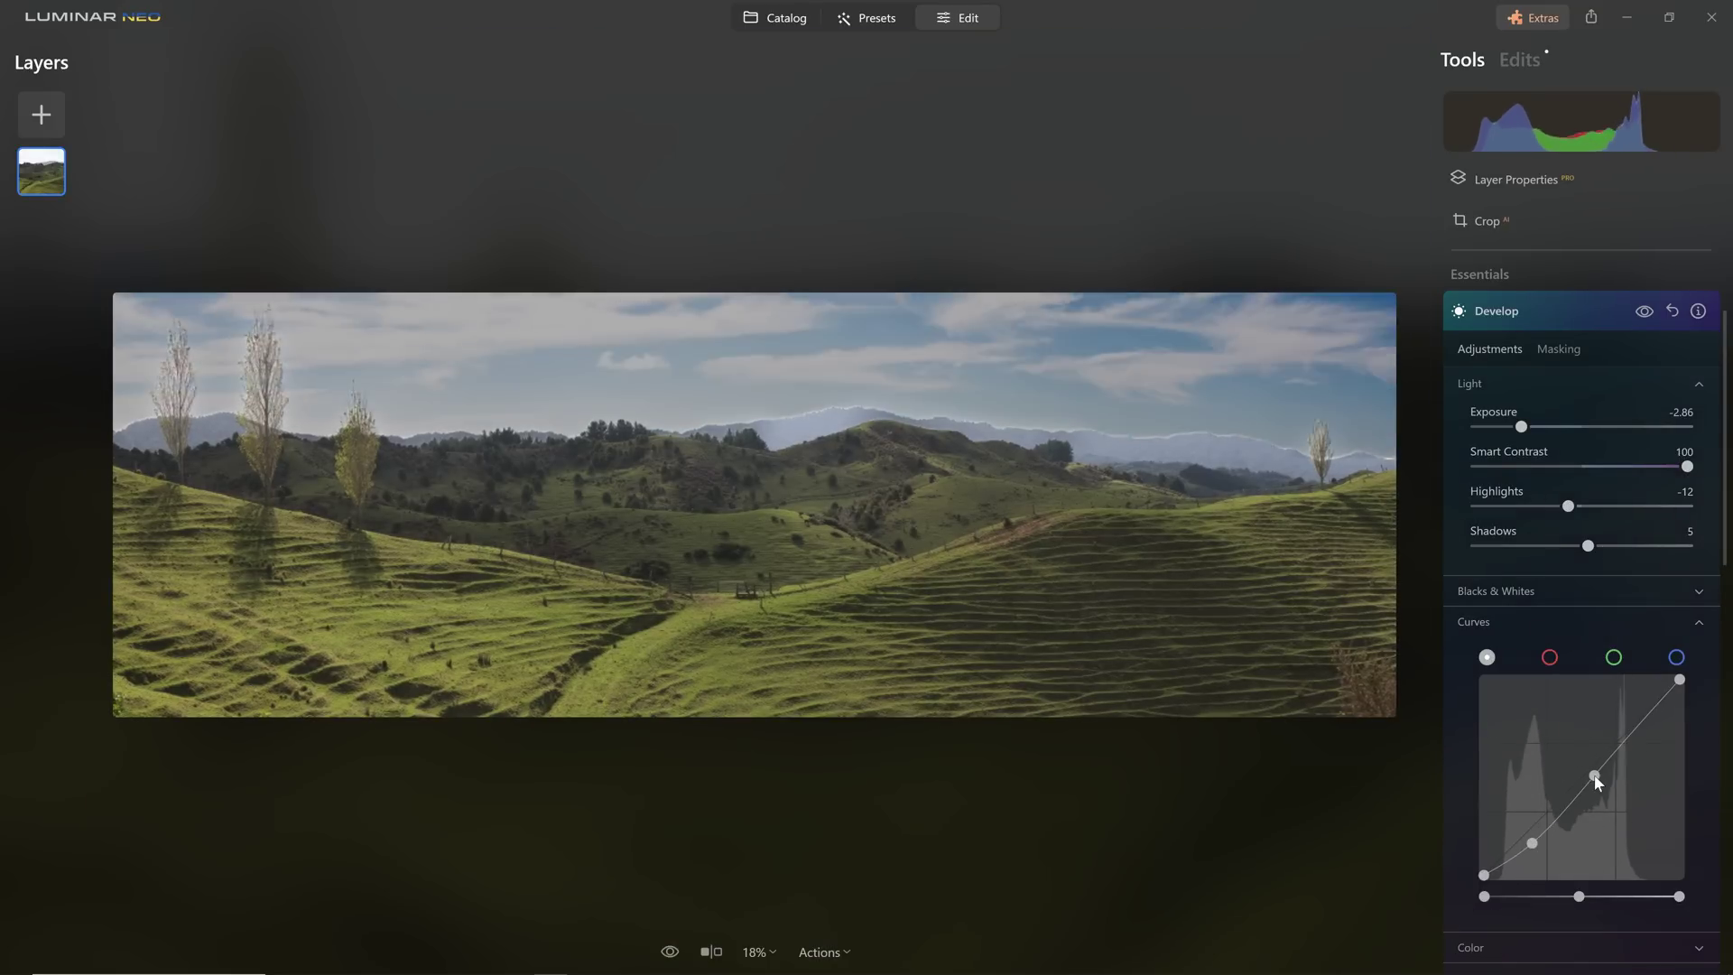
{"action": "left_click_drag", "start_coordinate": [1591, 782], "coordinate": [1595, 764]}
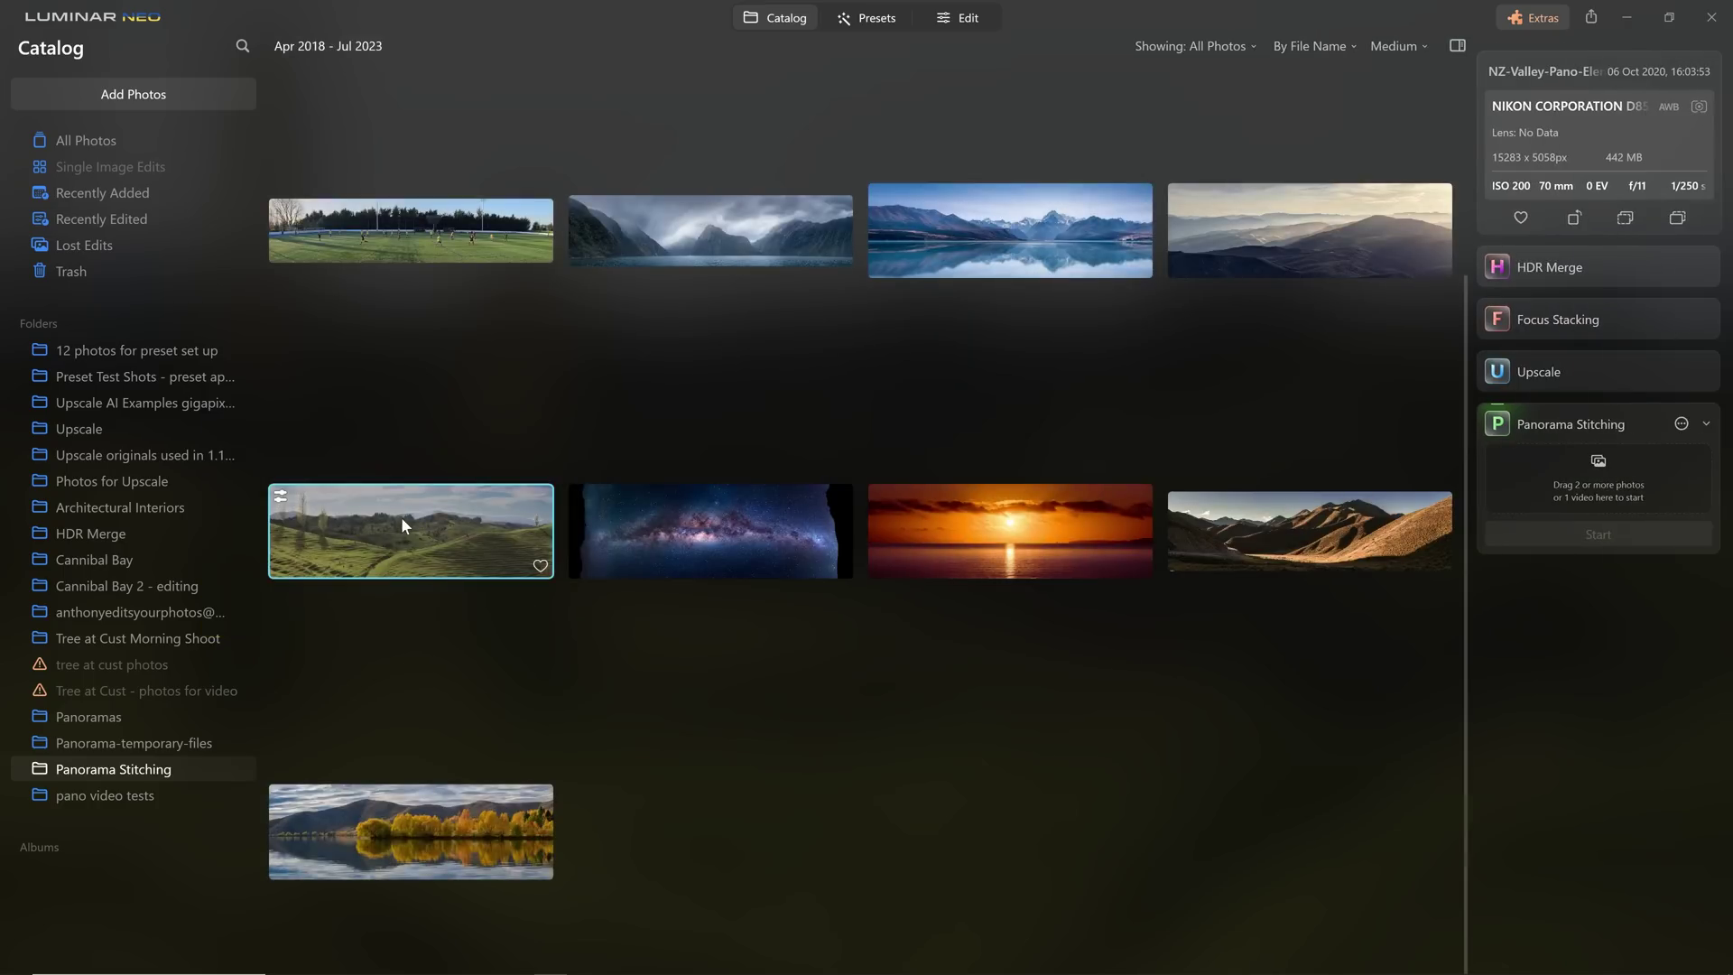
Revert the green valley panorama in the catalog to its original state
{"action": "right_click", "coordinate": [402, 522]}
{"action": "mouse_move", "coordinate": [479, 643]}
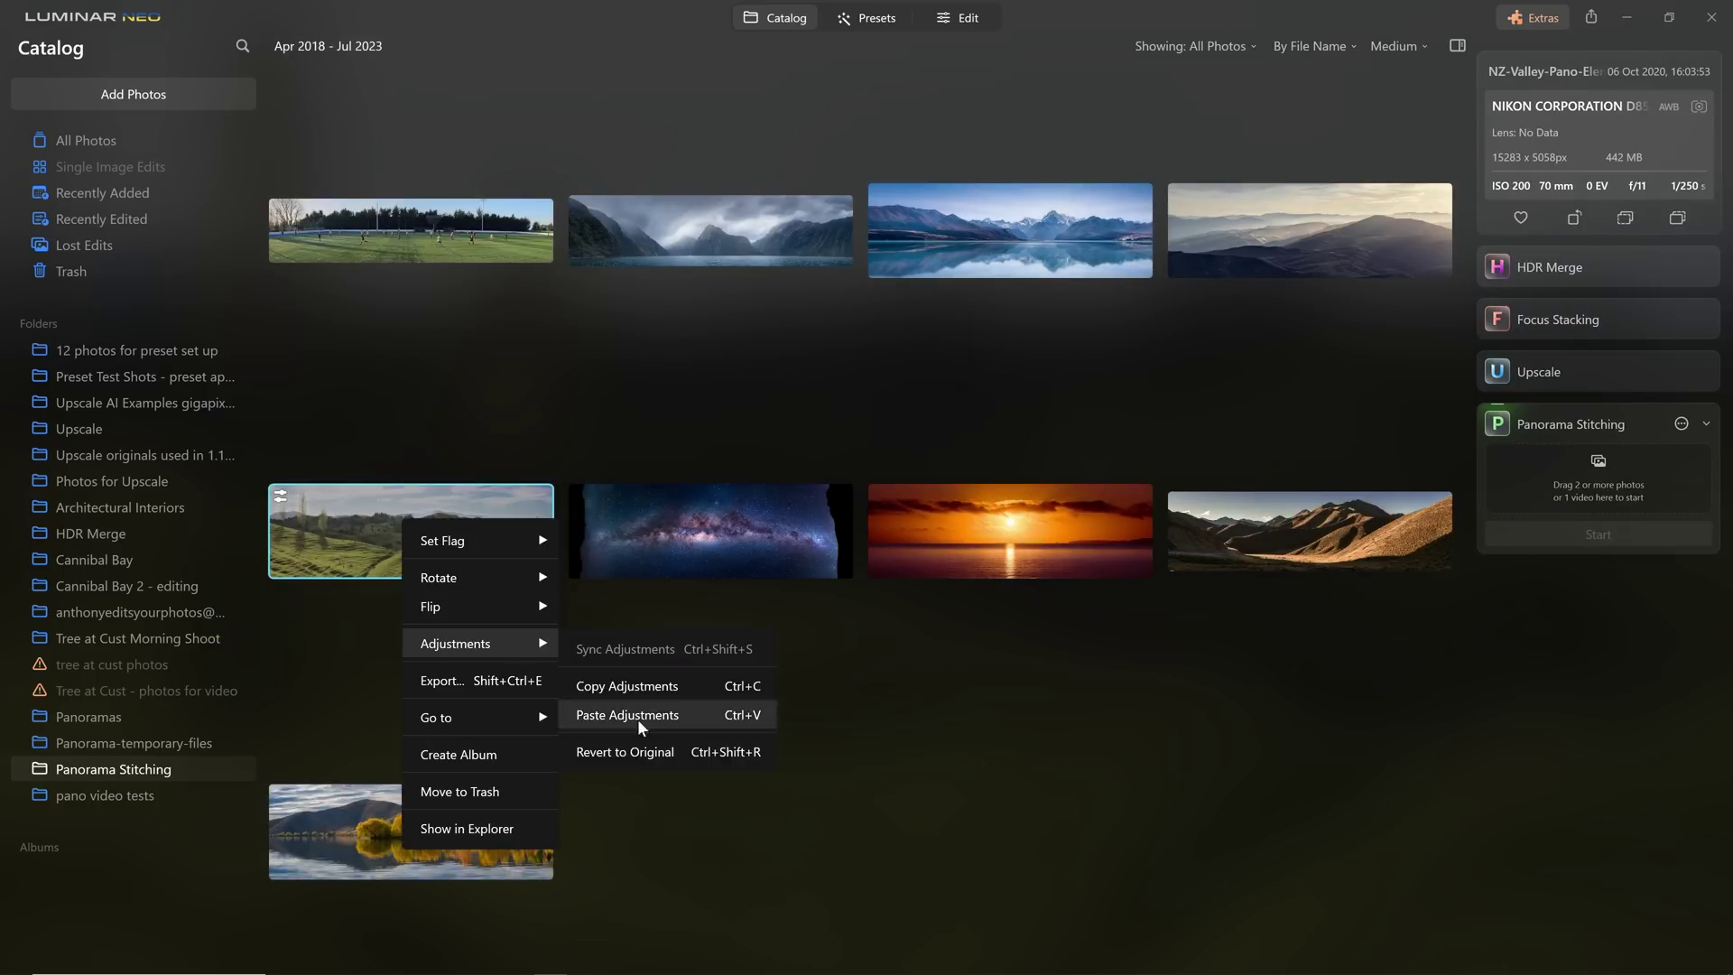
{"action": "left_click", "coordinate": [673, 751]}
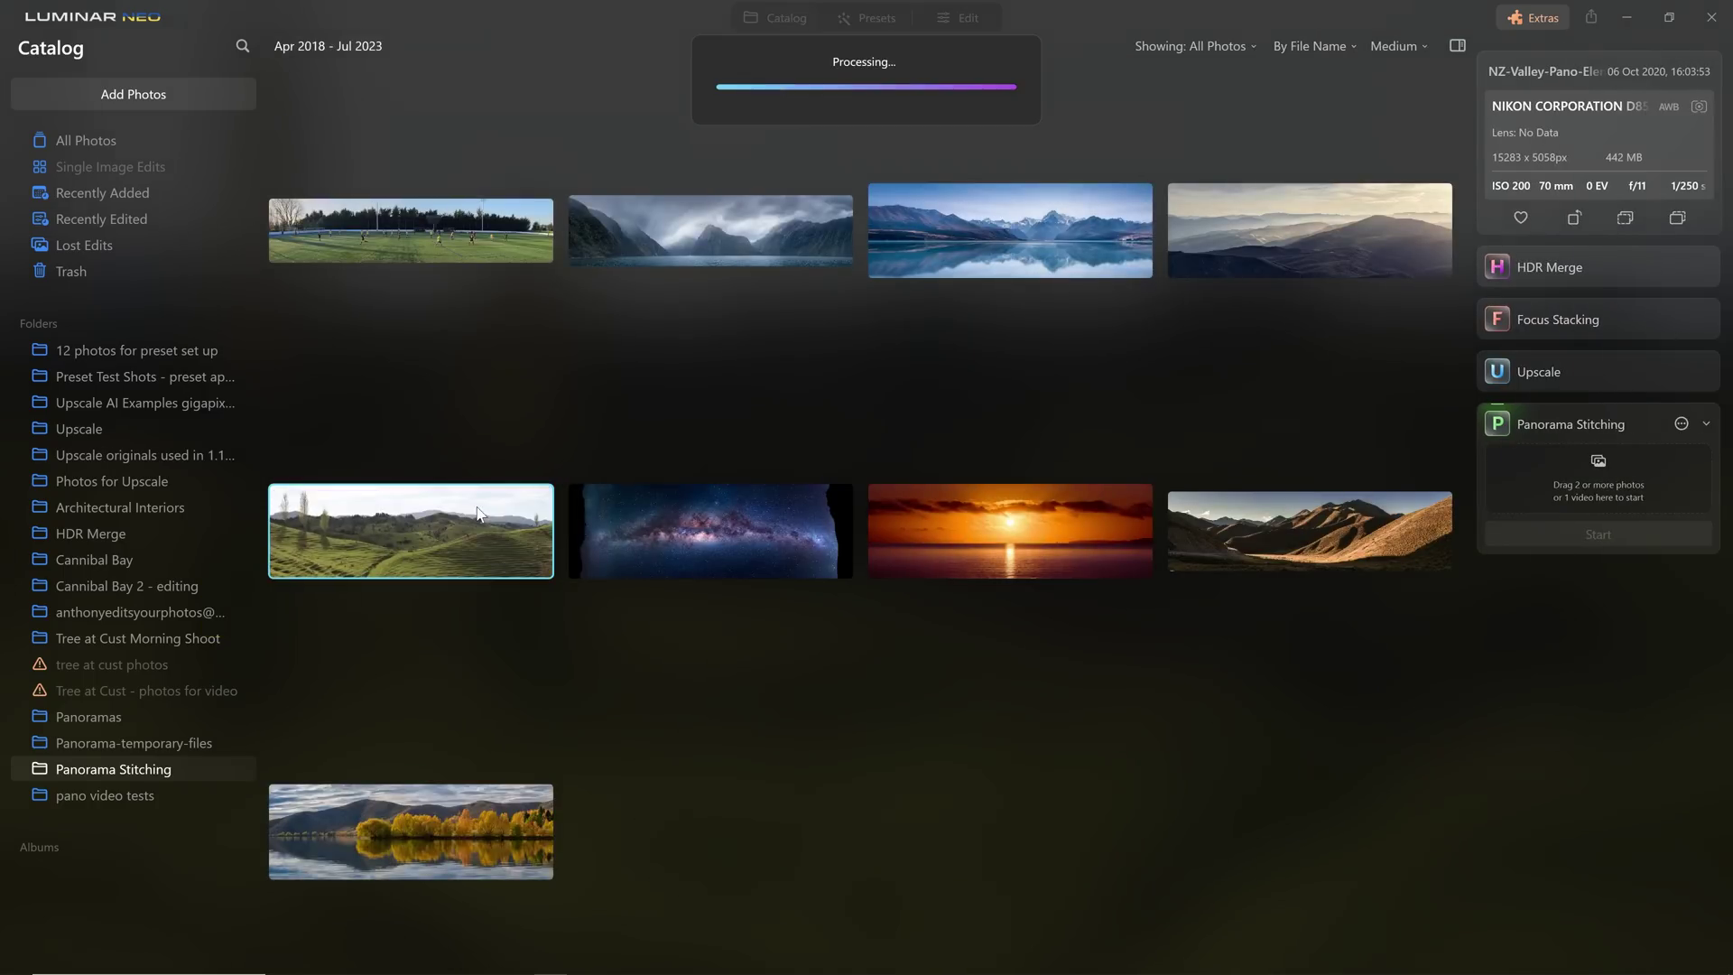
Open the single raw photo with the three trees for editing and set its camera profile to Camera Standard
{"action": "left_click", "coordinate": [973, 22]}
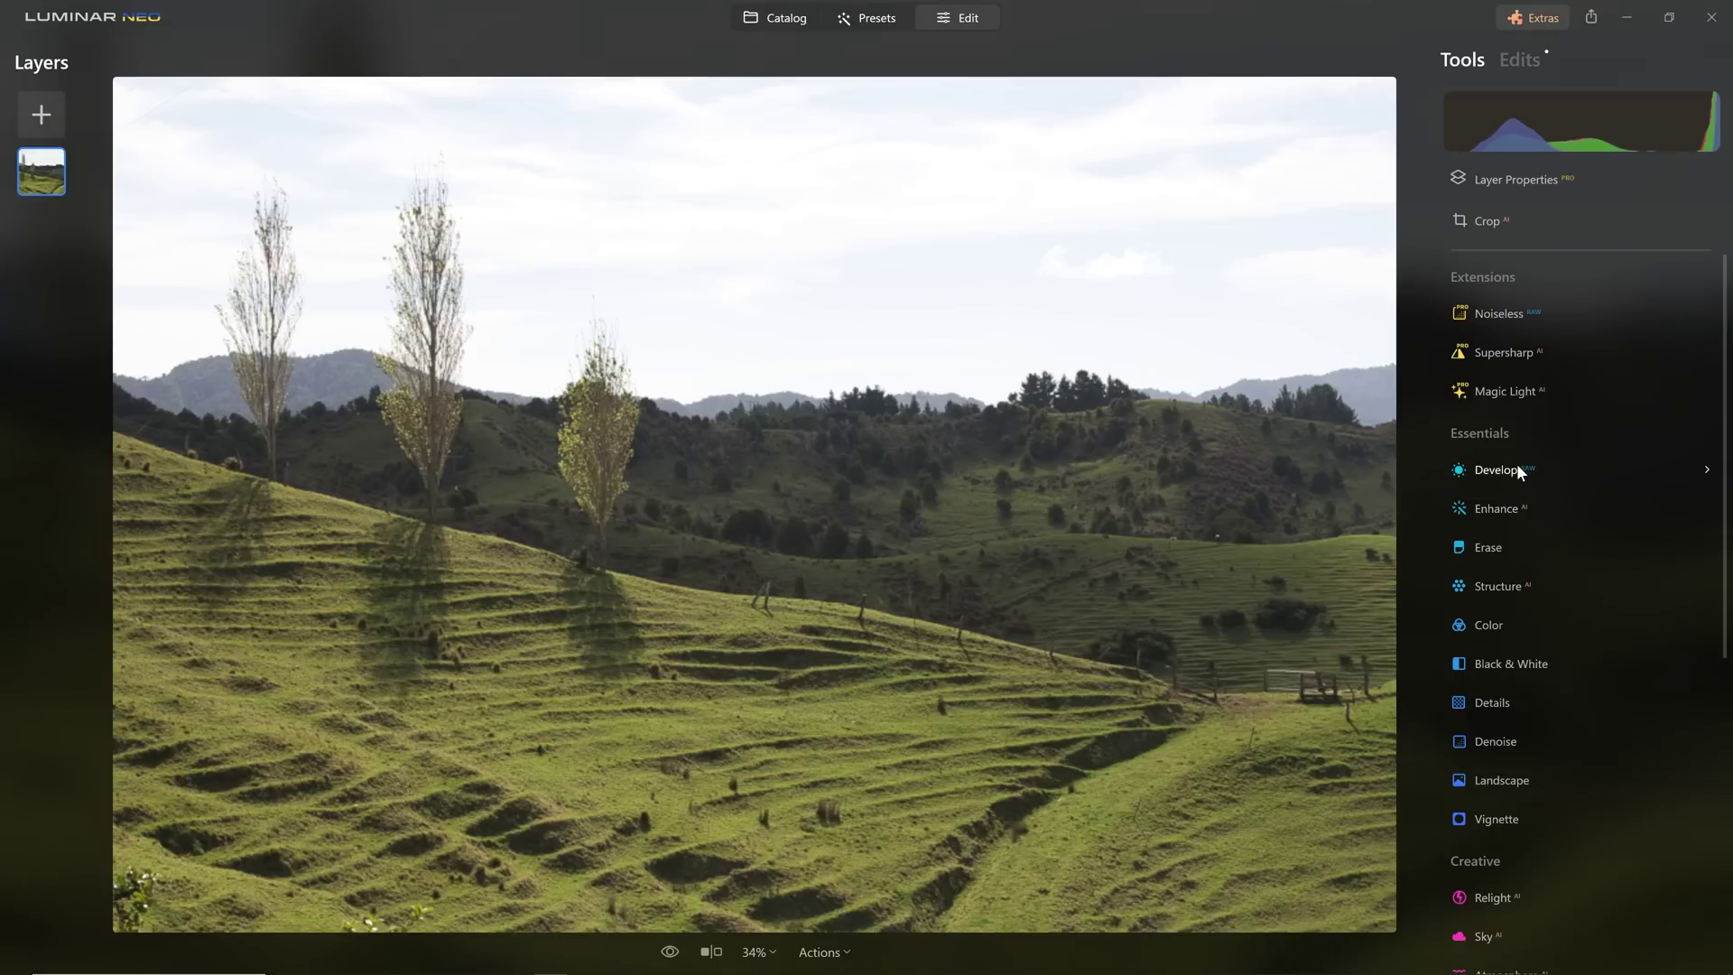
{"action": "left_click", "coordinate": [1517, 473]}
{"action": "left_click", "coordinate": [1570, 377]}
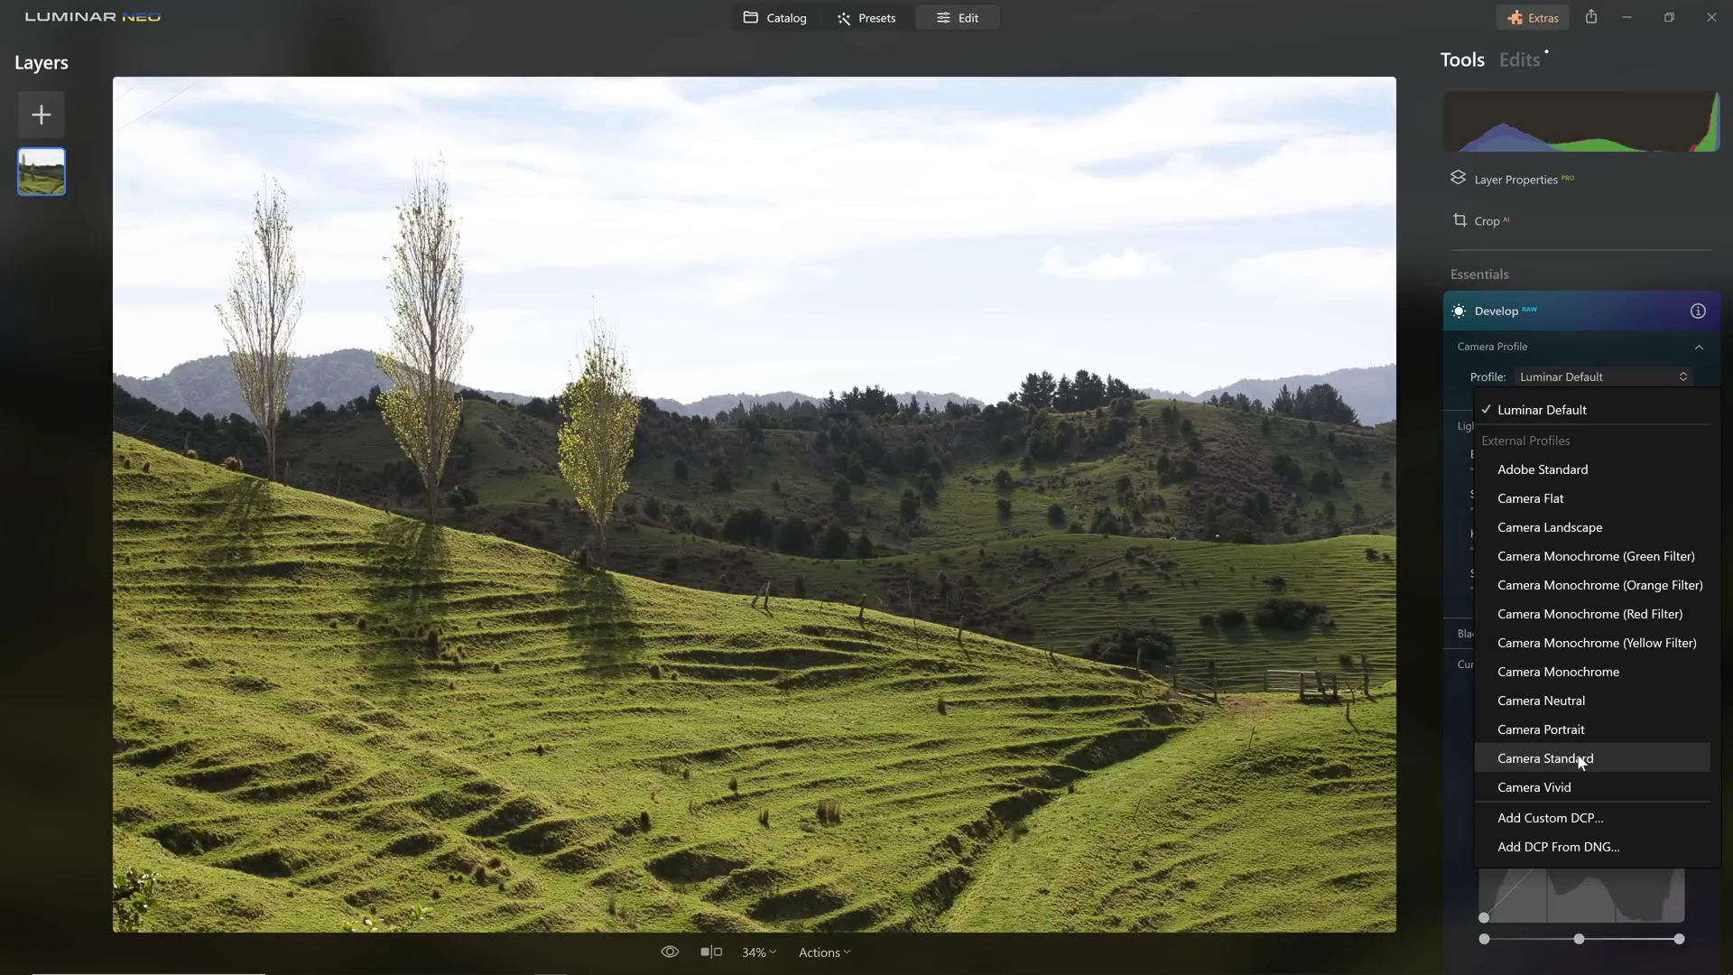
{"action": "left_click", "coordinate": [1578, 759]}
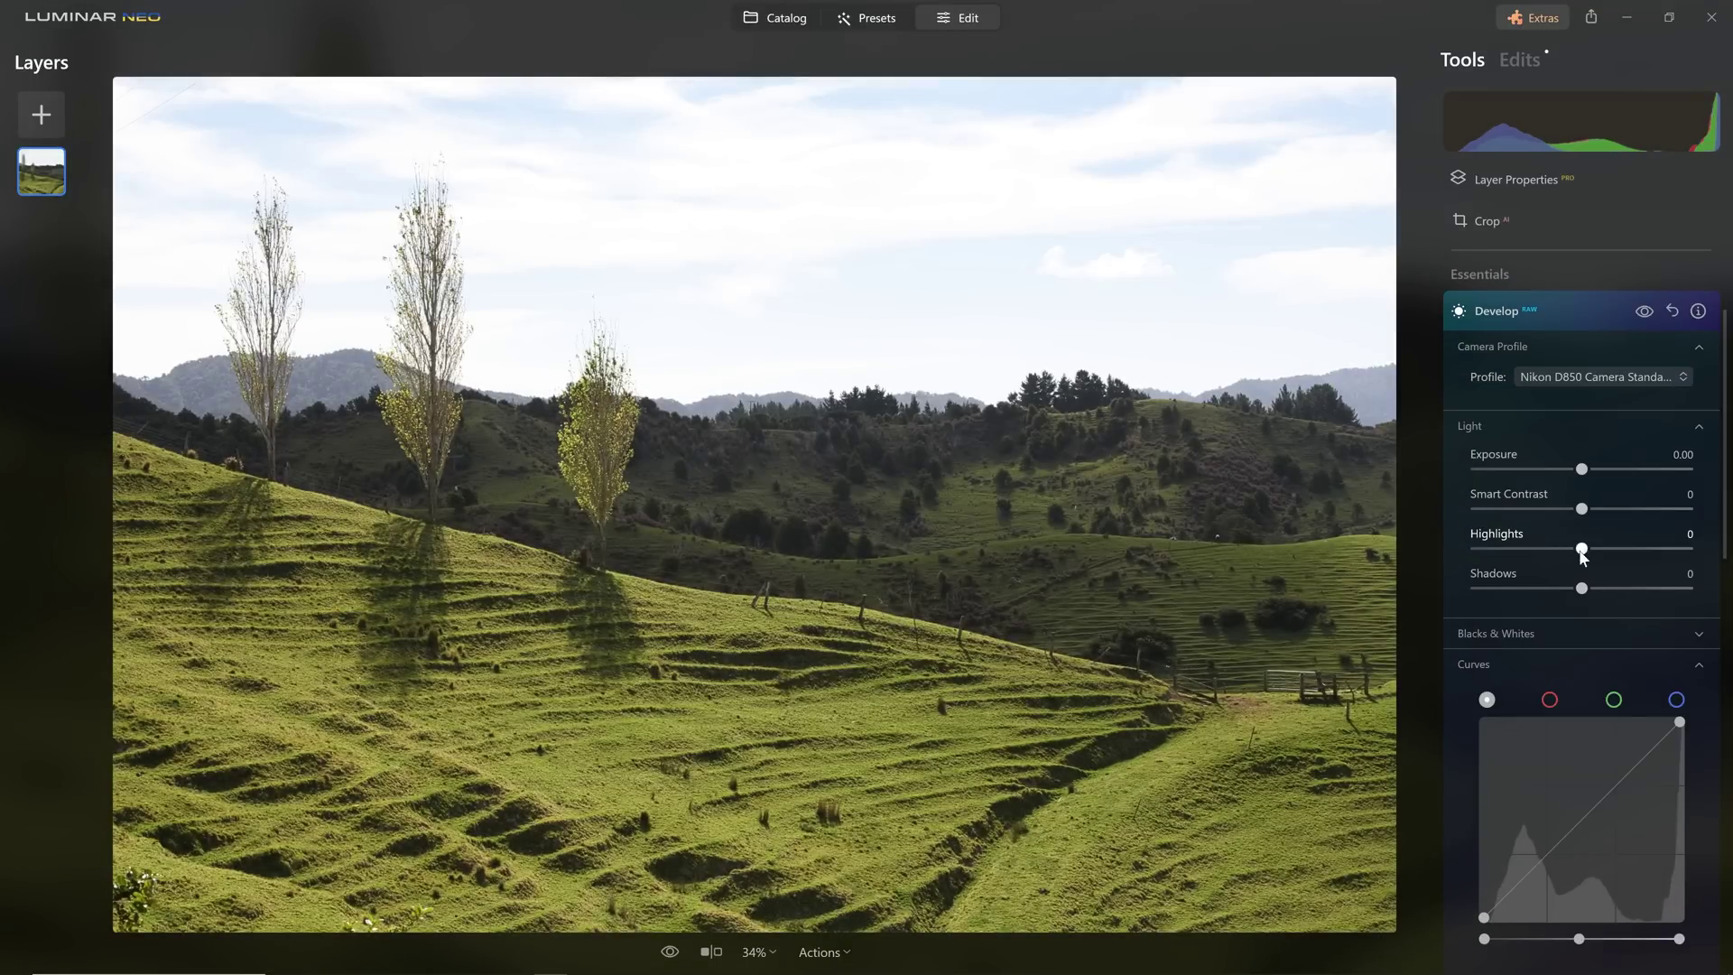
Set Highlights to -86, Smart Contrast to 31 and Shadows to 17, and pull down the tone curve near its bright end
{"action": "left_click_drag", "start_coordinate": [1557, 554], "coordinate": [1471, 549]}
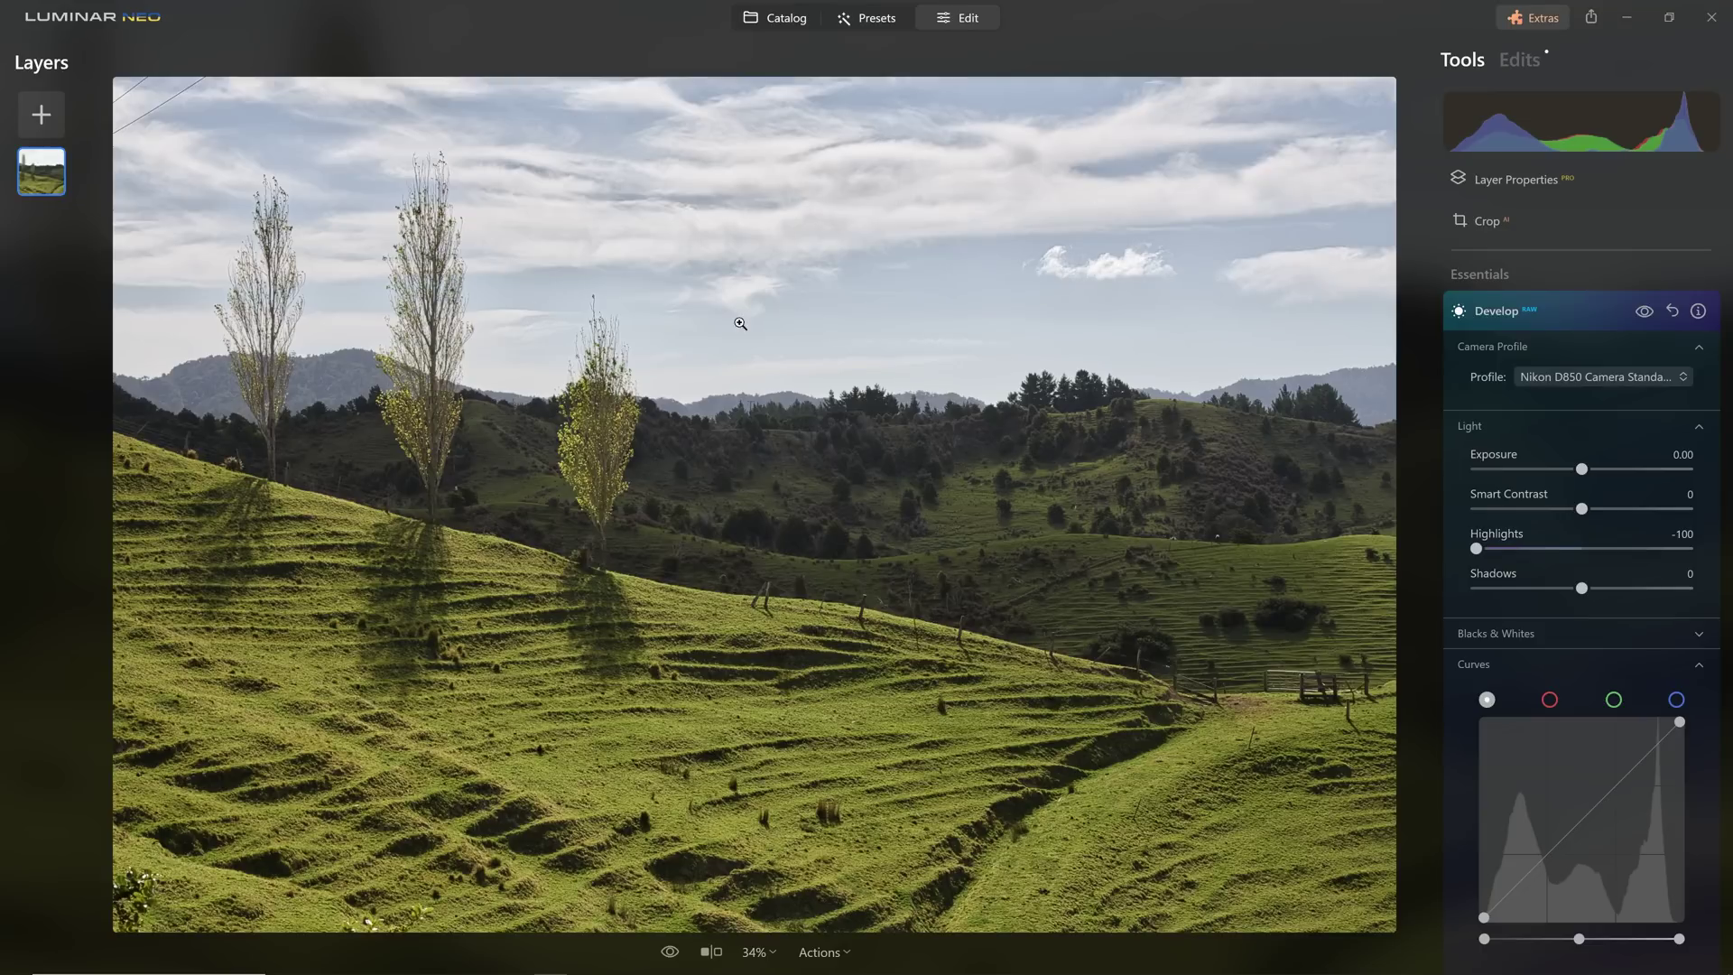
{"action": "left_click", "coordinate": [1491, 550]}
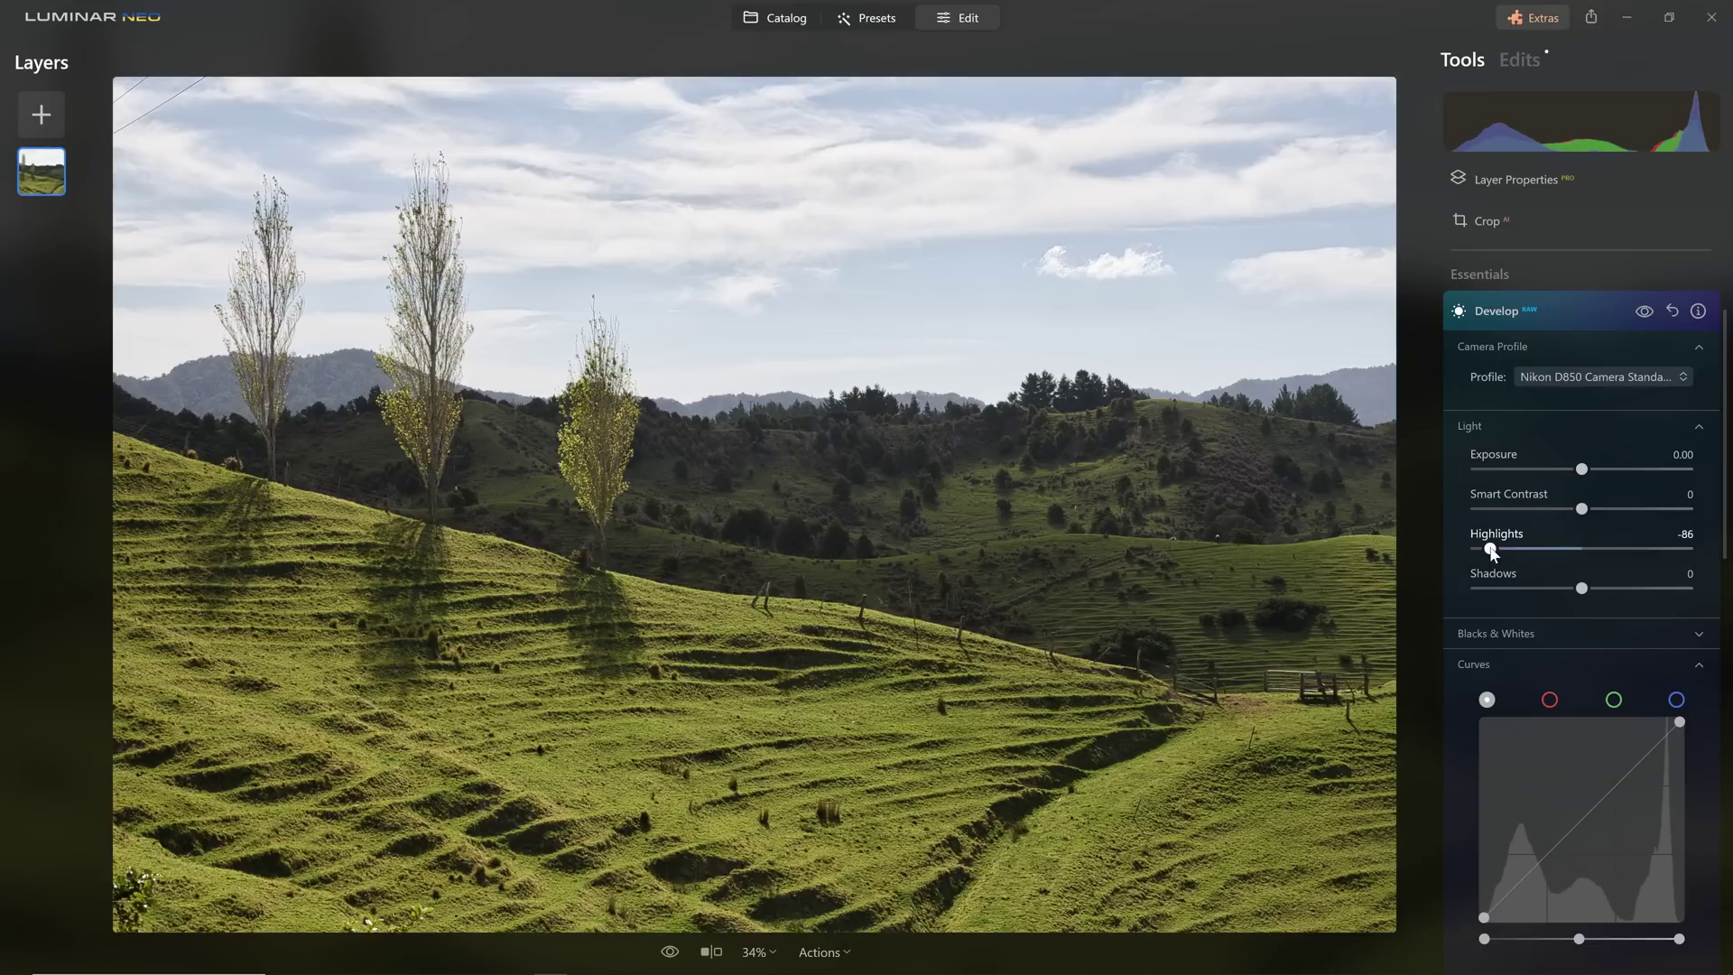
{"action": "left_click_drag", "start_coordinate": [1581, 515], "coordinate": [1615, 522]}
{"action": "left_click_drag", "start_coordinate": [1590, 593], "coordinate": [1598, 593]}
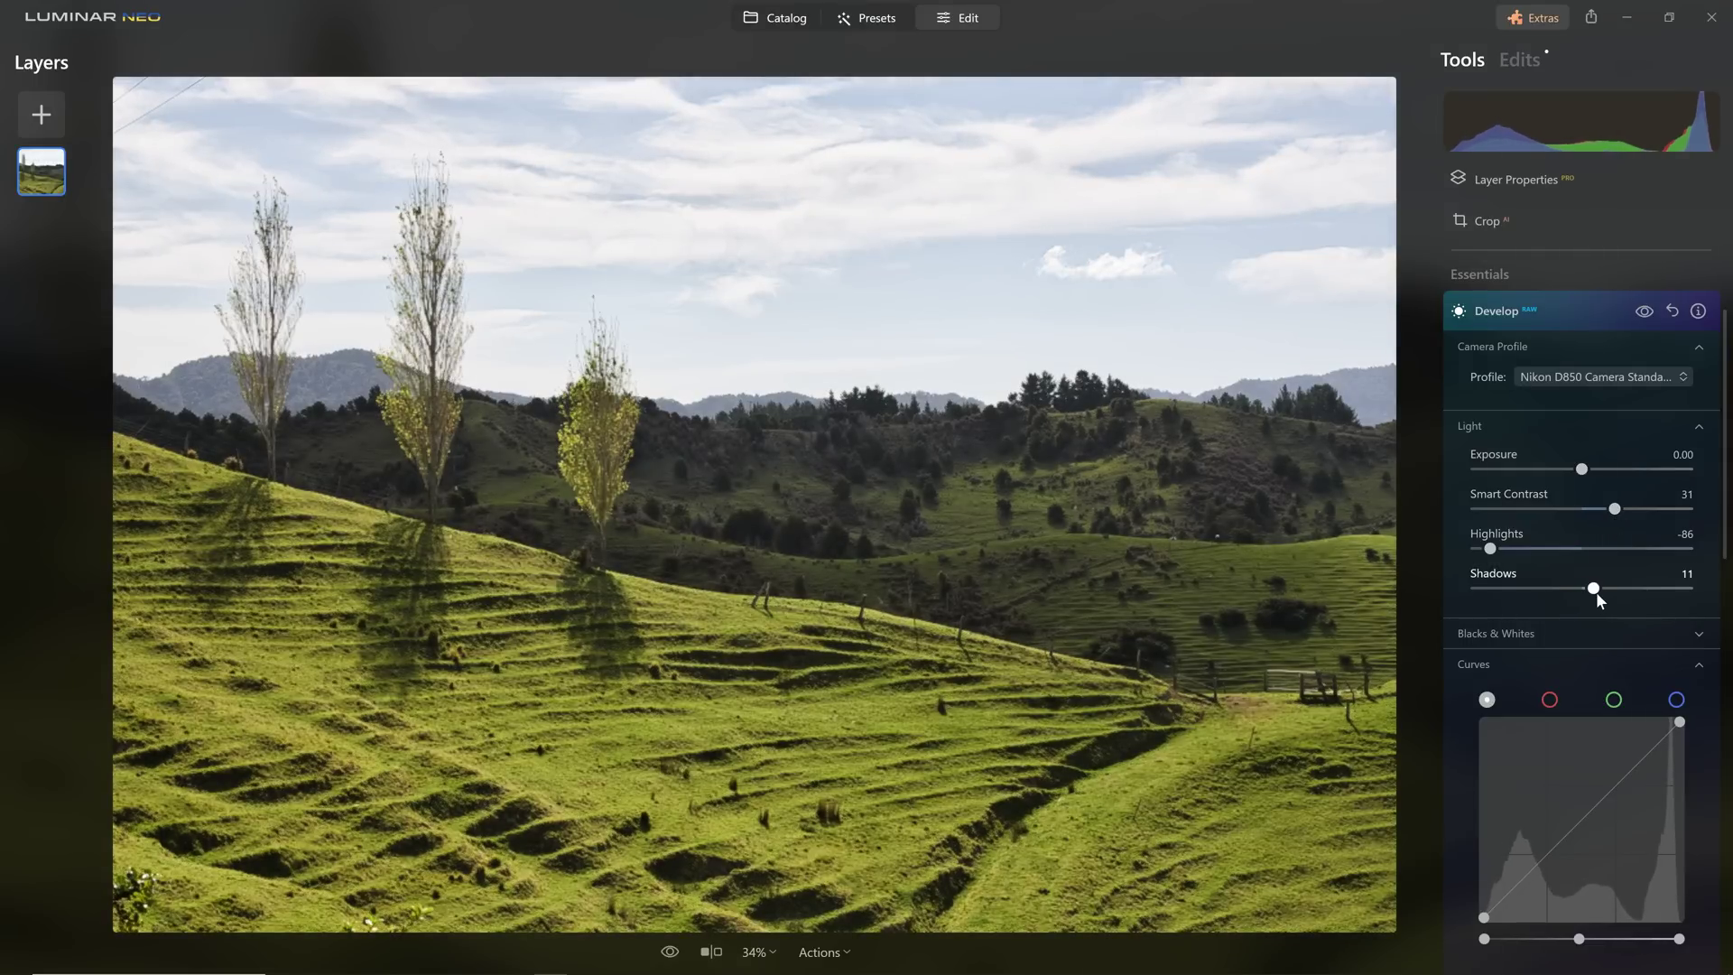
{"action": "scroll", "coordinate": [1567, 598], "scroll_direction": "down", "scroll_amount": 3}
{"action": "left_click_drag", "start_coordinate": [1677, 511], "coordinate": [1665, 524]}
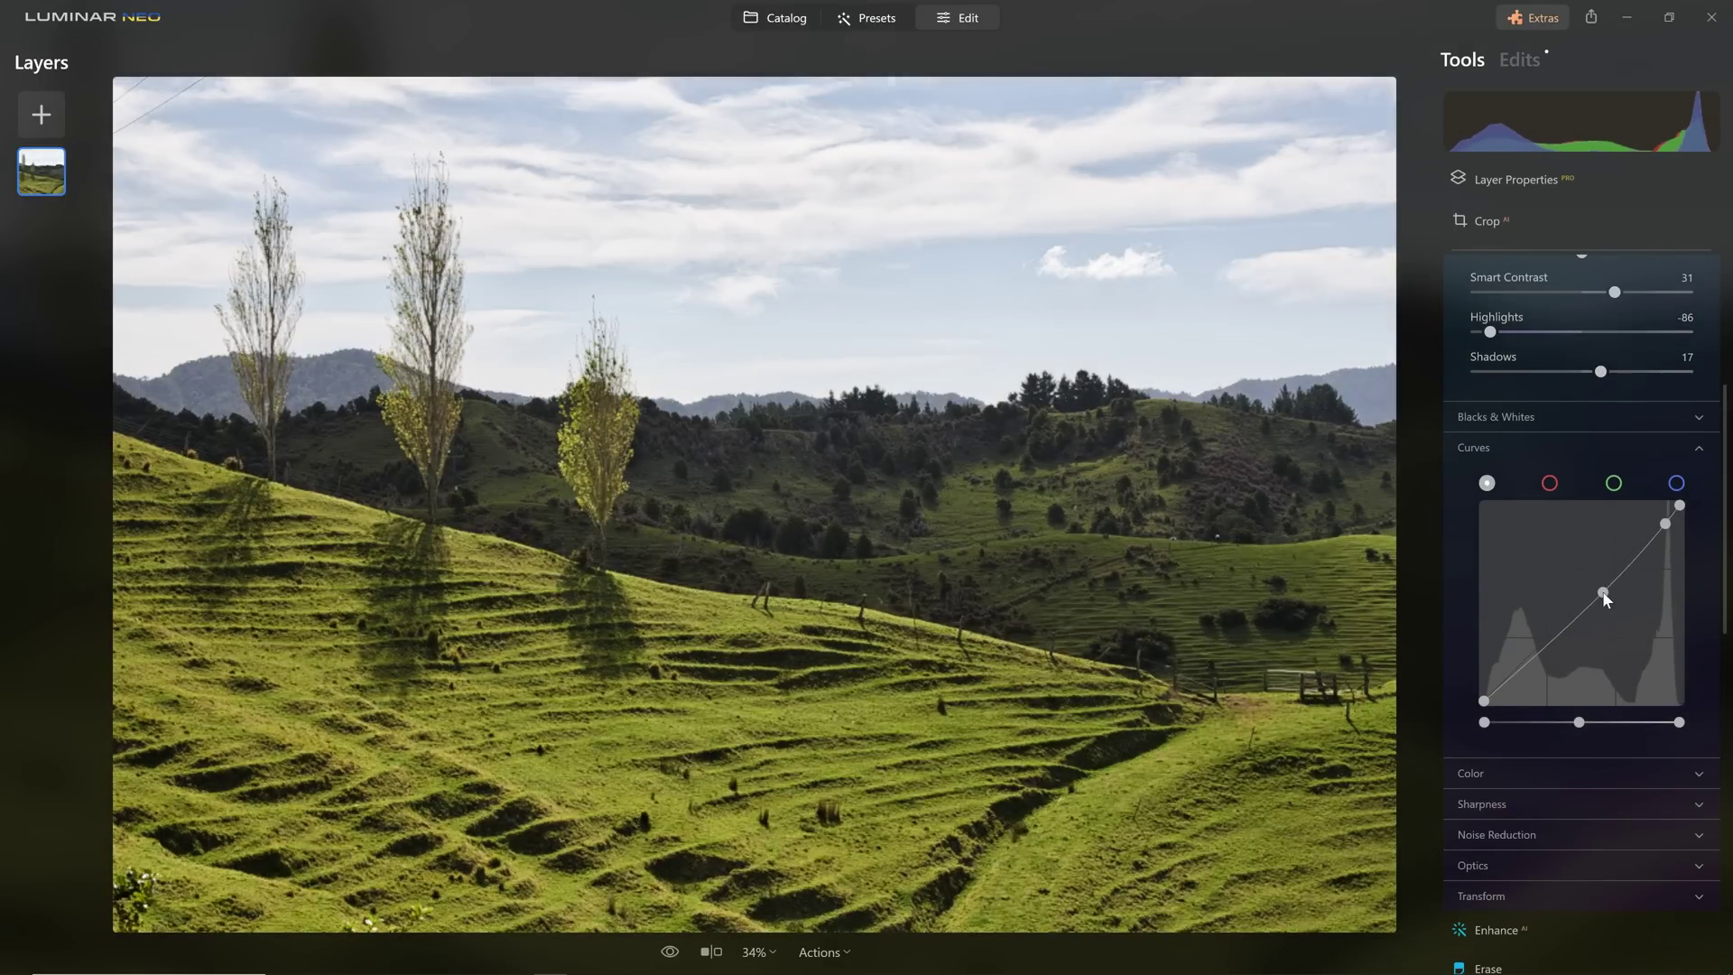
Try warmer and cooler white balances, reset to As Shot, and set the colour temperature to 5832
{"action": "left_click", "coordinate": [1579, 773]}
{"action": "left_click", "coordinate": [1576, 792]}
{"action": "left_click_drag", "start_coordinate": [1575, 791], "coordinate": [1581, 794]}
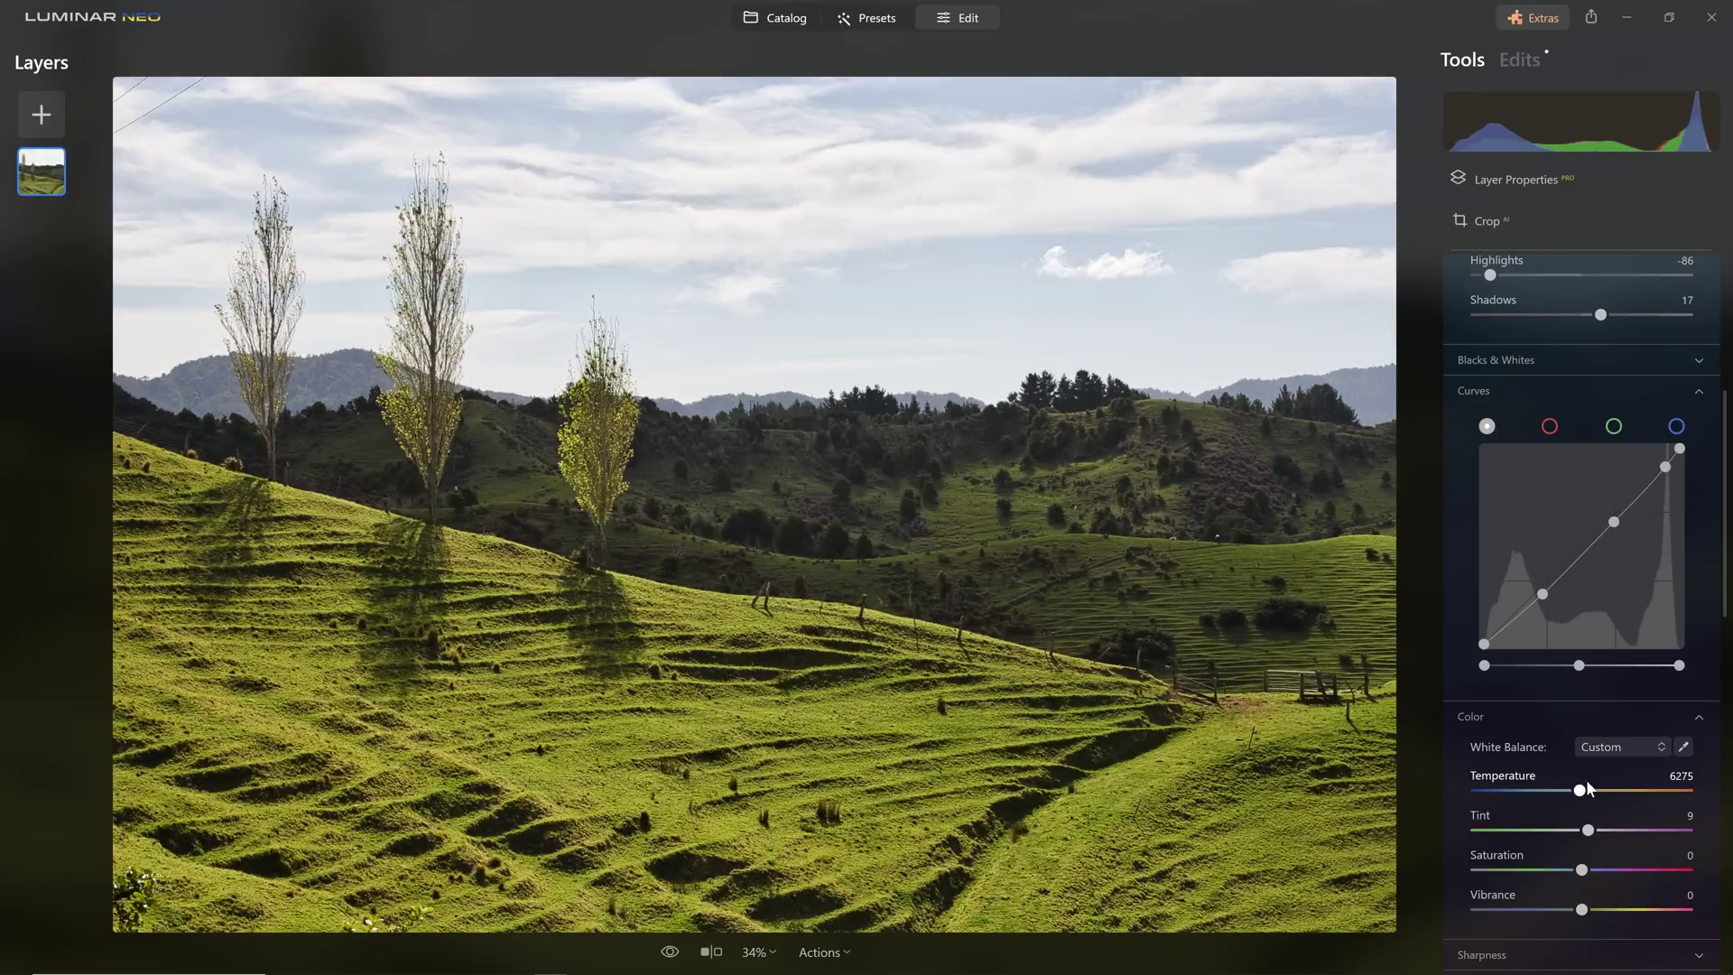
{"action": "left_click_drag", "start_coordinate": [1581, 792], "coordinate": [1568, 792]}
{"action": "left_click", "coordinate": [1600, 744]}
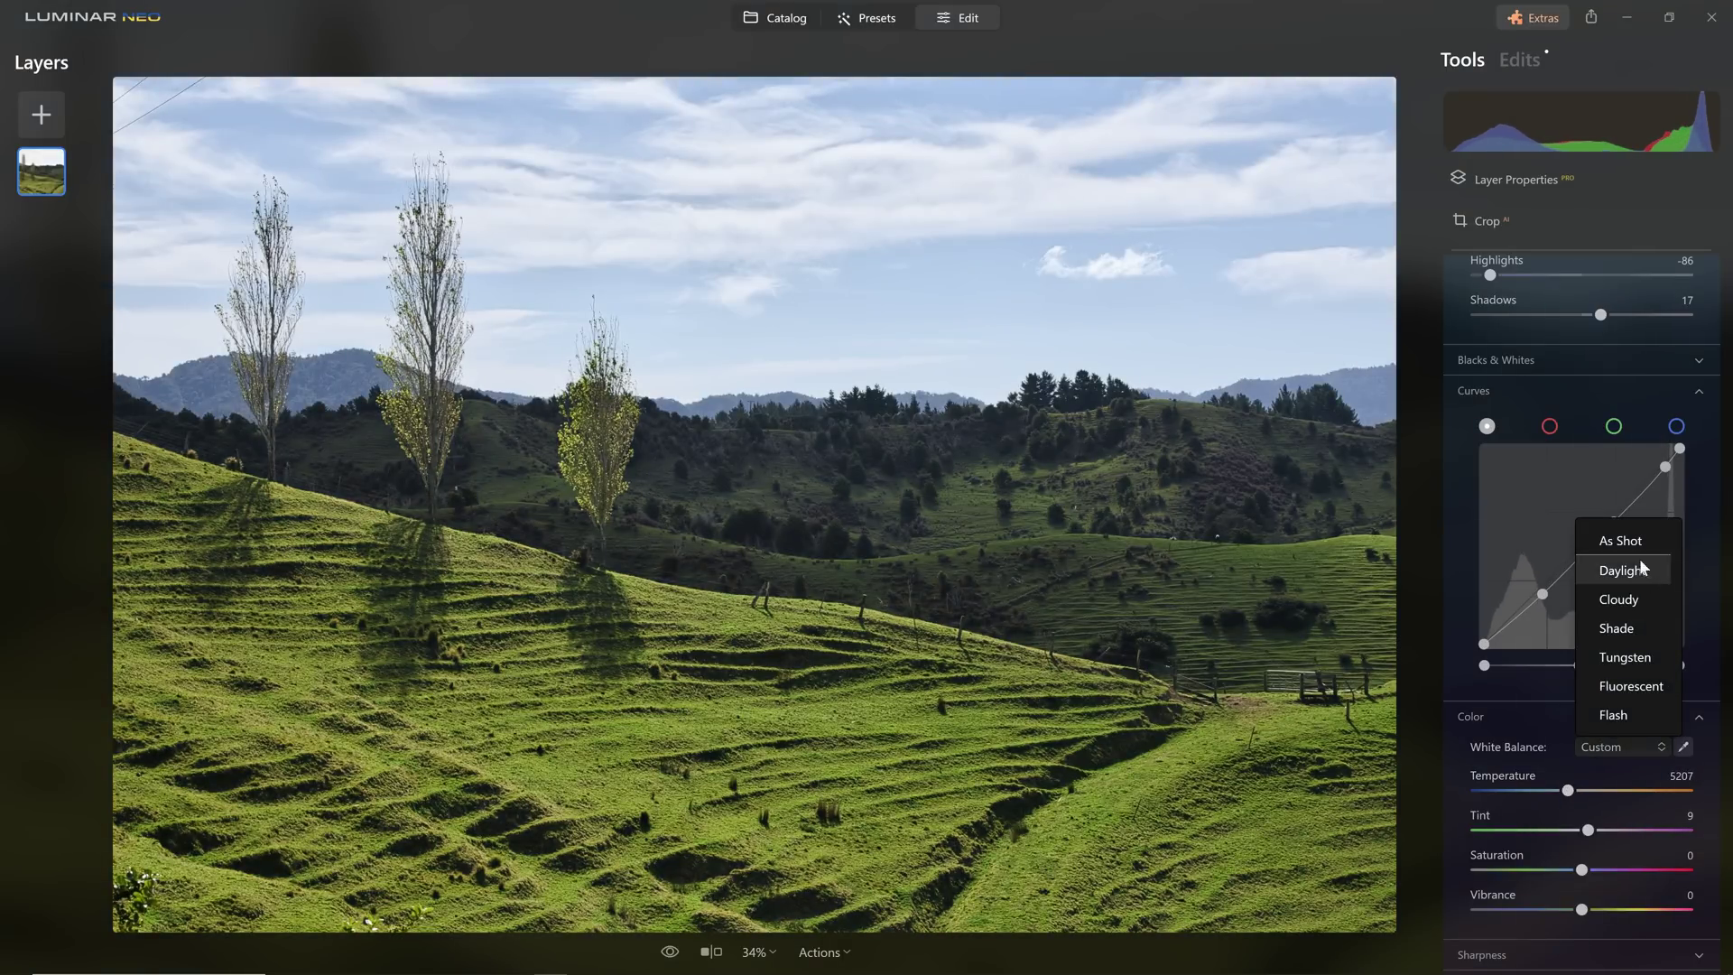
{"action": "left_click", "coordinate": [1607, 540]}
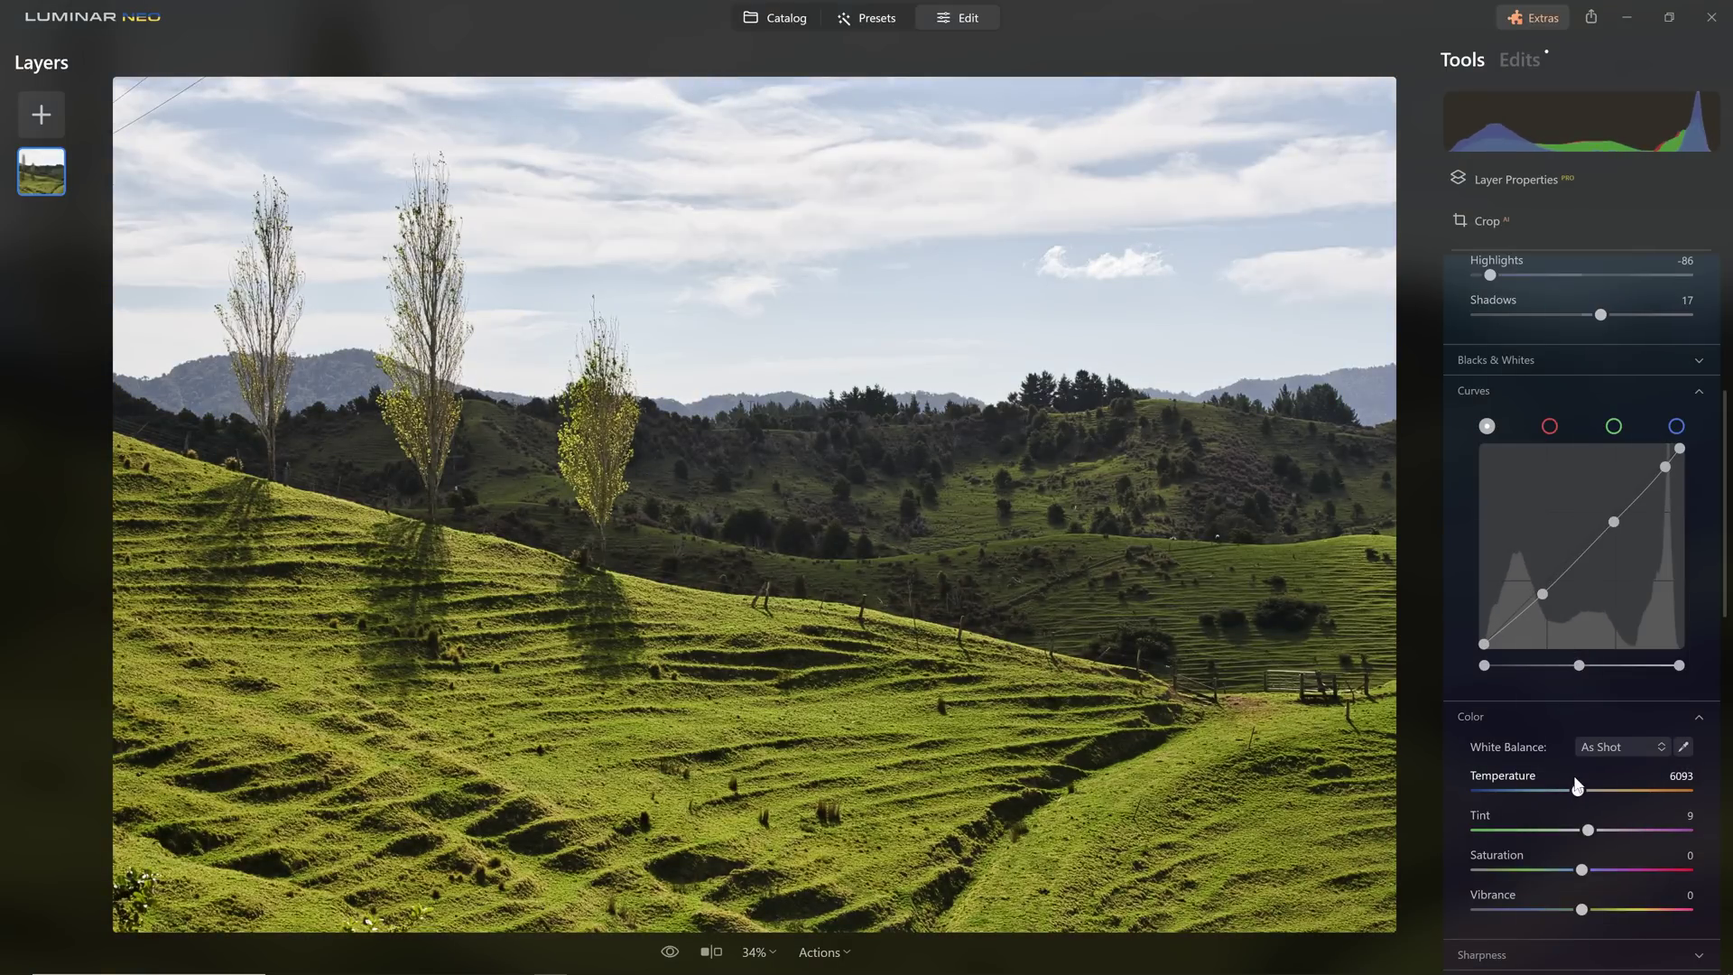
{"action": "left_click_drag", "start_coordinate": [1577, 793], "coordinate": [1586, 803]}
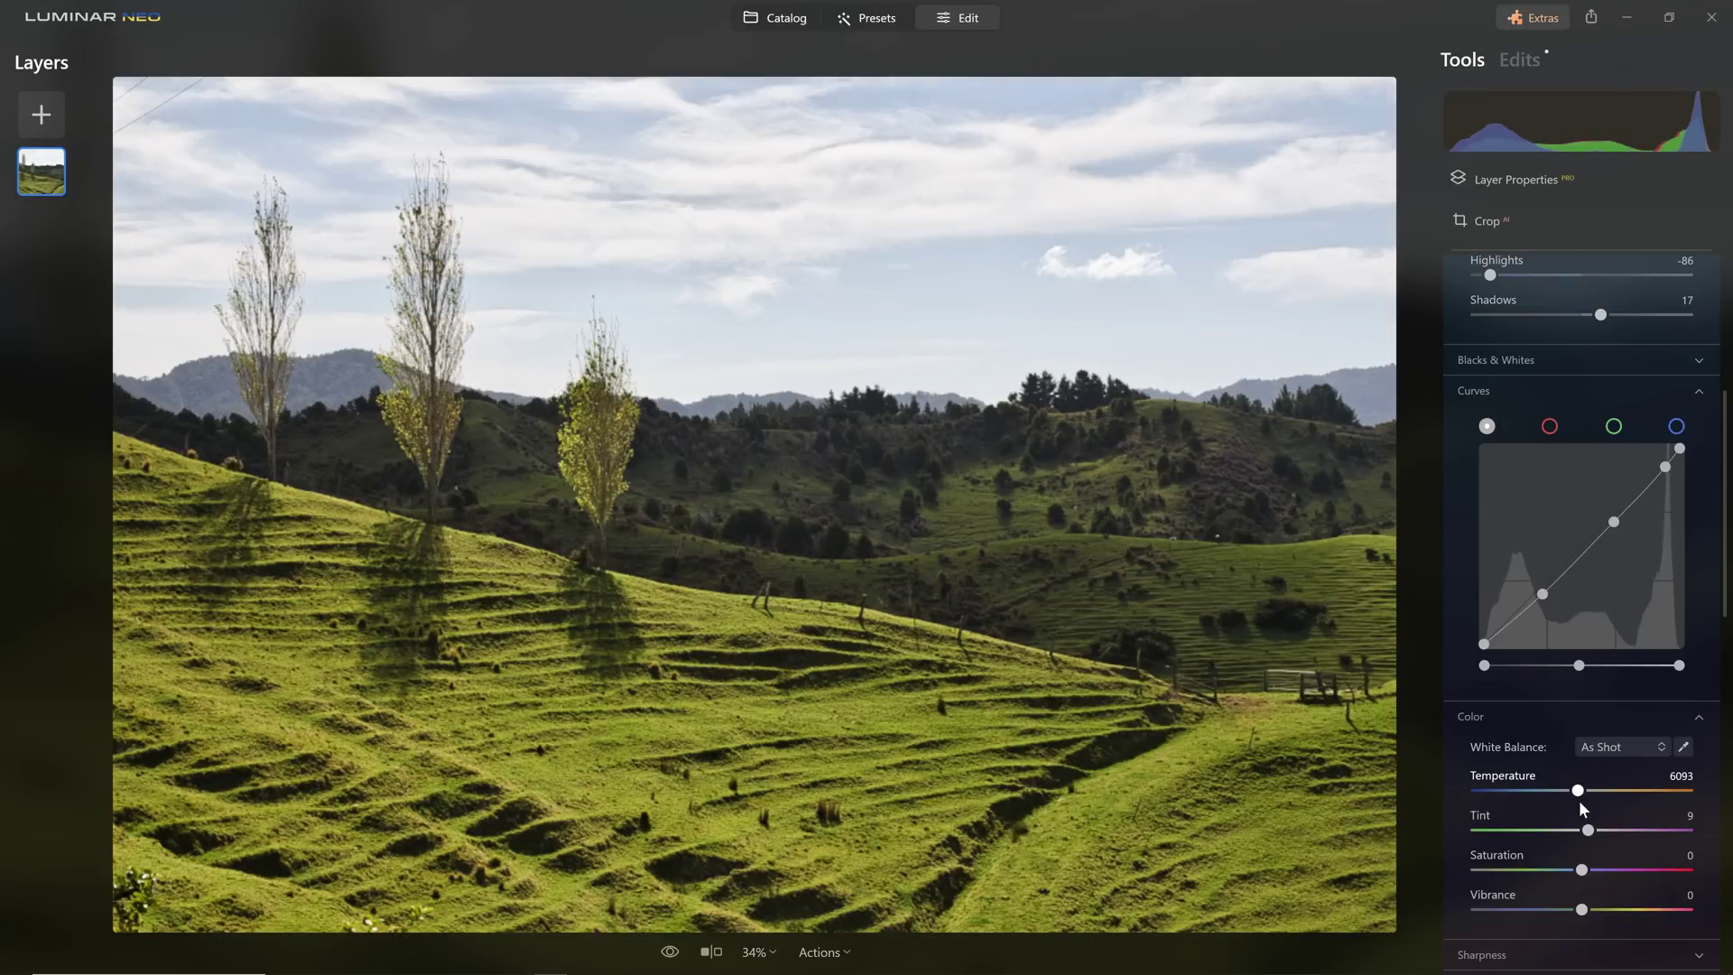
Turn on Auto Distortion Corrections and Auto Fix Chromatic Aberrations for the raw photo
{"action": "scroll", "coordinate": [1575, 795], "scroll_direction": "down", "scroll_amount": 4}
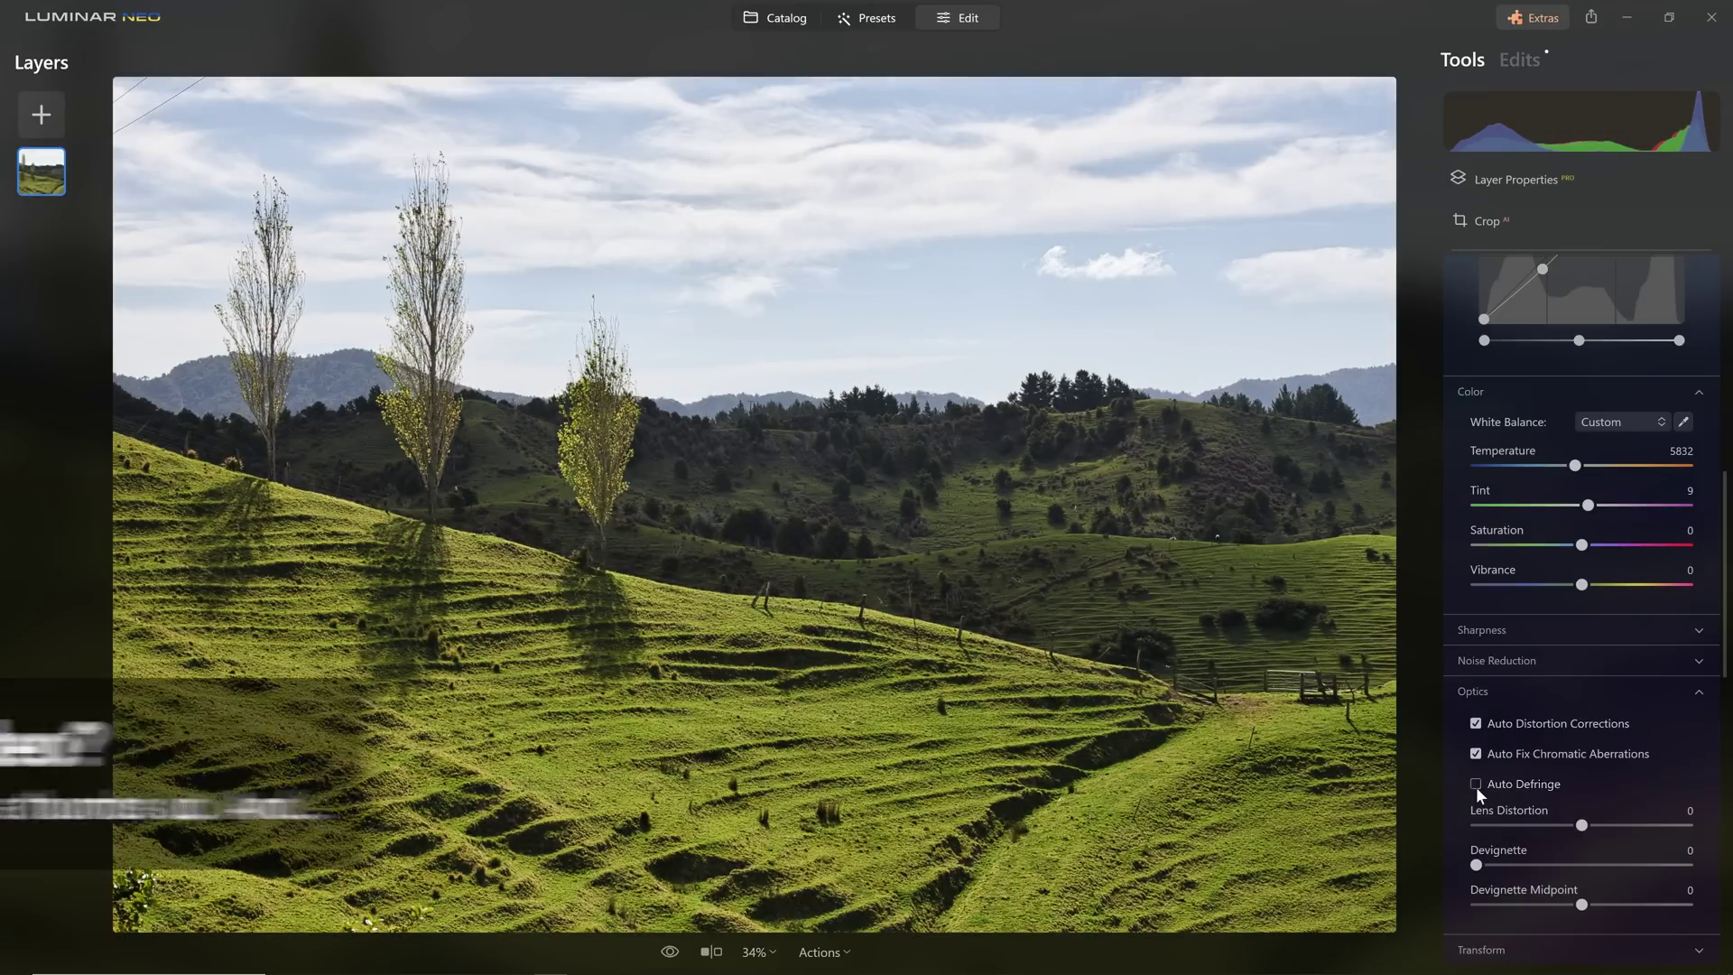
{"action": "left_click", "coordinate": [1553, 690]}
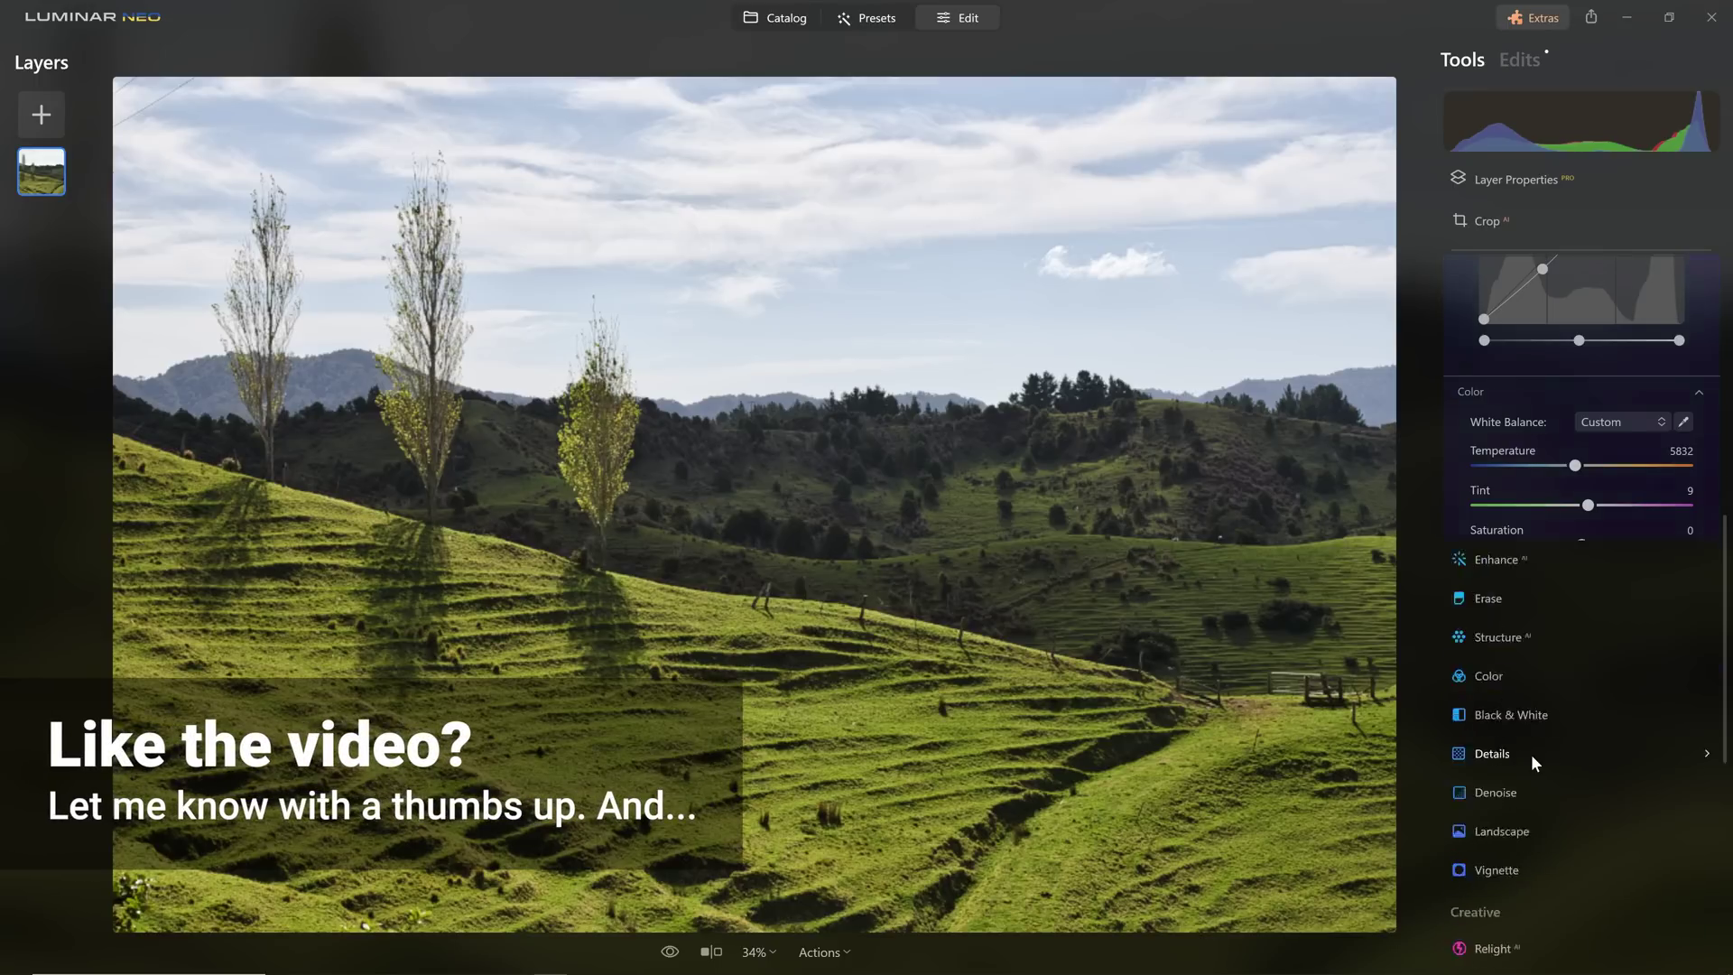
Apply Enhance AI to the photo with Accent at 49 and Sky Enhancer at 24
{"action": "left_click", "coordinate": [1531, 755]}
{"action": "left_click_drag", "start_coordinate": [1477, 409], "coordinate": [1531, 453]}
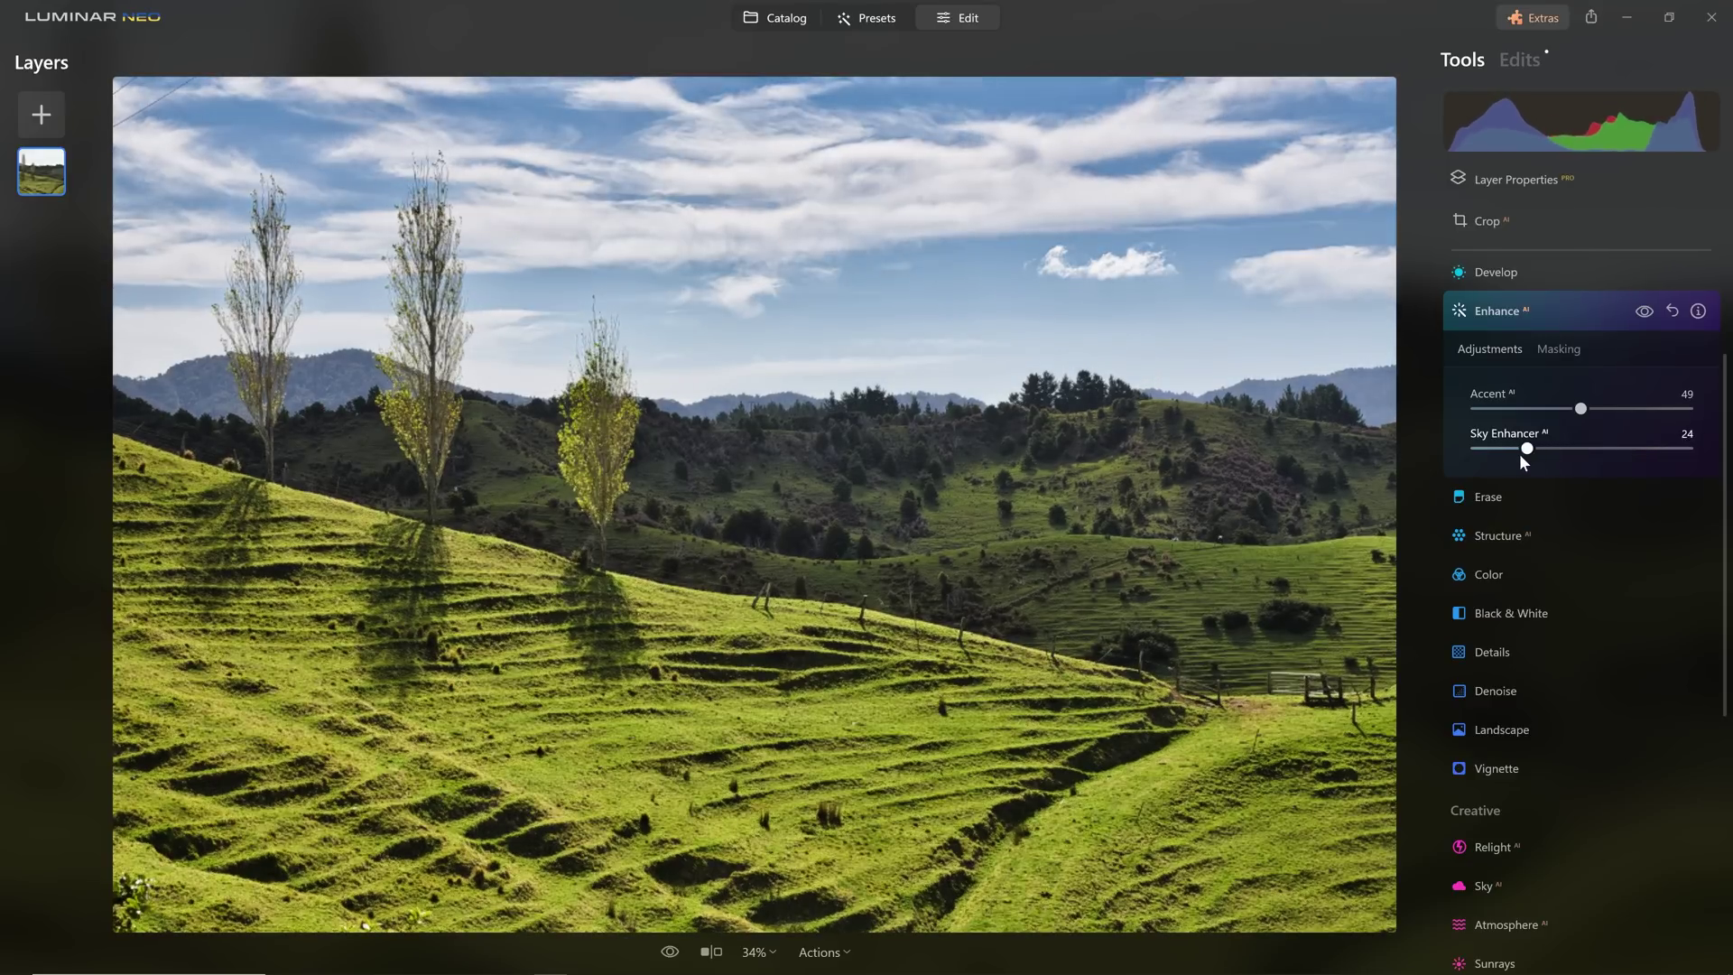
{"action": "left_click", "coordinate": [1562, 314]}
Compare the edited tree photo with its original version several times
{"action": "key", "text": "backslash"}
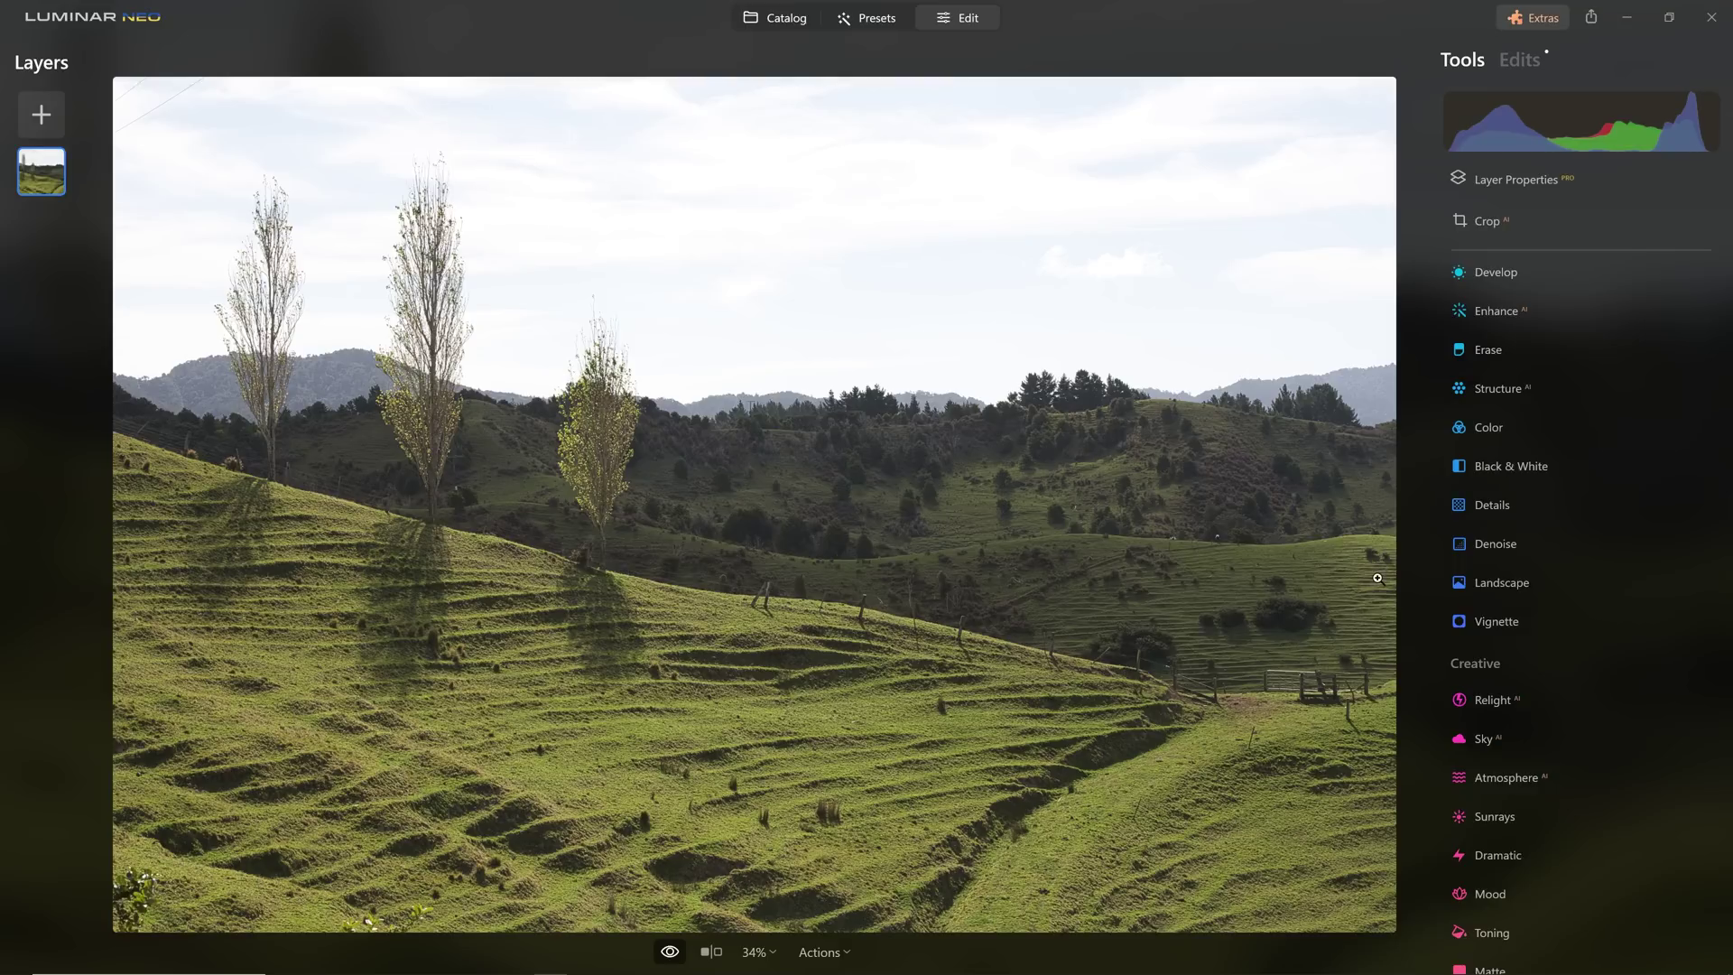
{"action": "key", "text": "backslash"}
{"action": "key", "text": "backslash"}
{"action": "key", "text": "backslash"}
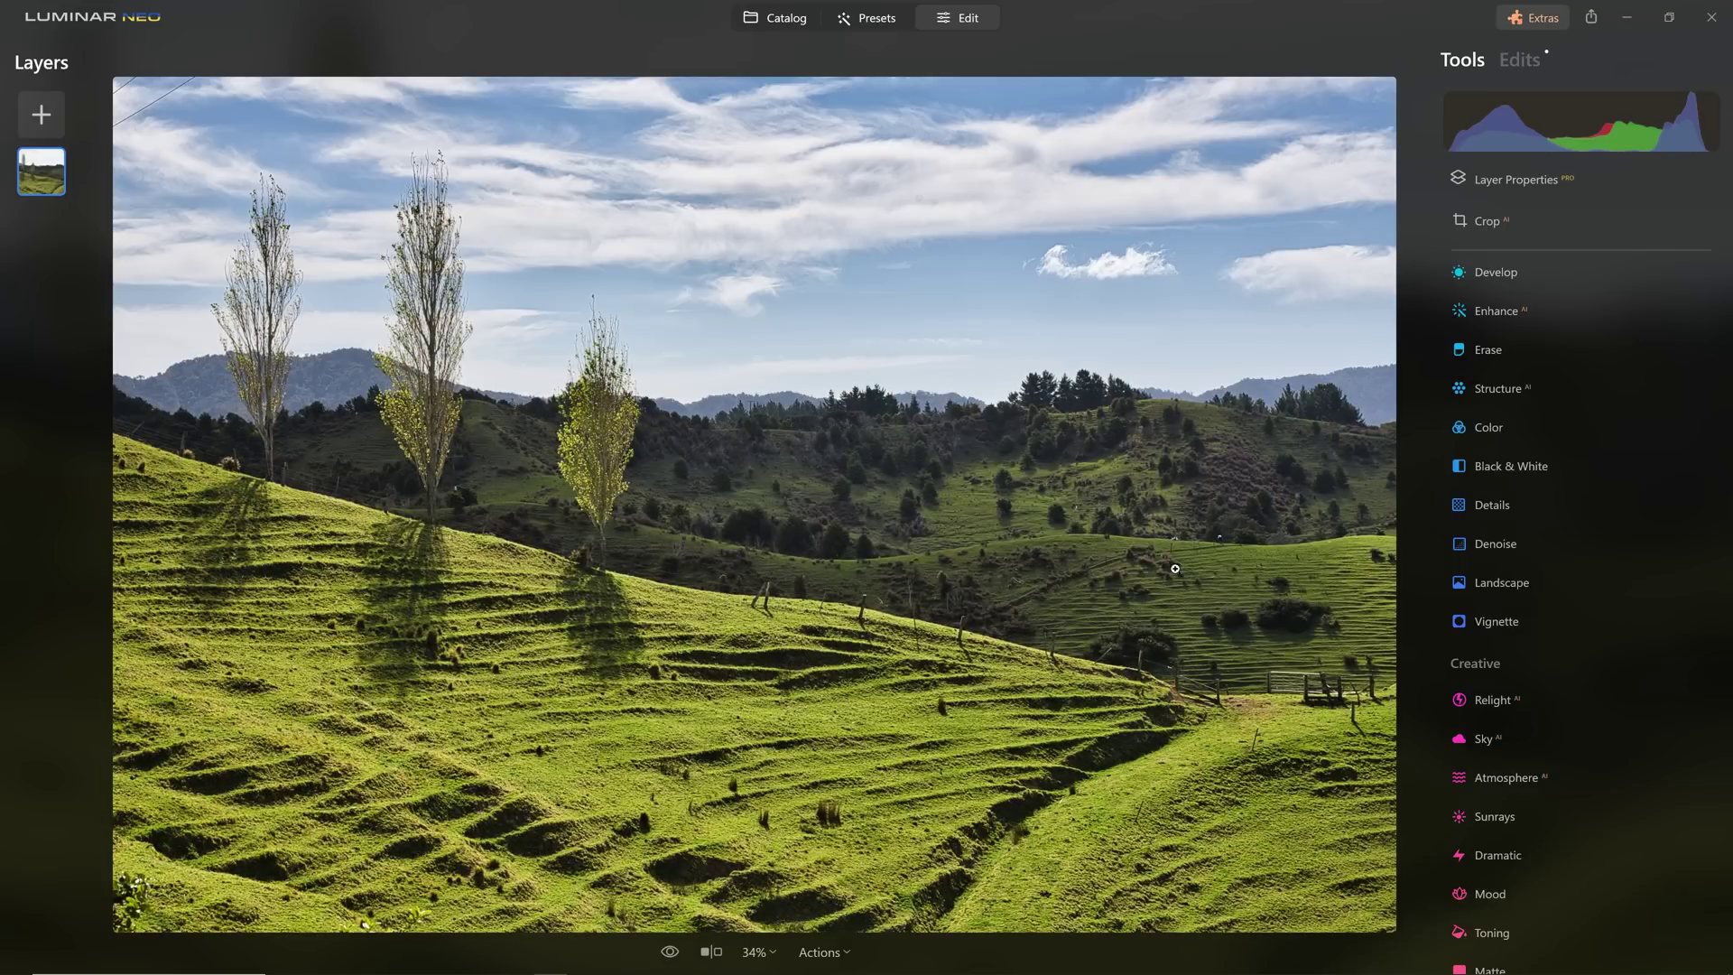
Select the three valley photos in the catalog and sync the tree photo's adjustments to the other two
{"action": "left_click", "coordinate": [783, 18]}
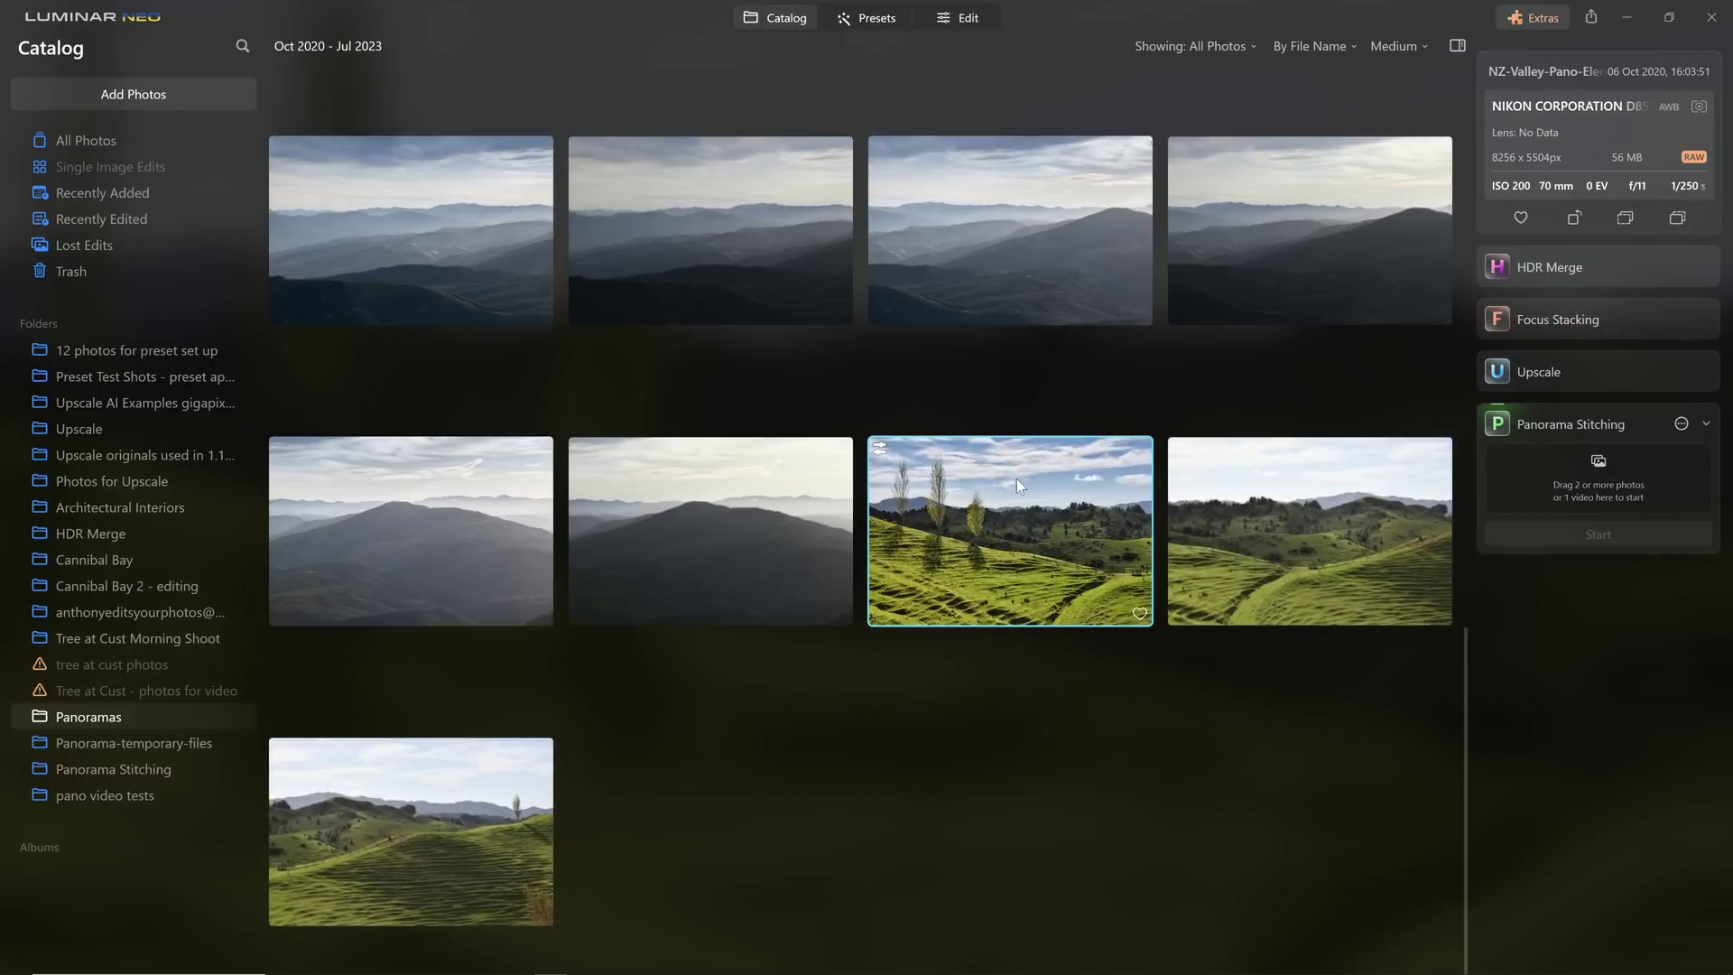
{"action": "left_click", "coordinate": [472, 831], "text": "shift"}
{"action": "right_click", "coordinate": [1060, 511]}
{"action": "mouse_move", "coordinate": [1135, 643]}
{"action": "left_click", "coordinate": [1273, 648]}
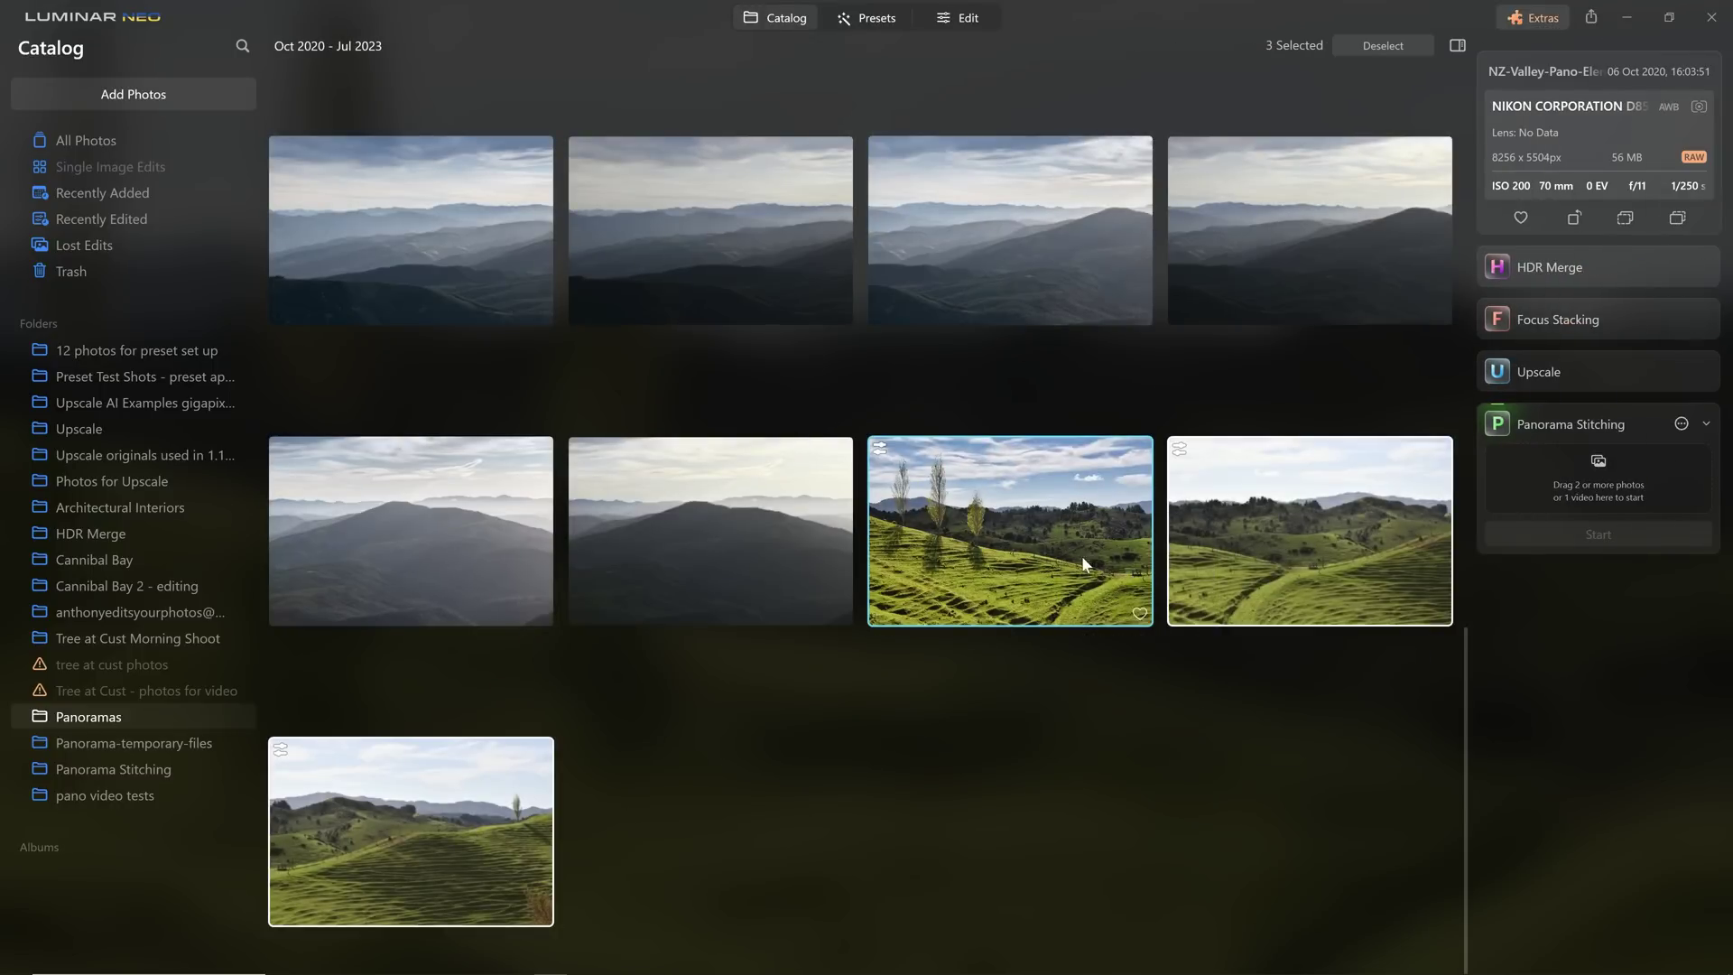
{"action": "right_click", "coordinate": [987, 523]}
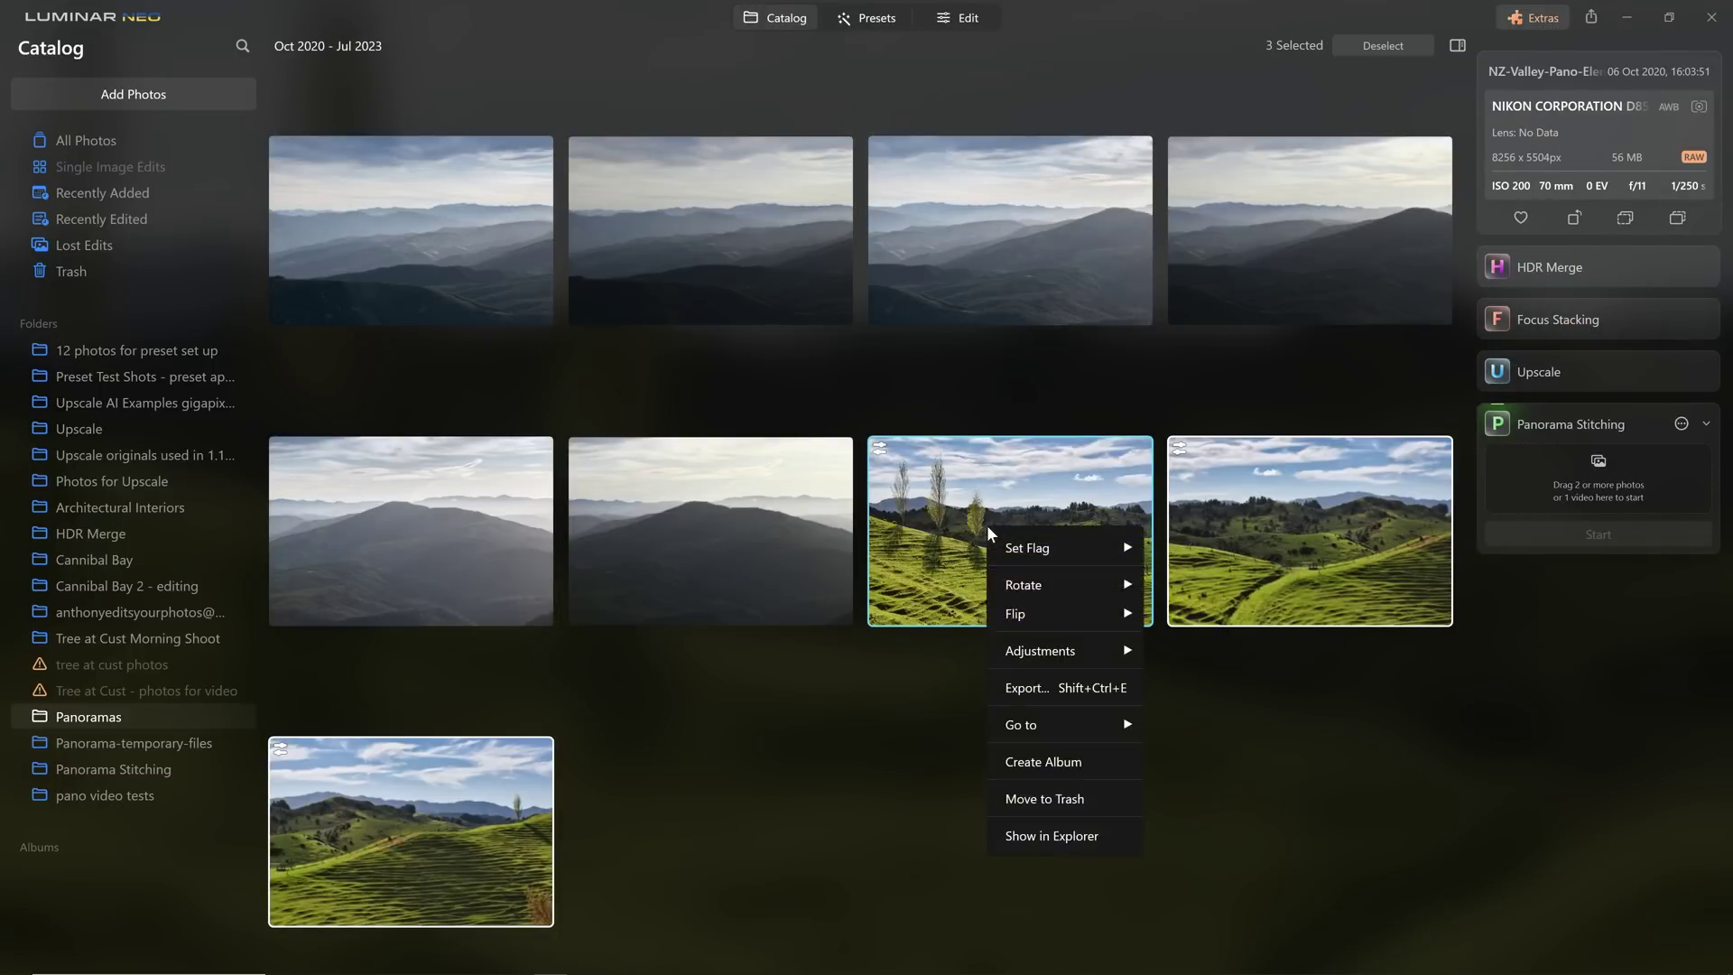
{"action": "mouse_move", "coordinate": [1077, 663]}
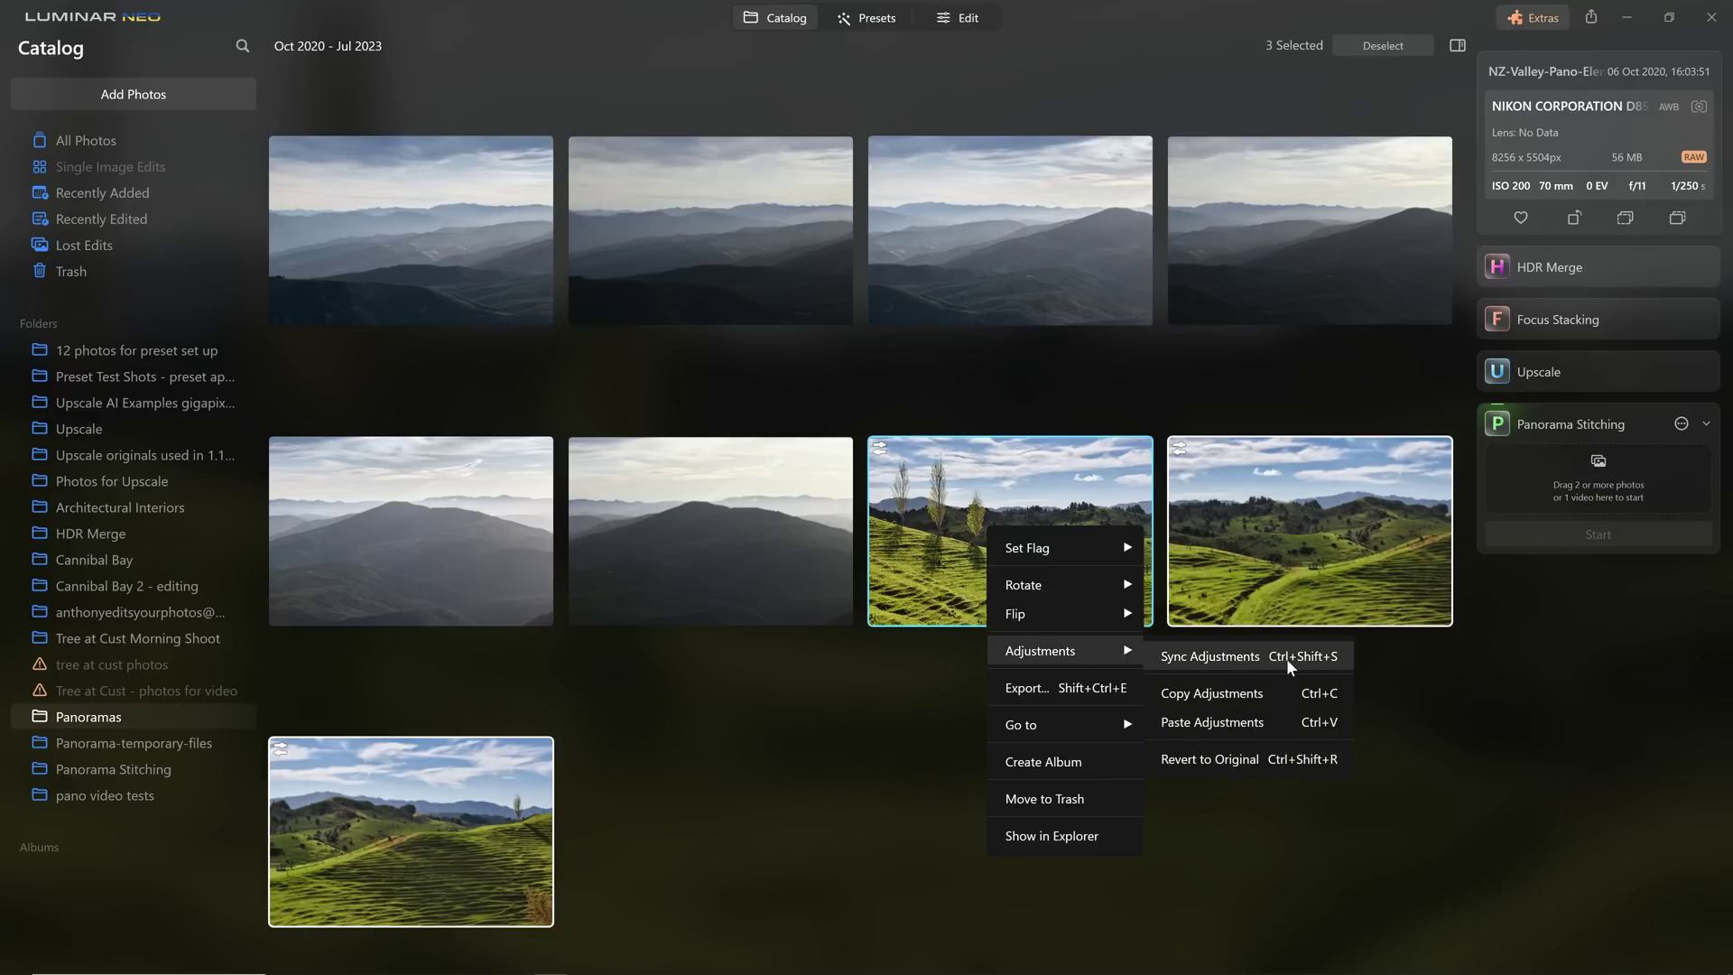
{"action": "left_click", "coordinate": [1310, 657]}
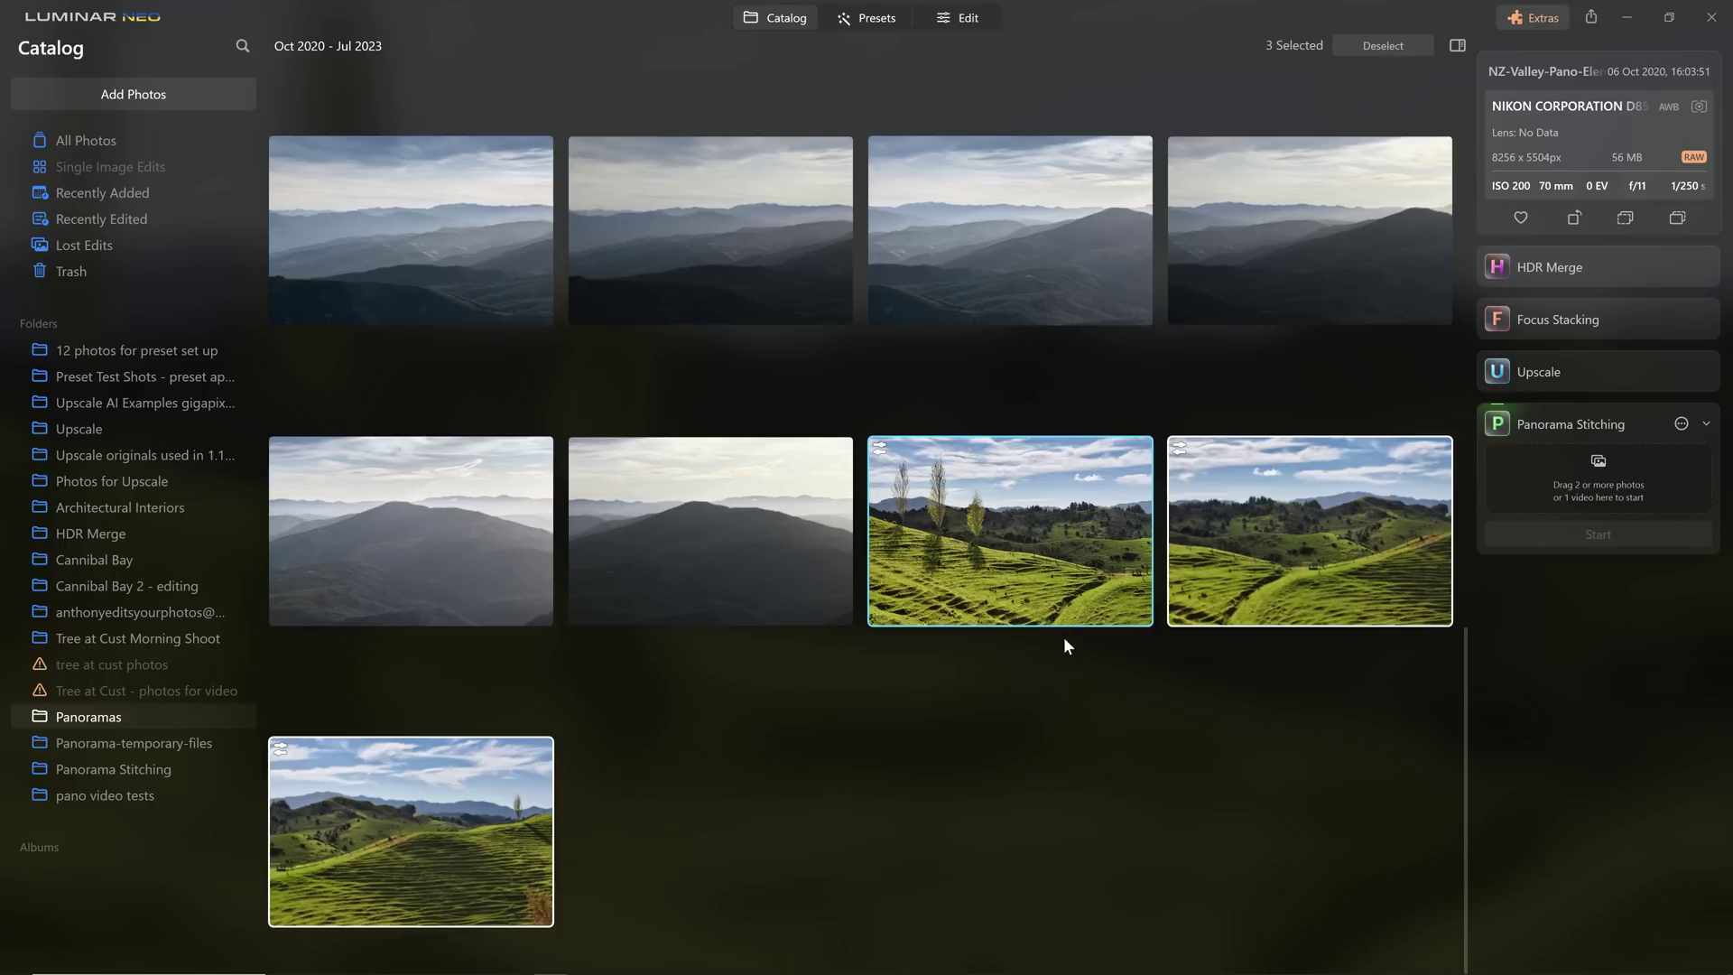
Load the three synced valley raw photos into Panorama Stitching and check their thumbnails
{"action": "left_click_drag", "start_coordinate": [1102, 506], "coordinate": [1477, 439]}
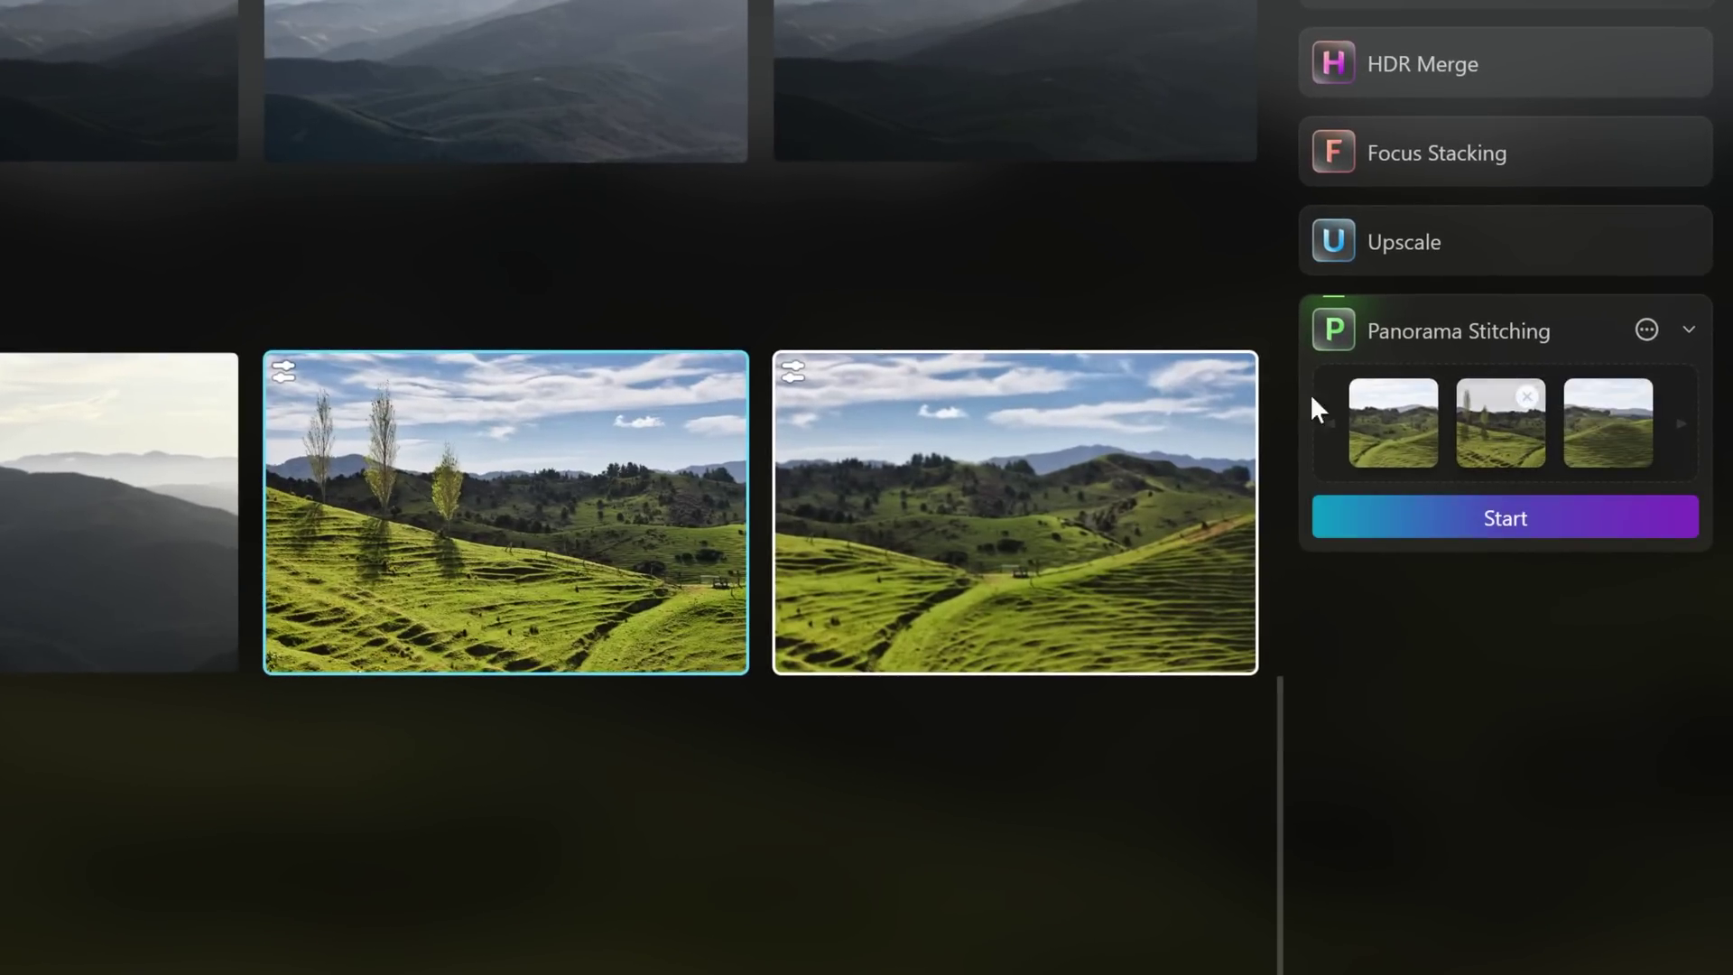
{"action": "mouse_move", "coordinate": [1399, 441]}
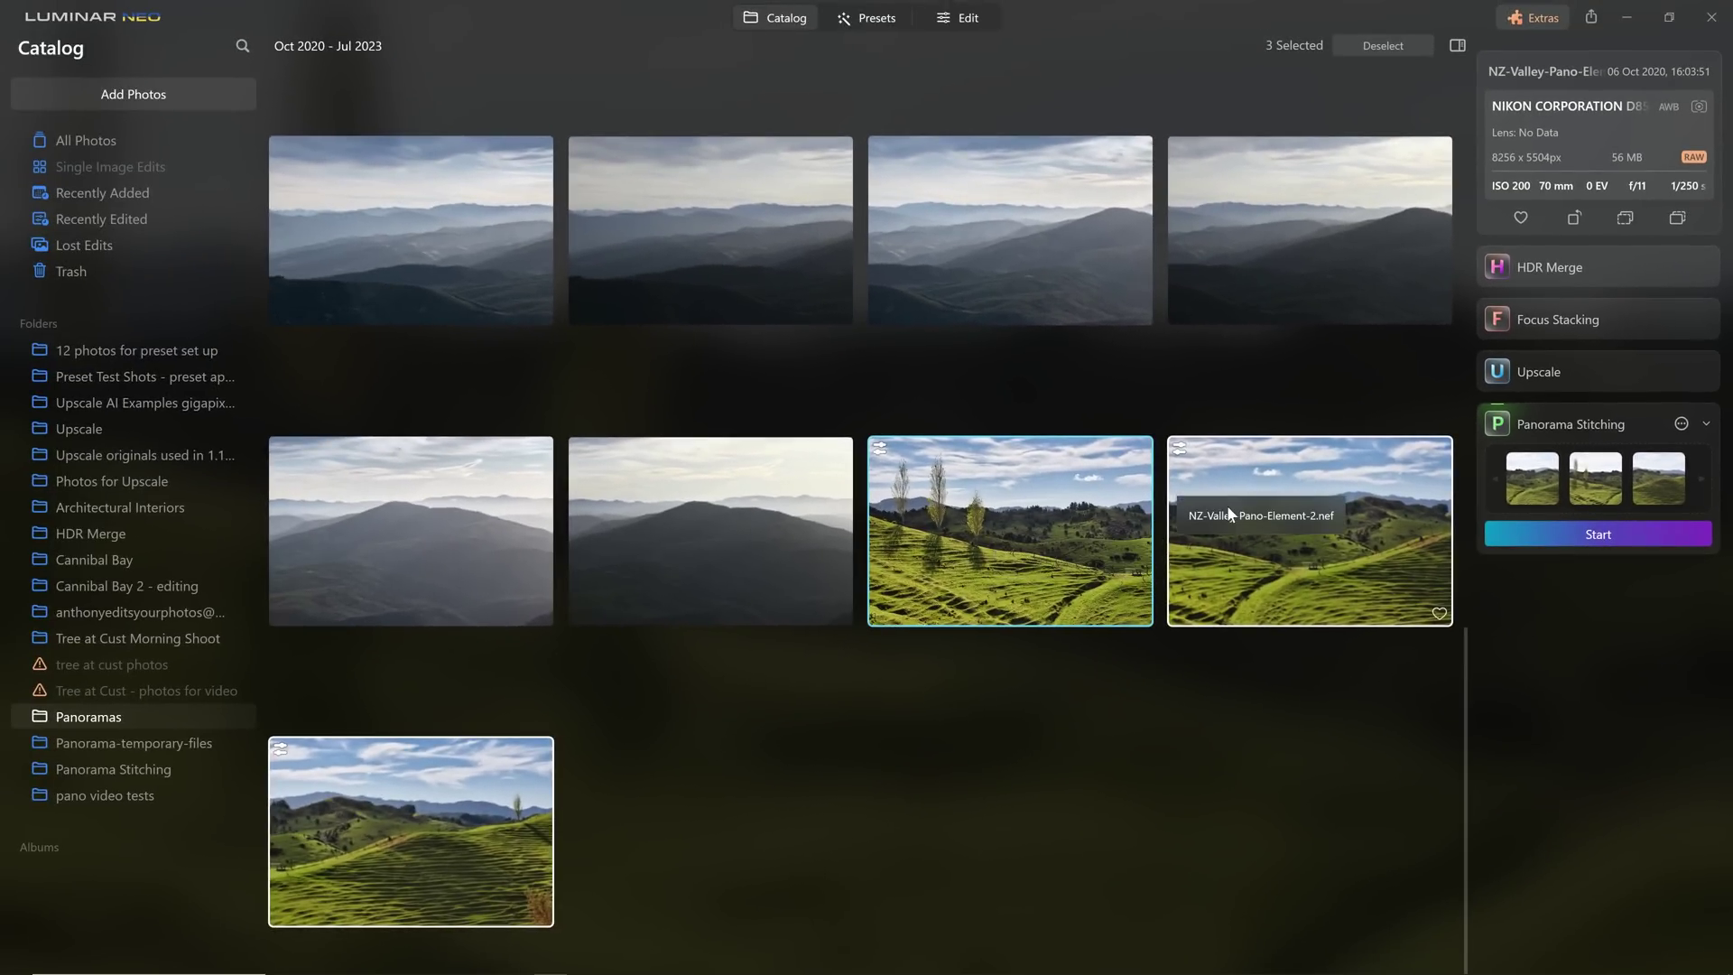
Set up an export of the three edited valley photos as TIFF in the Adobe RGB color space
{"action": "right_click", "coordinate": [987, 488]}
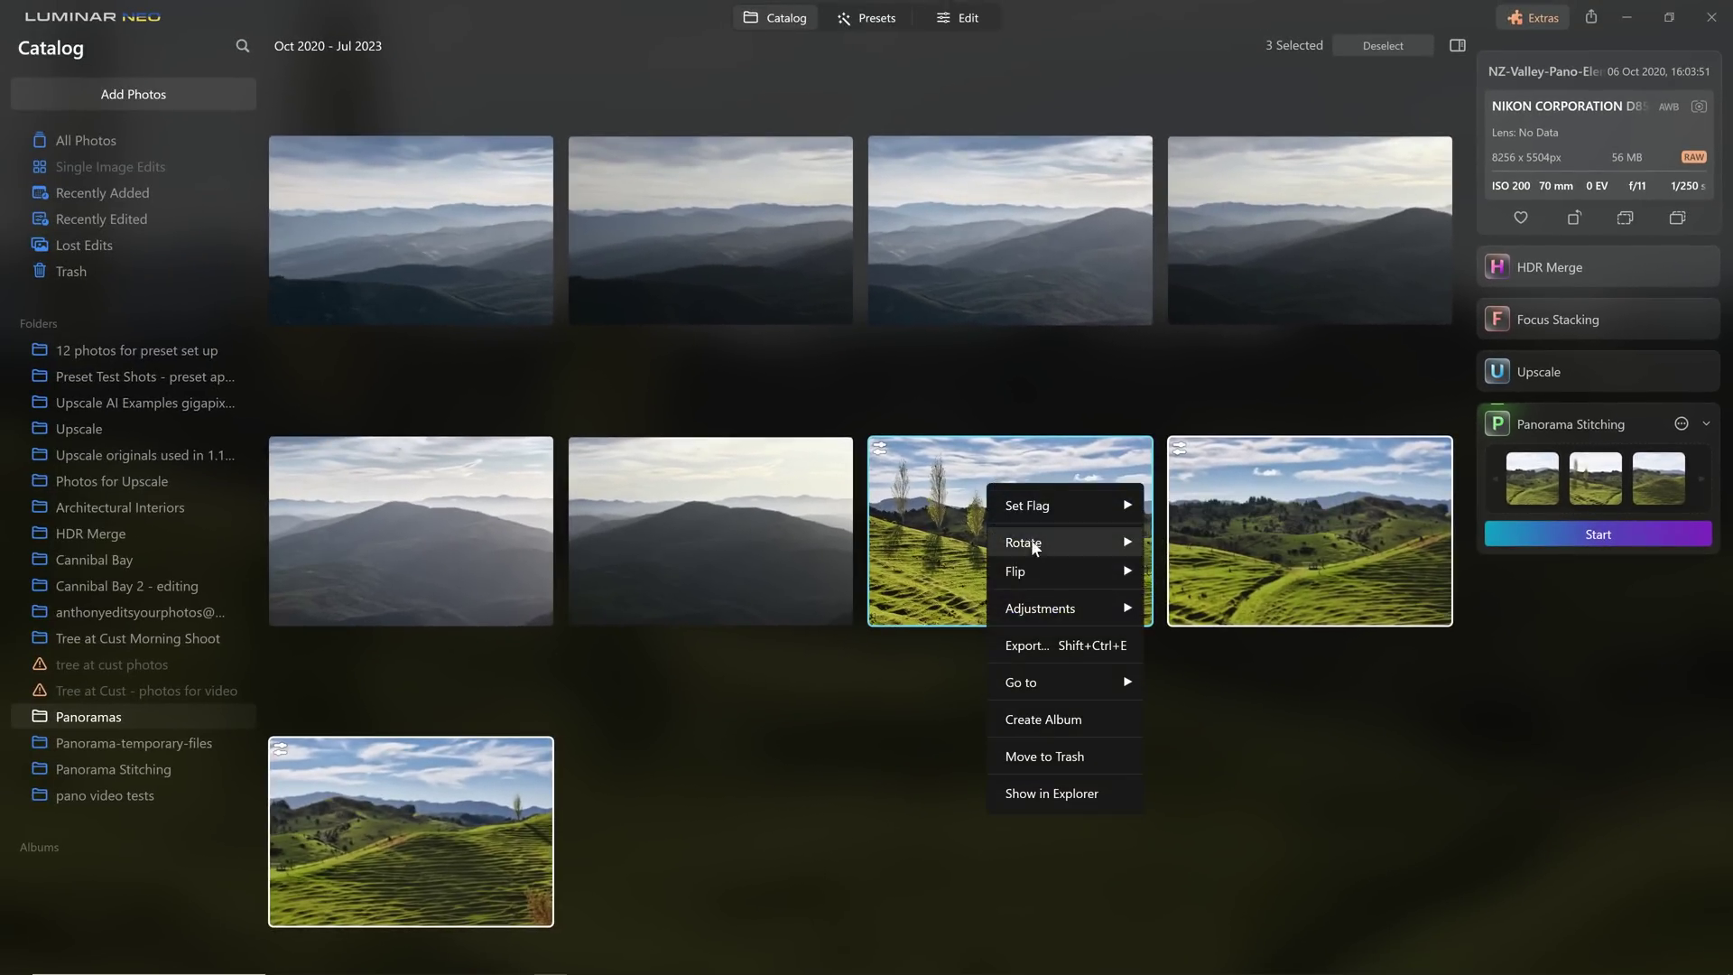
{"action": "left_click", "coordinate": [1088, 646]}
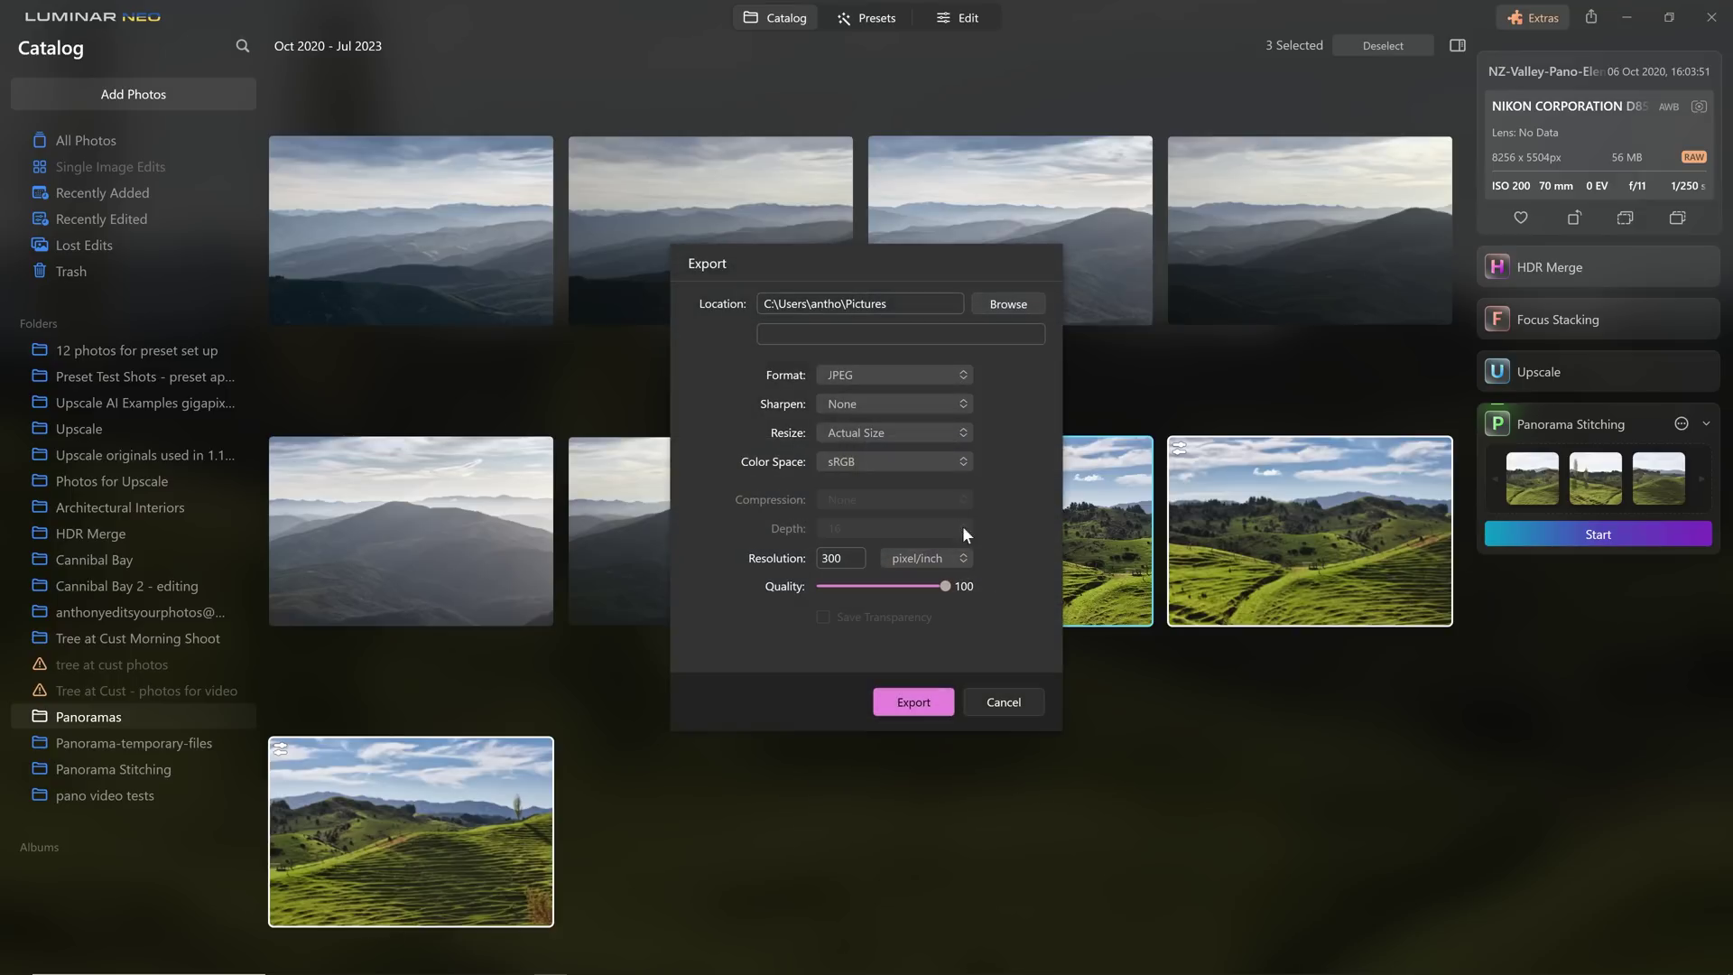
{"action": "left_click", "coordinate": [890, 375]}
{"action": "left_click", "coordinate": [861, 375]}
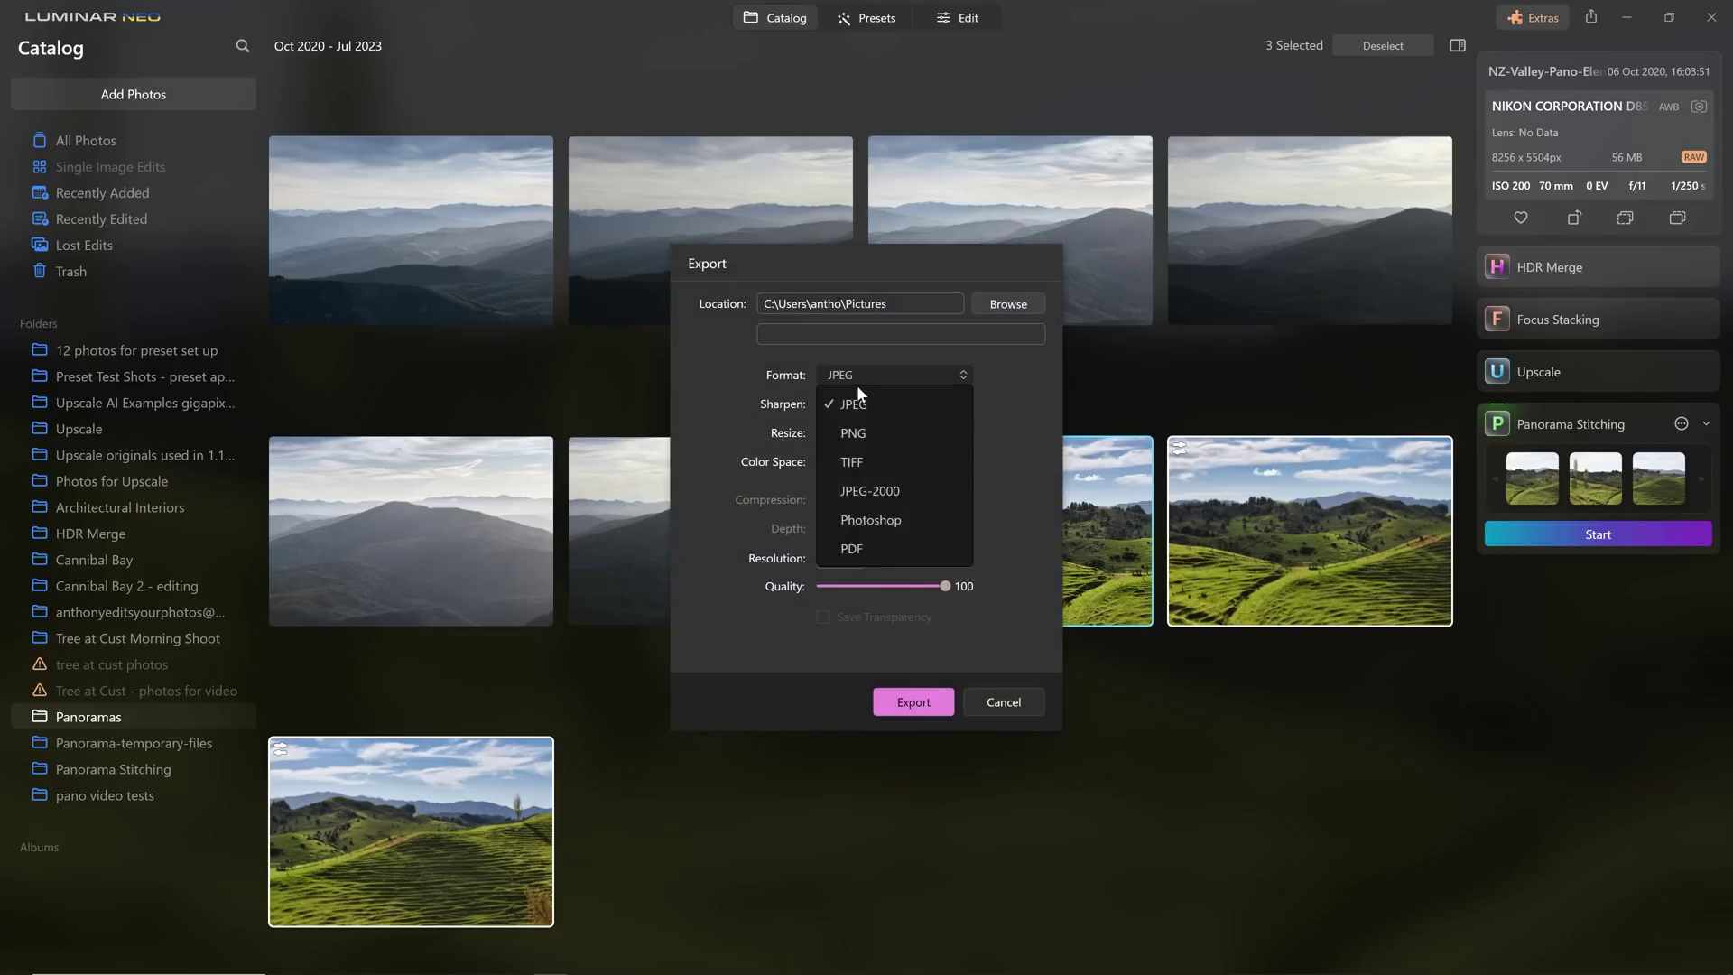
{"action": "left_click", "coordinate": [870, 461]}
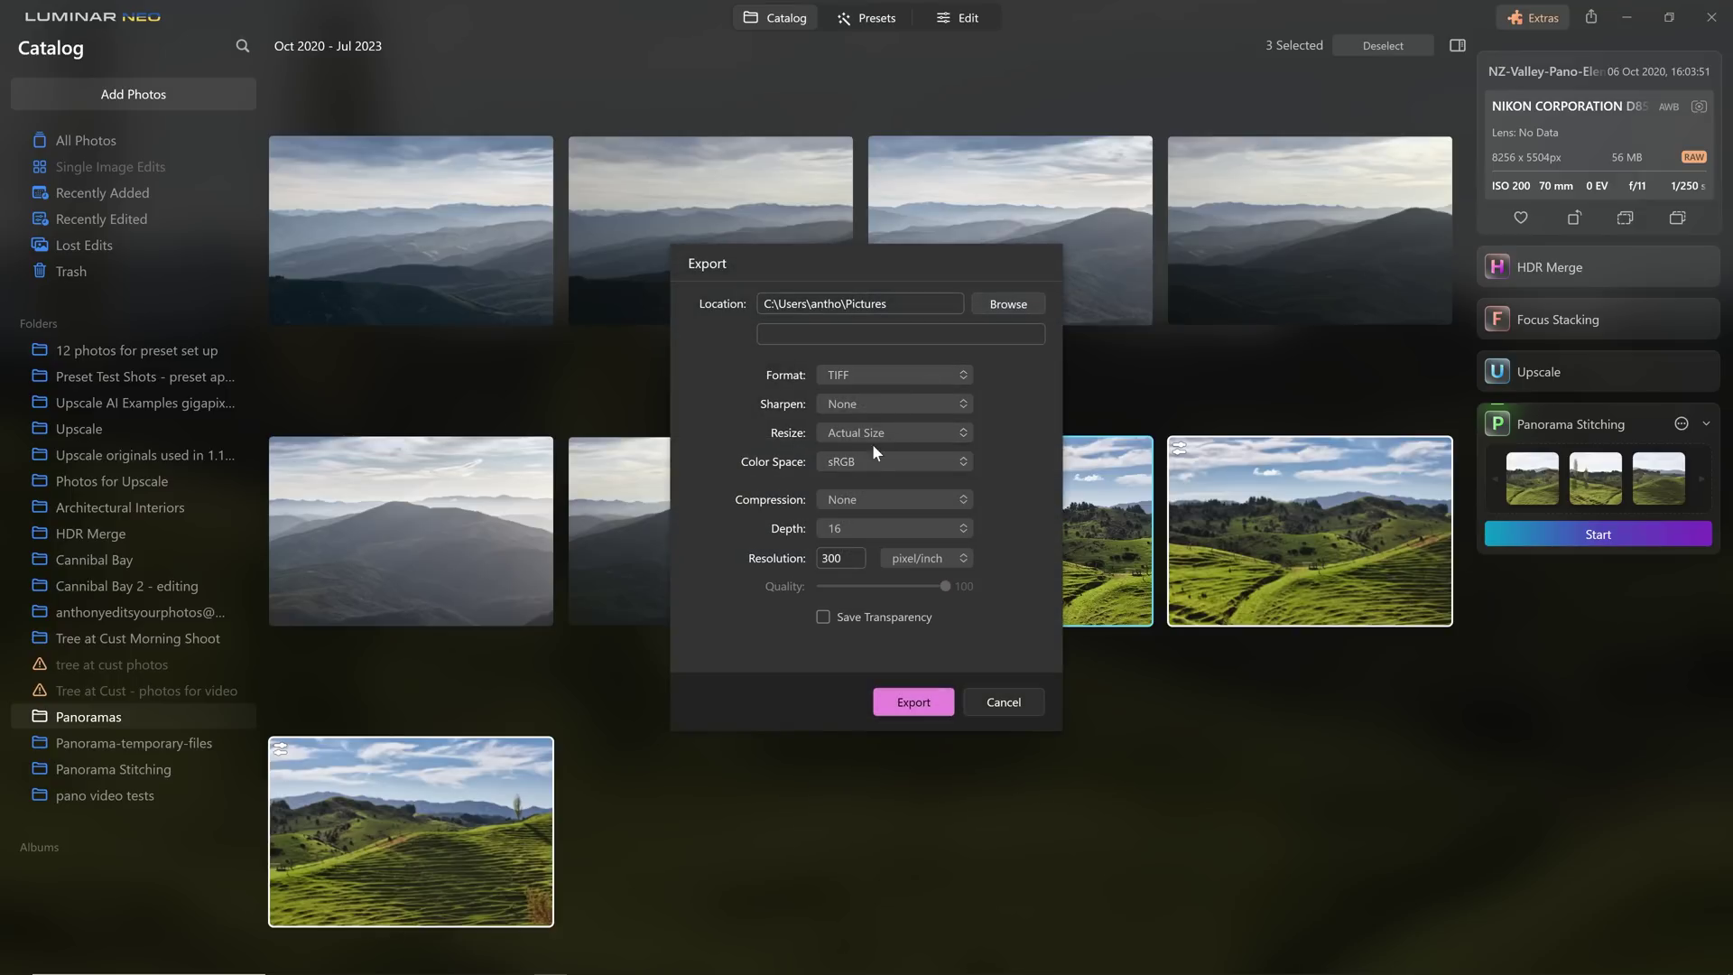
{"action": "left_click", "coordinate": [857, 461]}
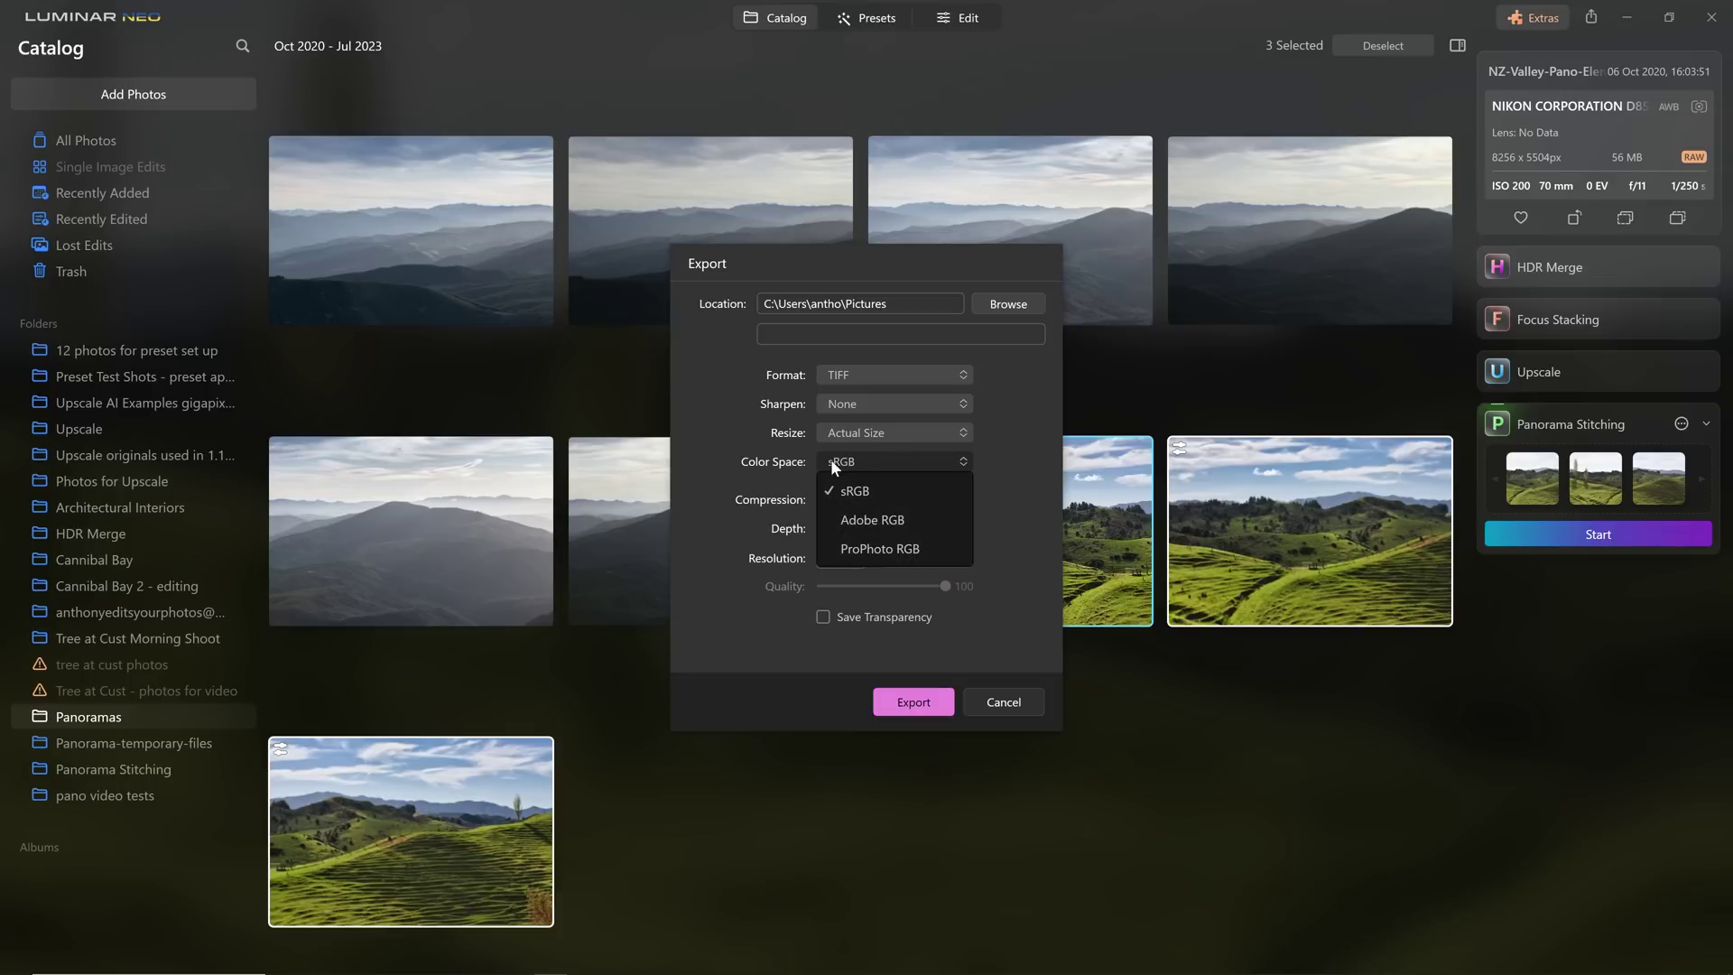
{"action": "left_click", "coordinate": [883, 518]}
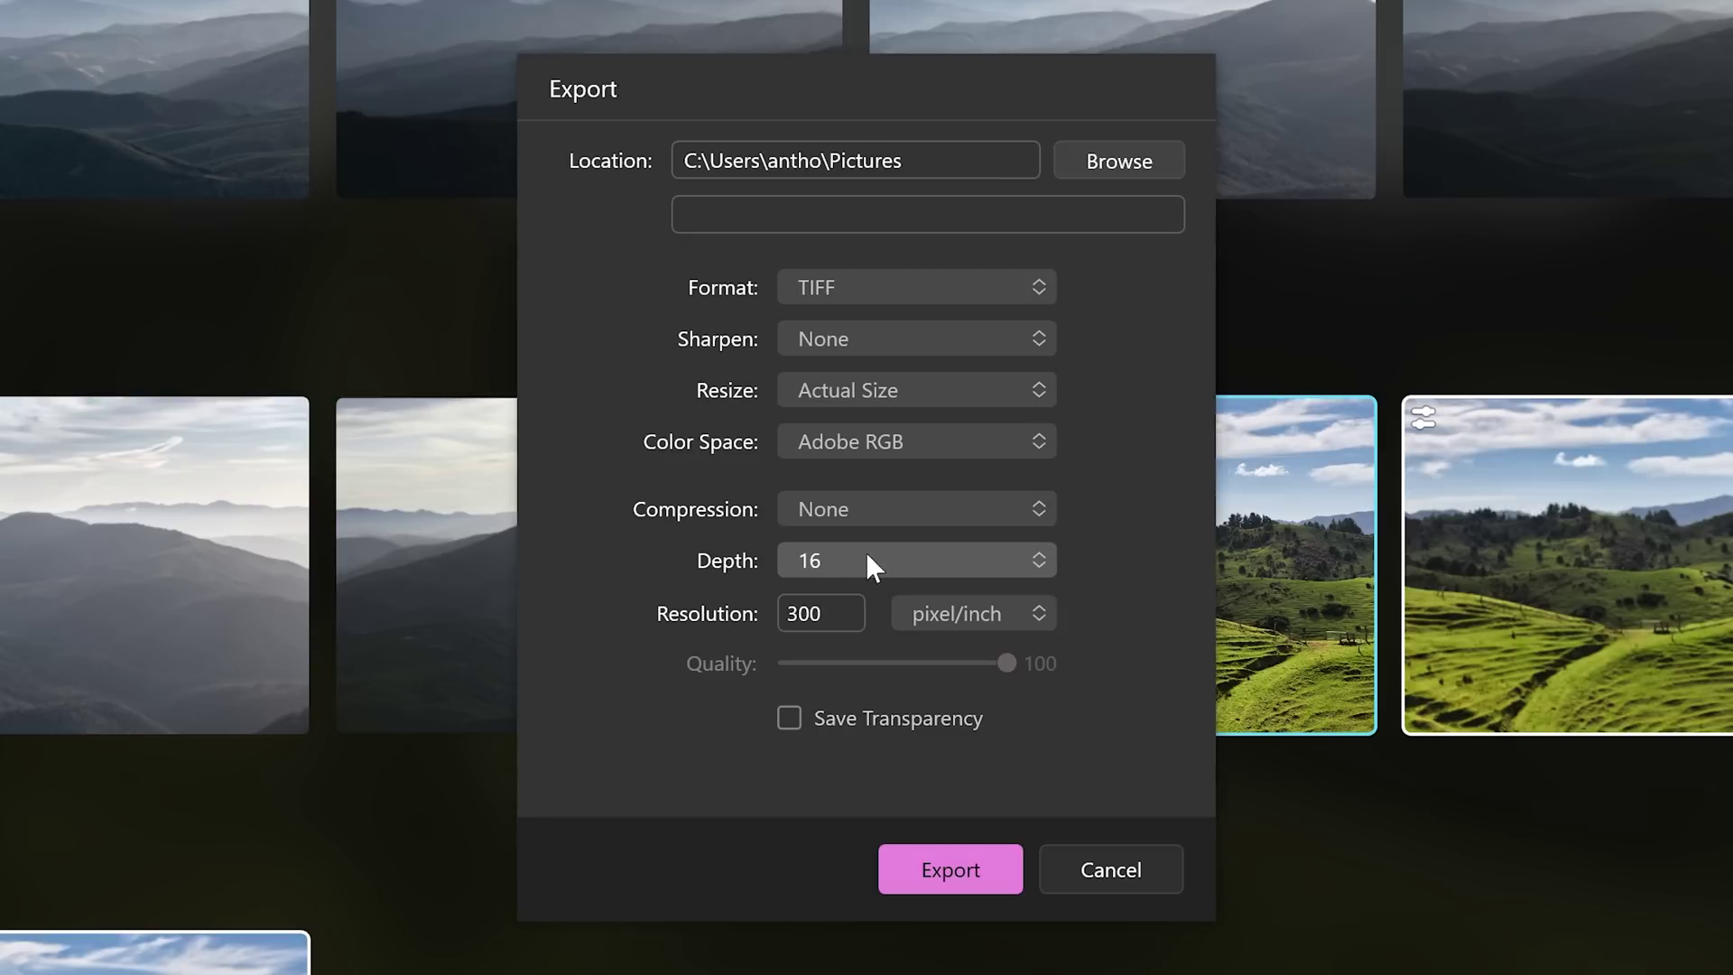
Keep the export depth at 16 and export the photos to the Panorama-temporary-files folder
{"action": "left_click", "coordinate": [866, 556]}
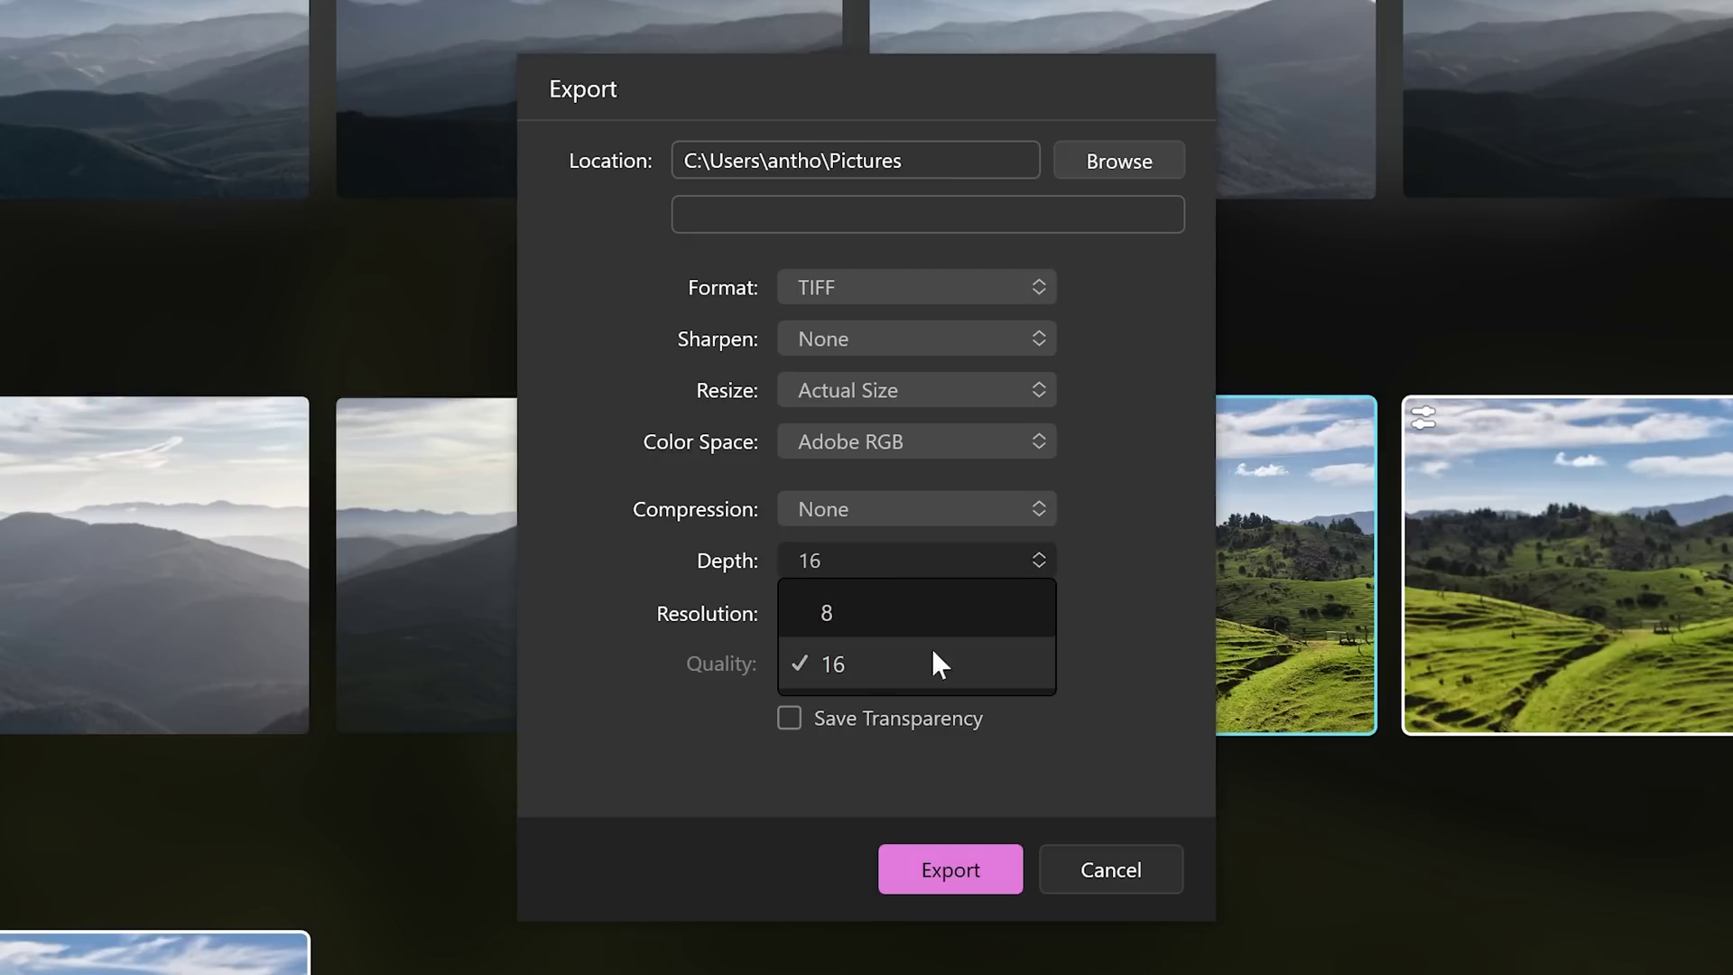
{"action": "left_click", "coordinate": [852, 673]}
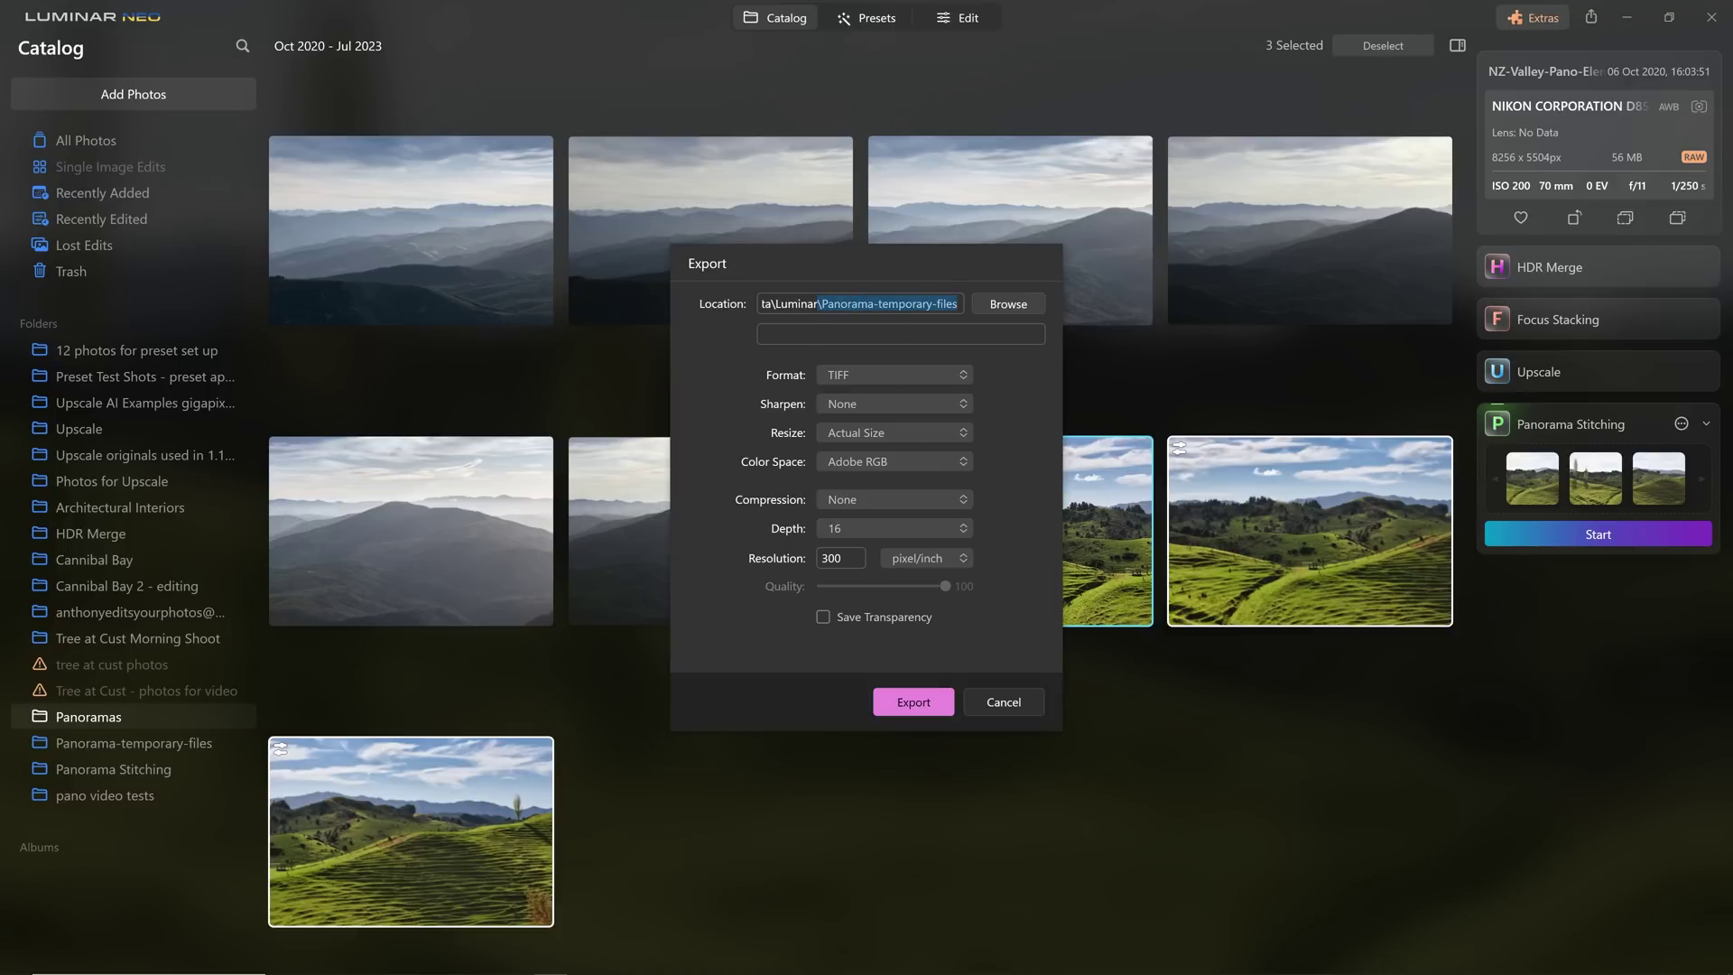
{"action": "left_click", "coordinate": [856, 302]}
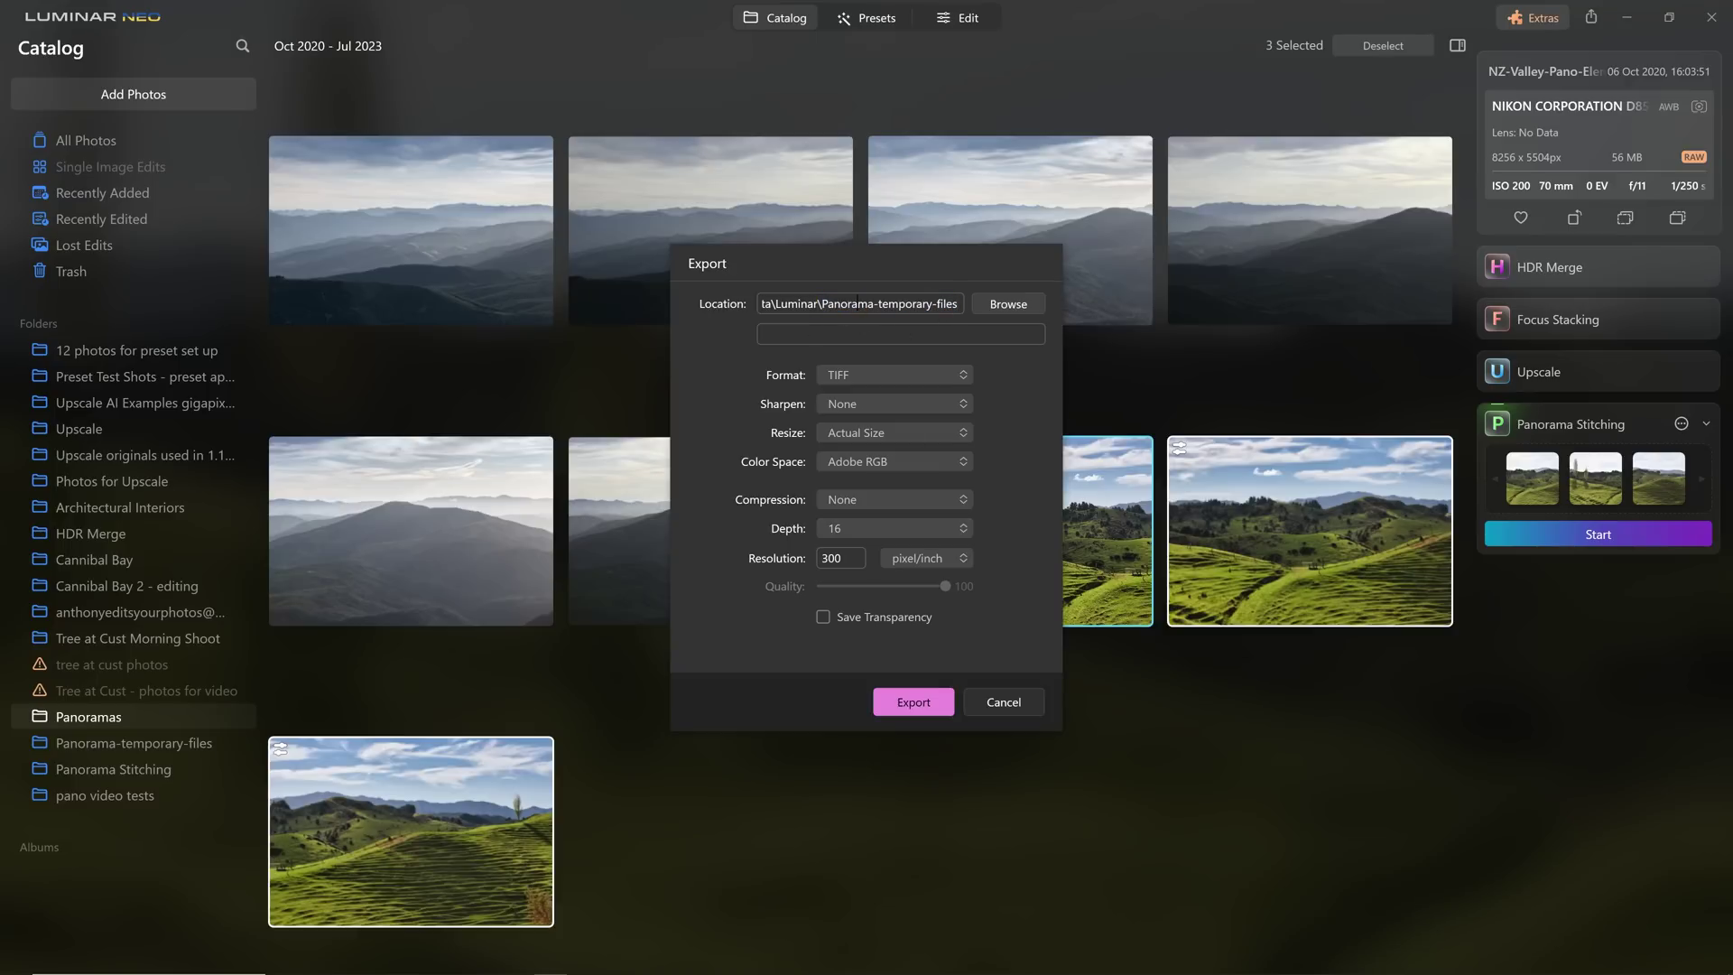
{"action": "left_click", "coordinate": [923, 711]}
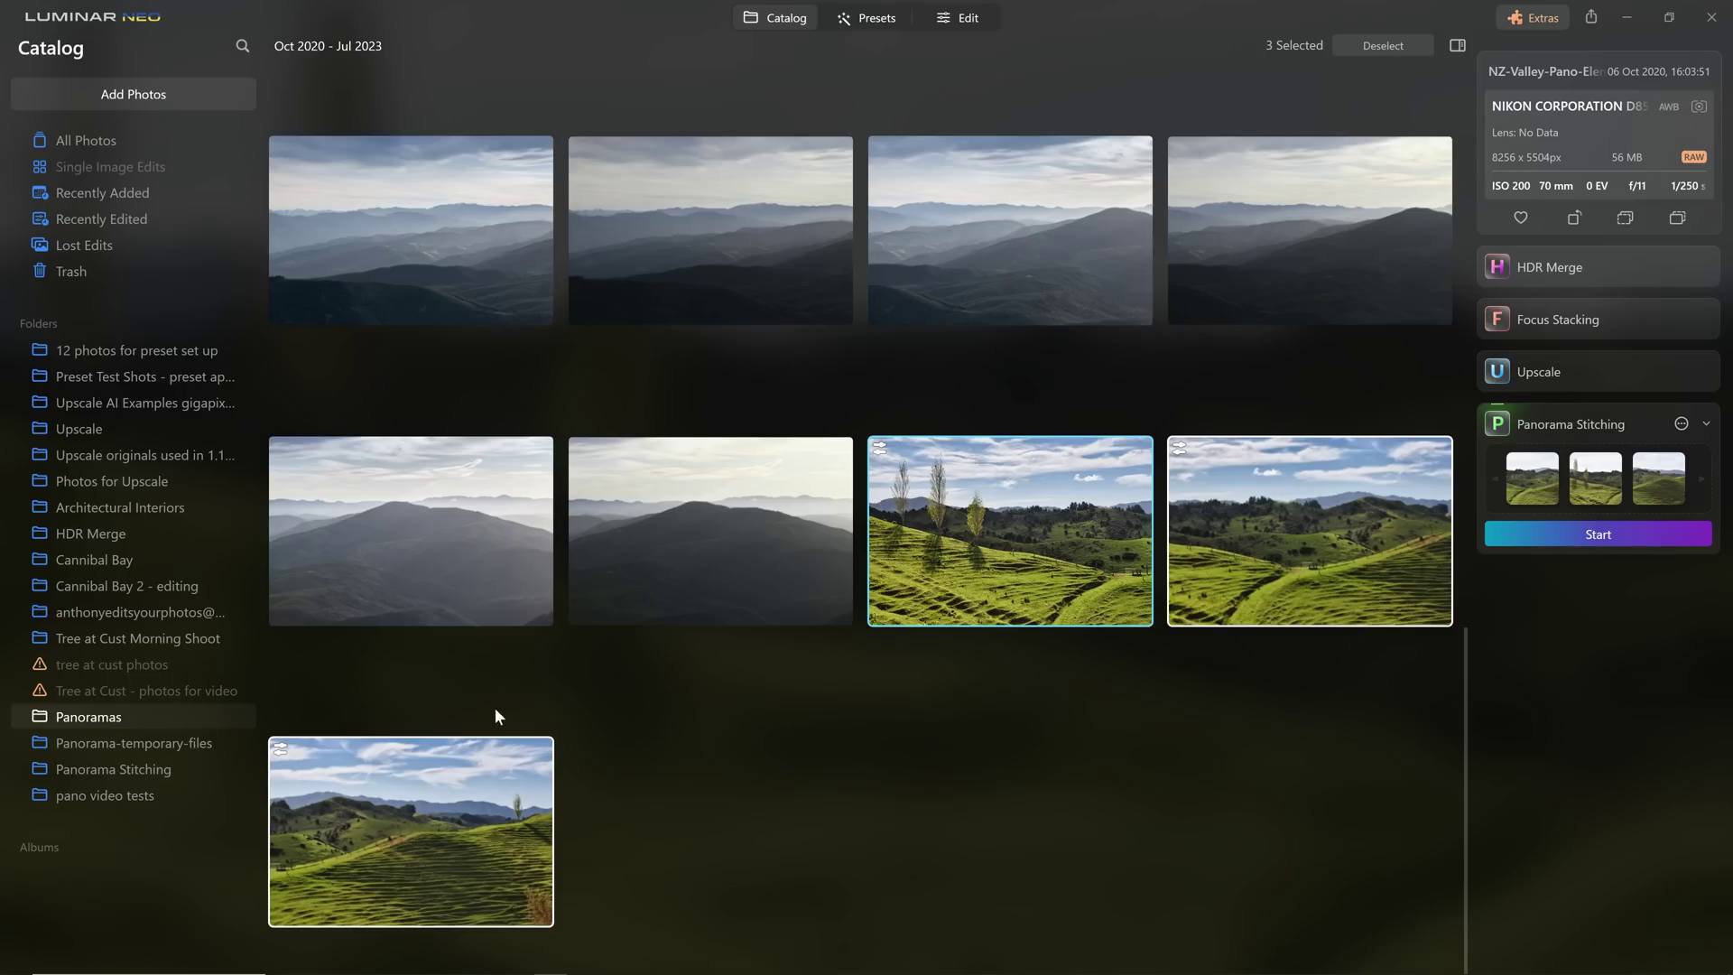
Select the three exported valley photos in the Panorama-temporary-files folder and clear the raw photos from Panorama Stitching
{"action": "left_click", "coordinate": [157, 743]}
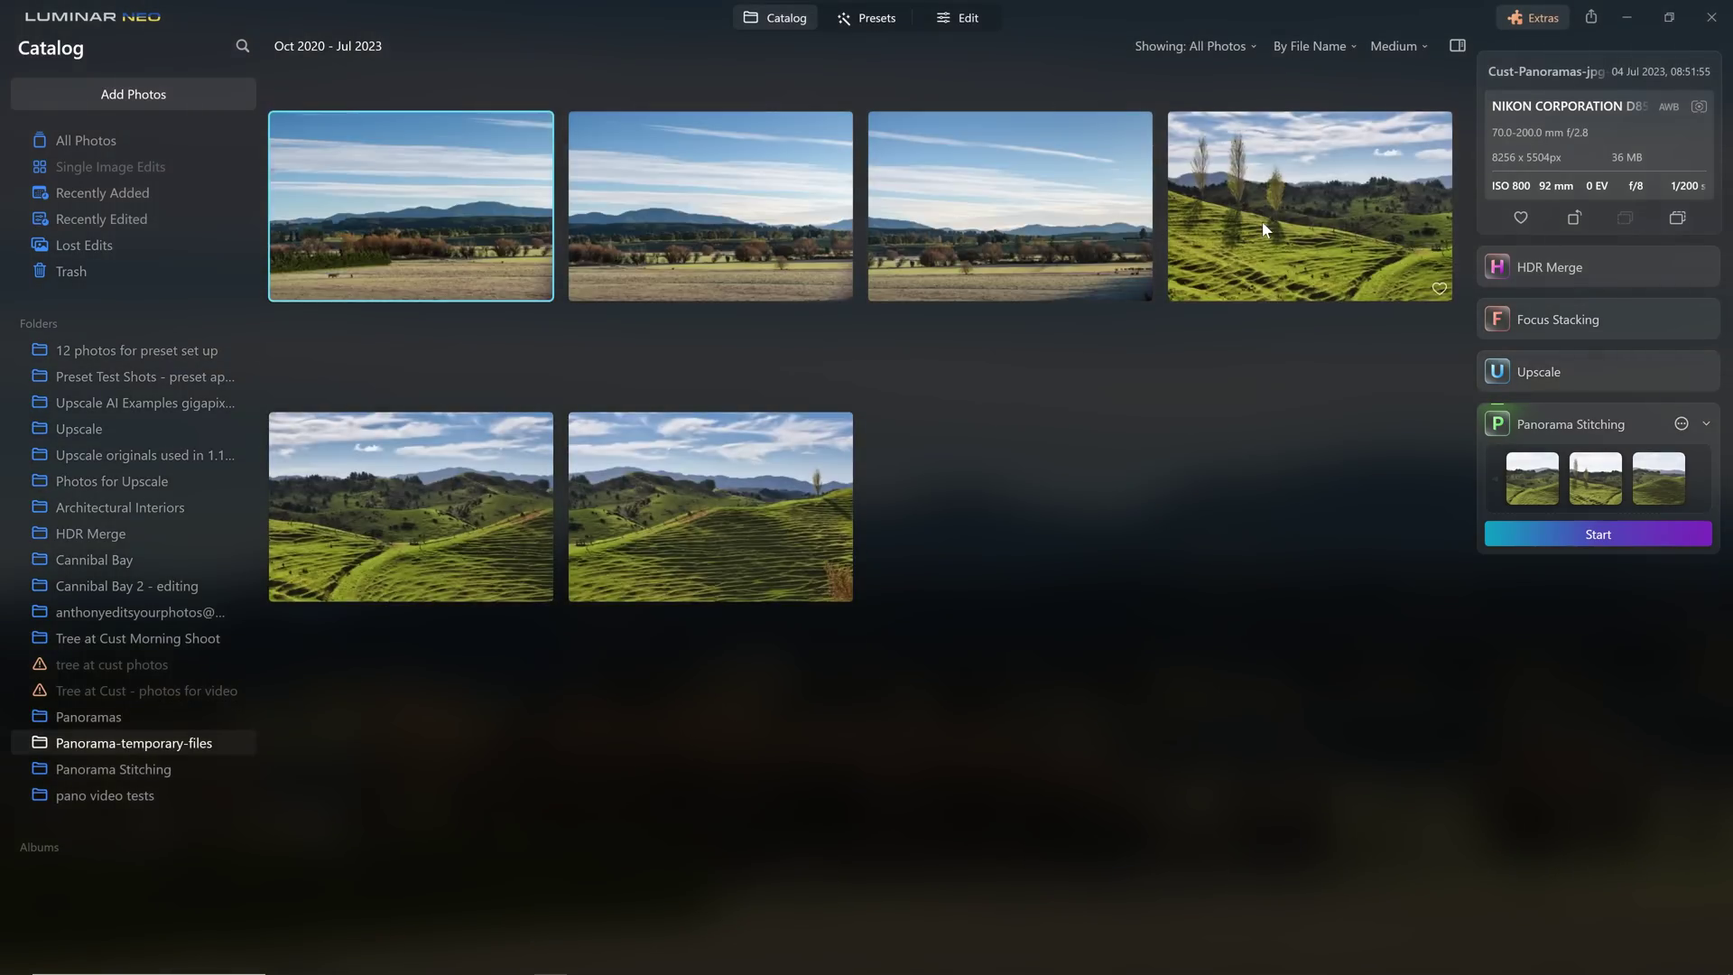
{"action": "left_click", "coordinate": [1287, 218]}
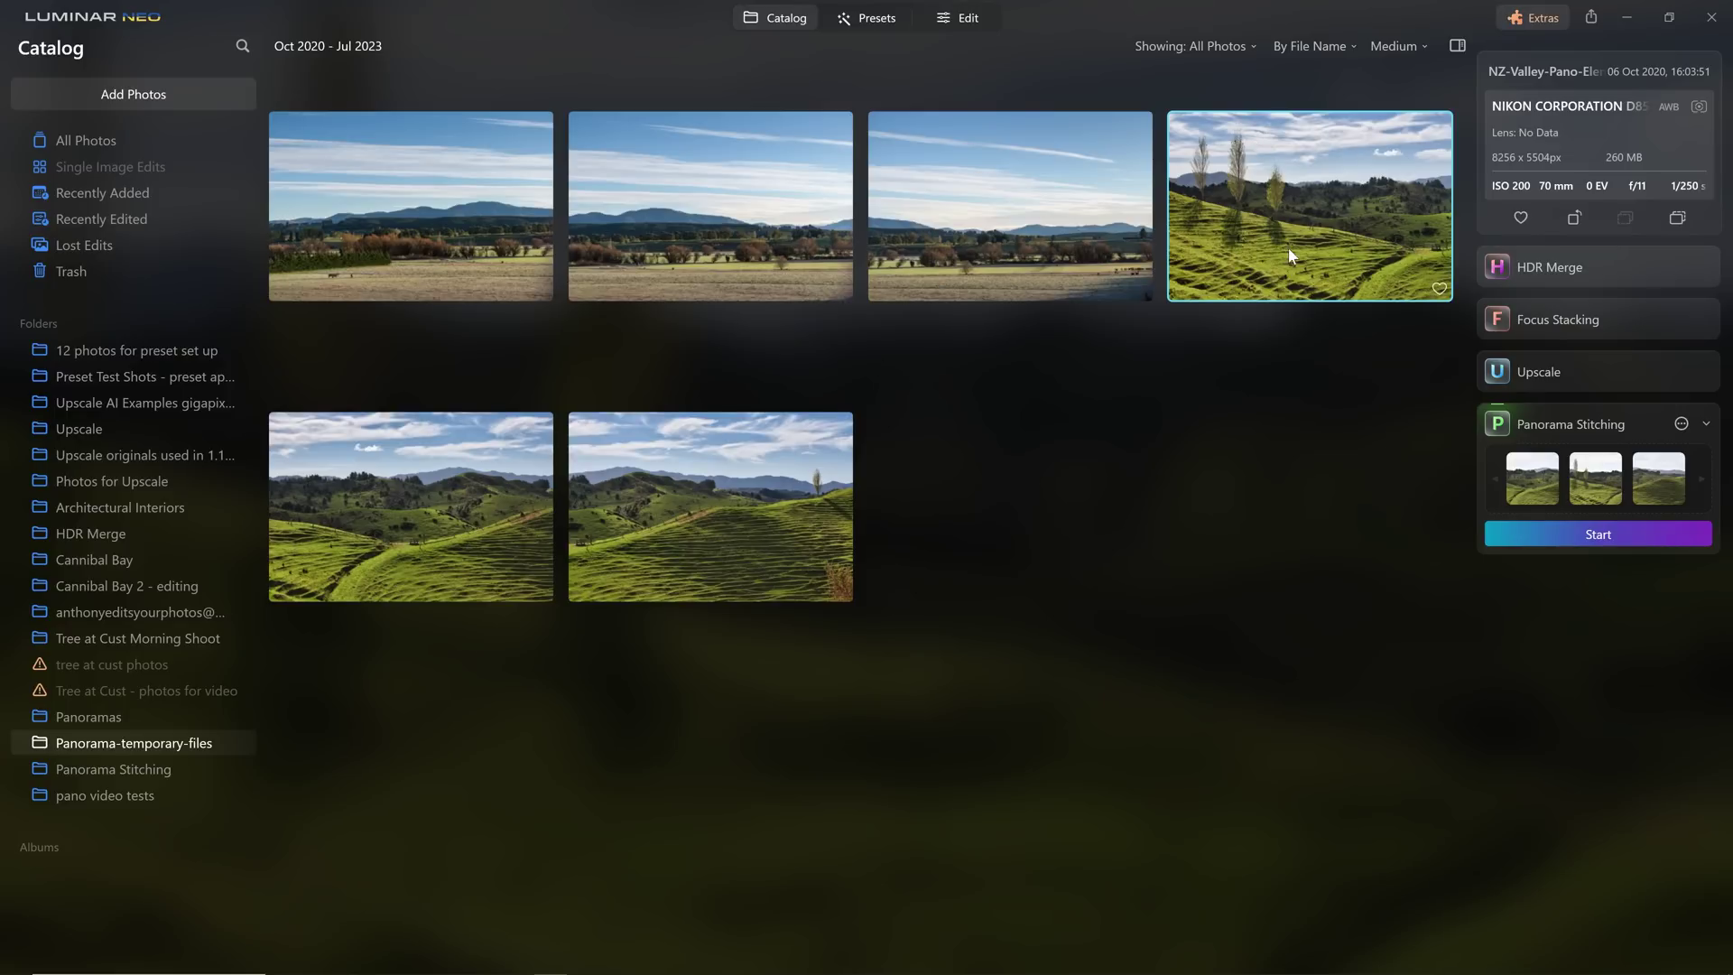
{"action": "left_click", "coordinate": [823, 480], "text": "shift"}
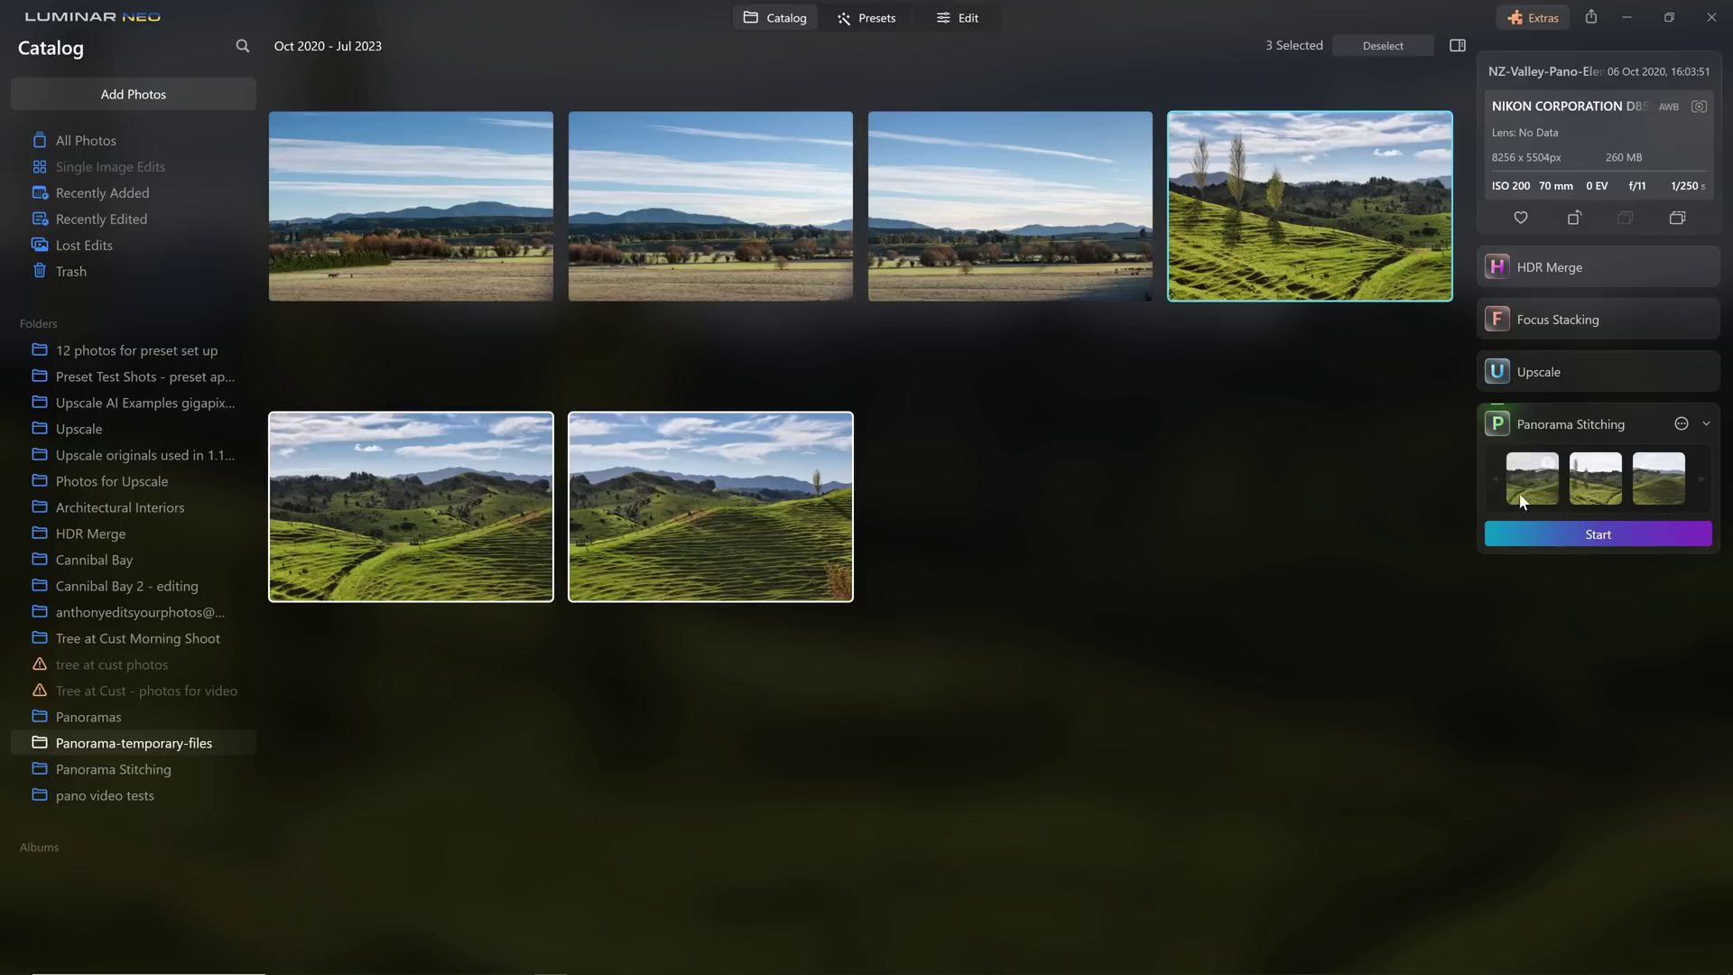
{"action": "left_click", "coordinate": [1547, 464]}
{"action": "left_click", "coordinate": [1548, 465]}
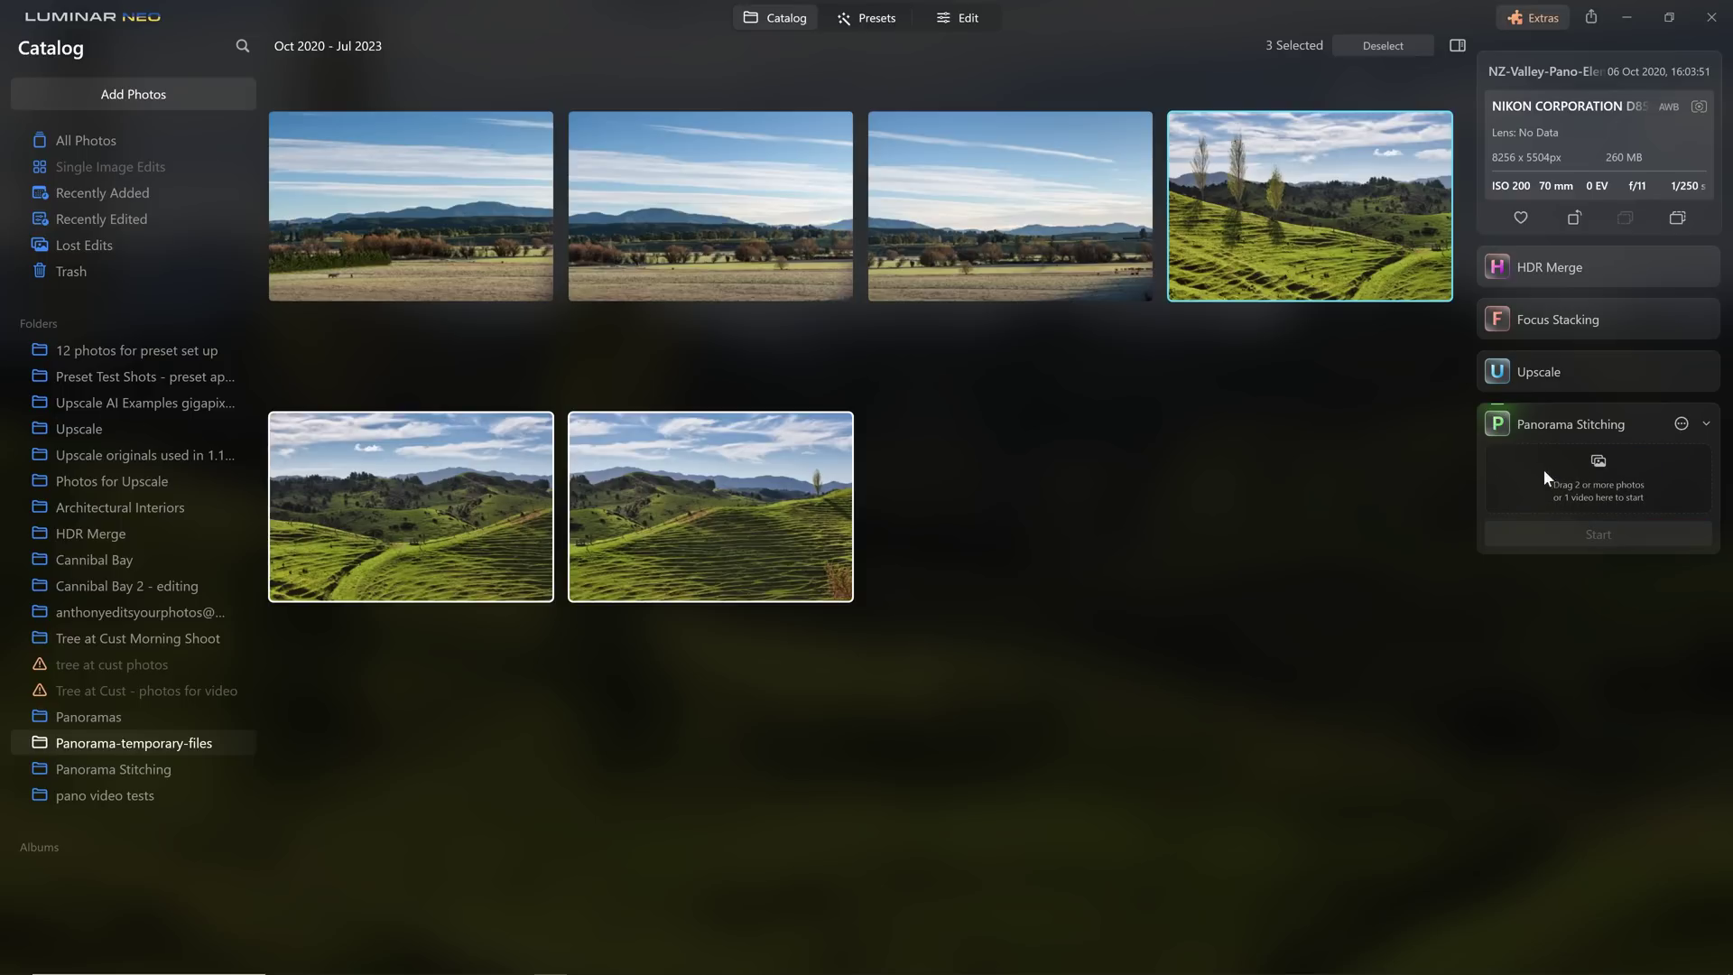
Load the three exported valley photos into Panorama Stitching, removing the third one and adding it again
{"action": "left_click_drag", "start_coordinate": [1250, 230], "coordinate": [1541, 495]}
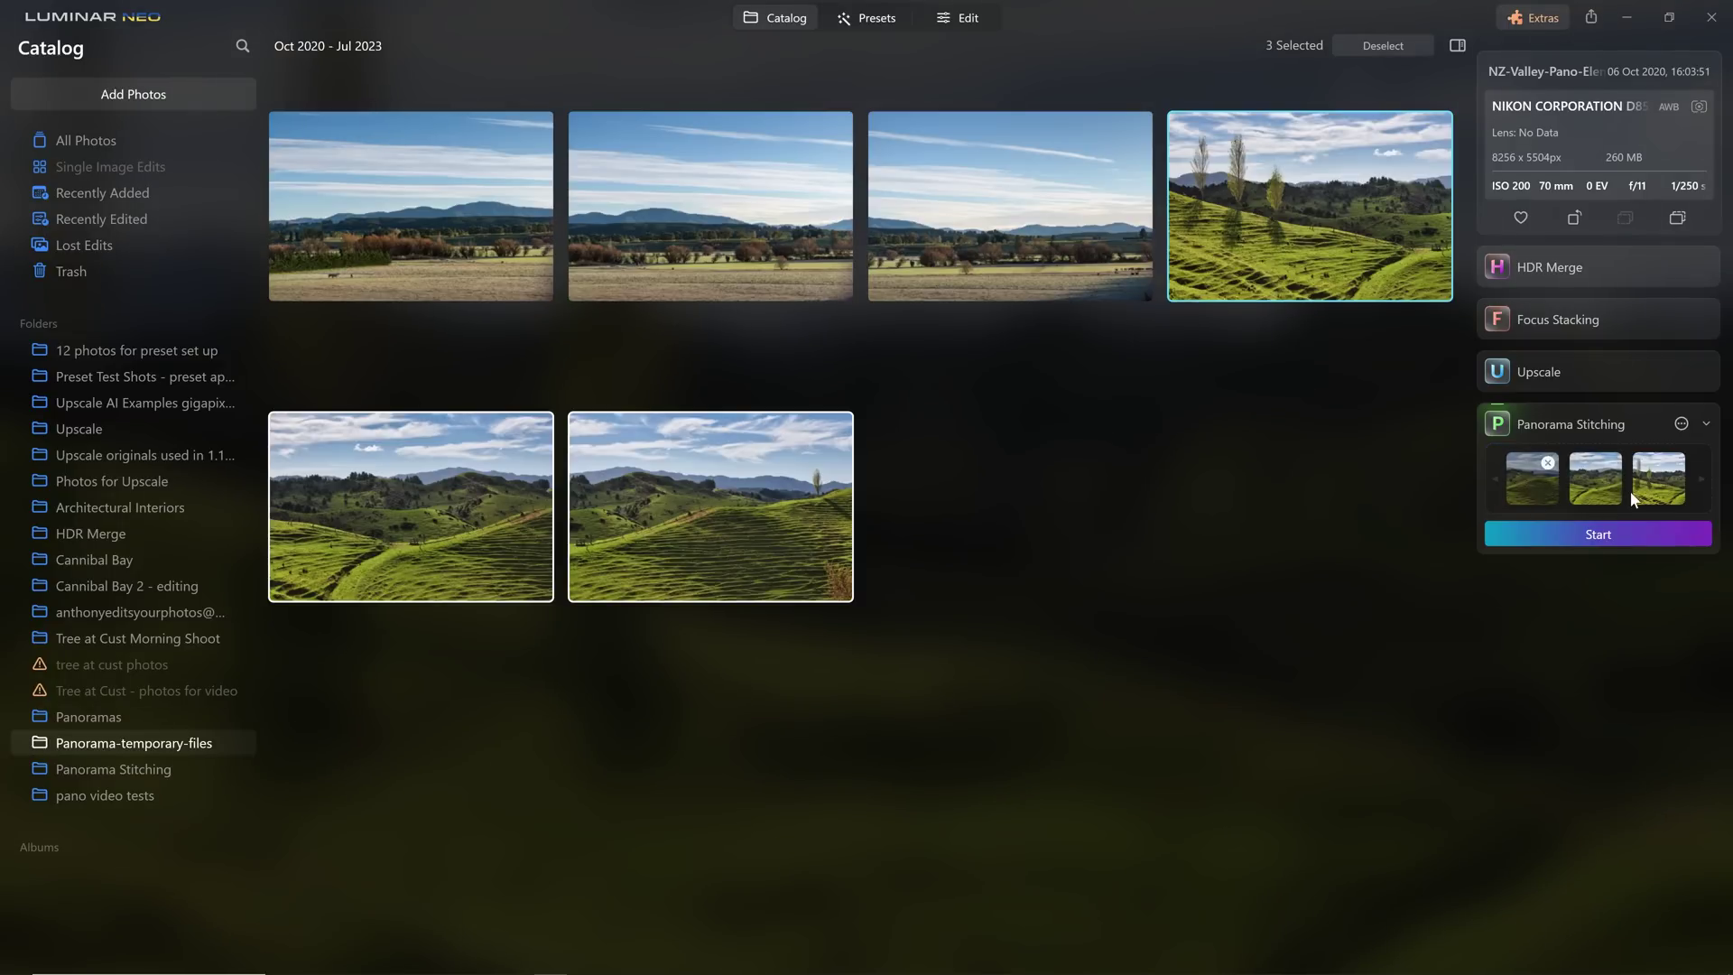
{"action": "left_click", "coordinate": [1674, 462]}
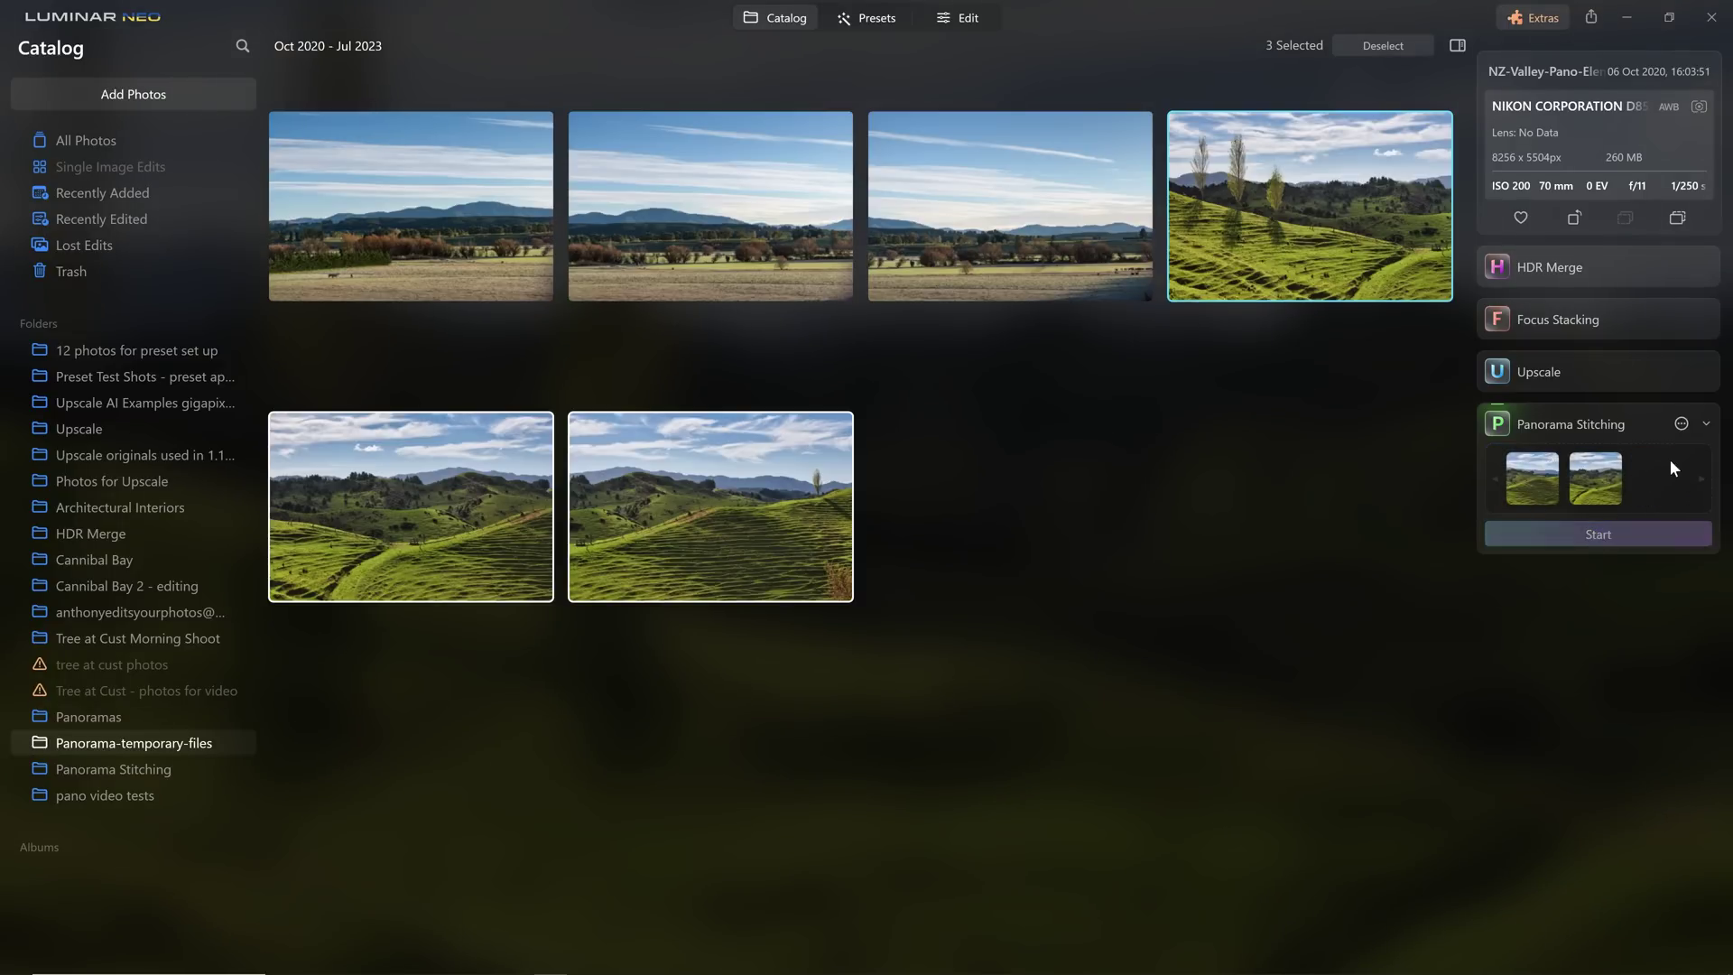
{"action": "left_click_drag", "start_coordinate": [1439, 220], "coordinate": [1633, 471]}
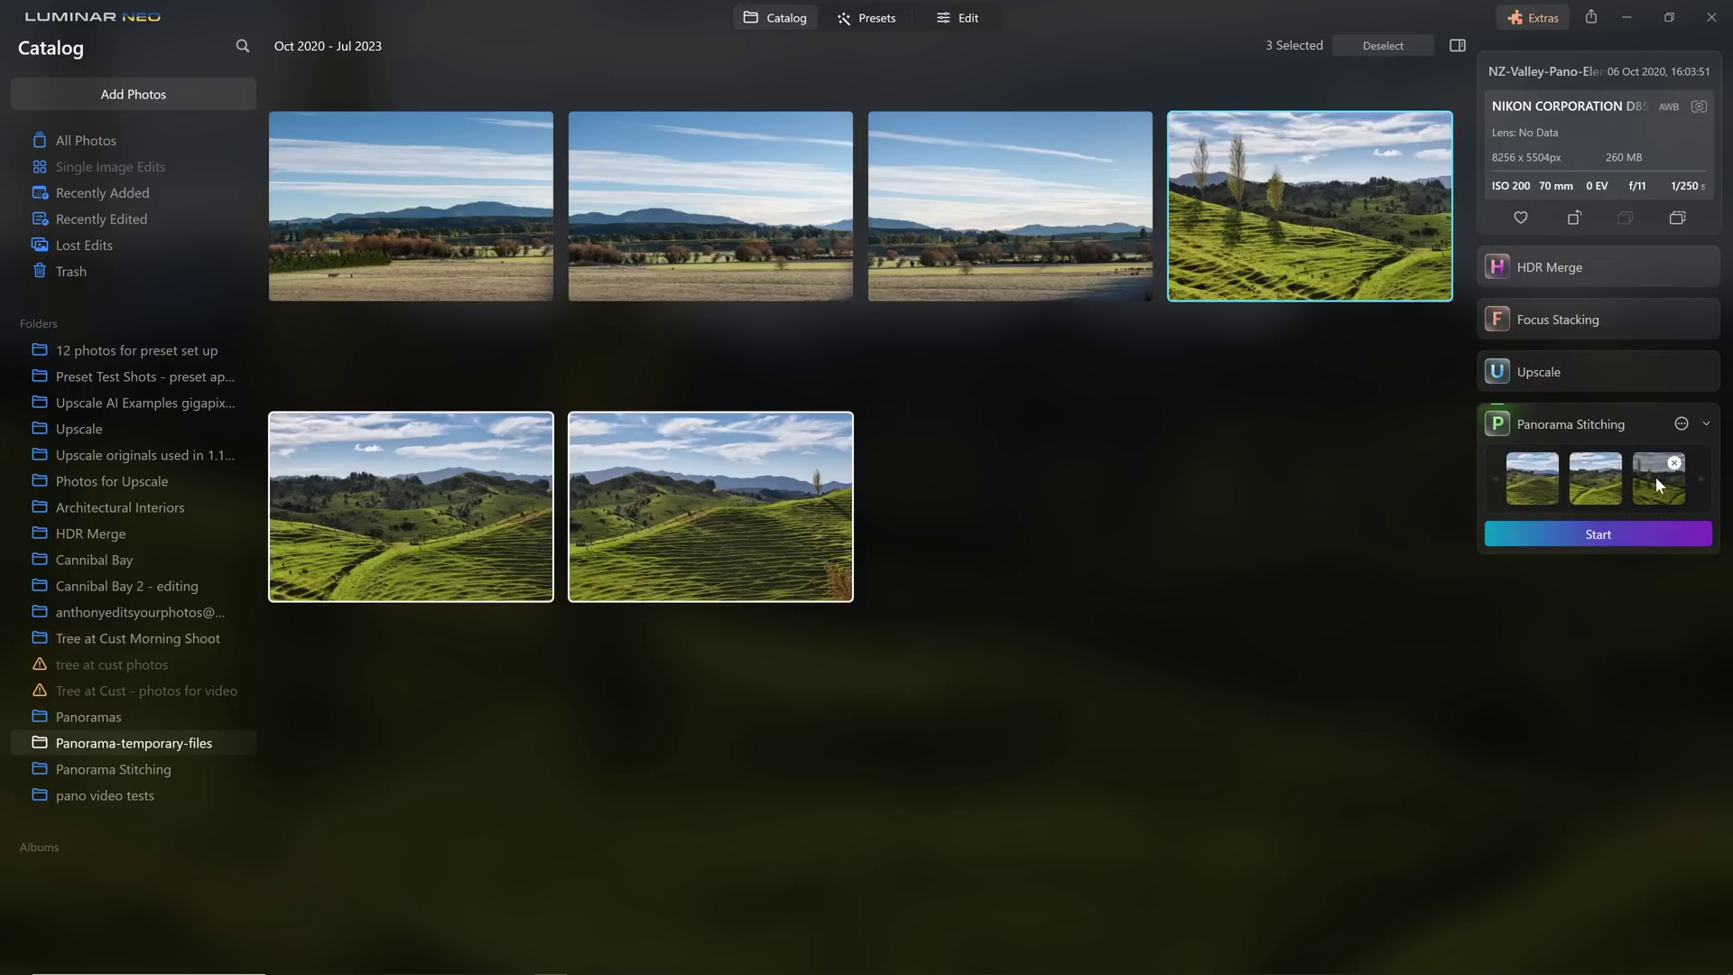
Stitch the exported valley photos with the Spherical projection and save the resulting panorama
{"action": "left_click", "coordinate": [1638, 531]}
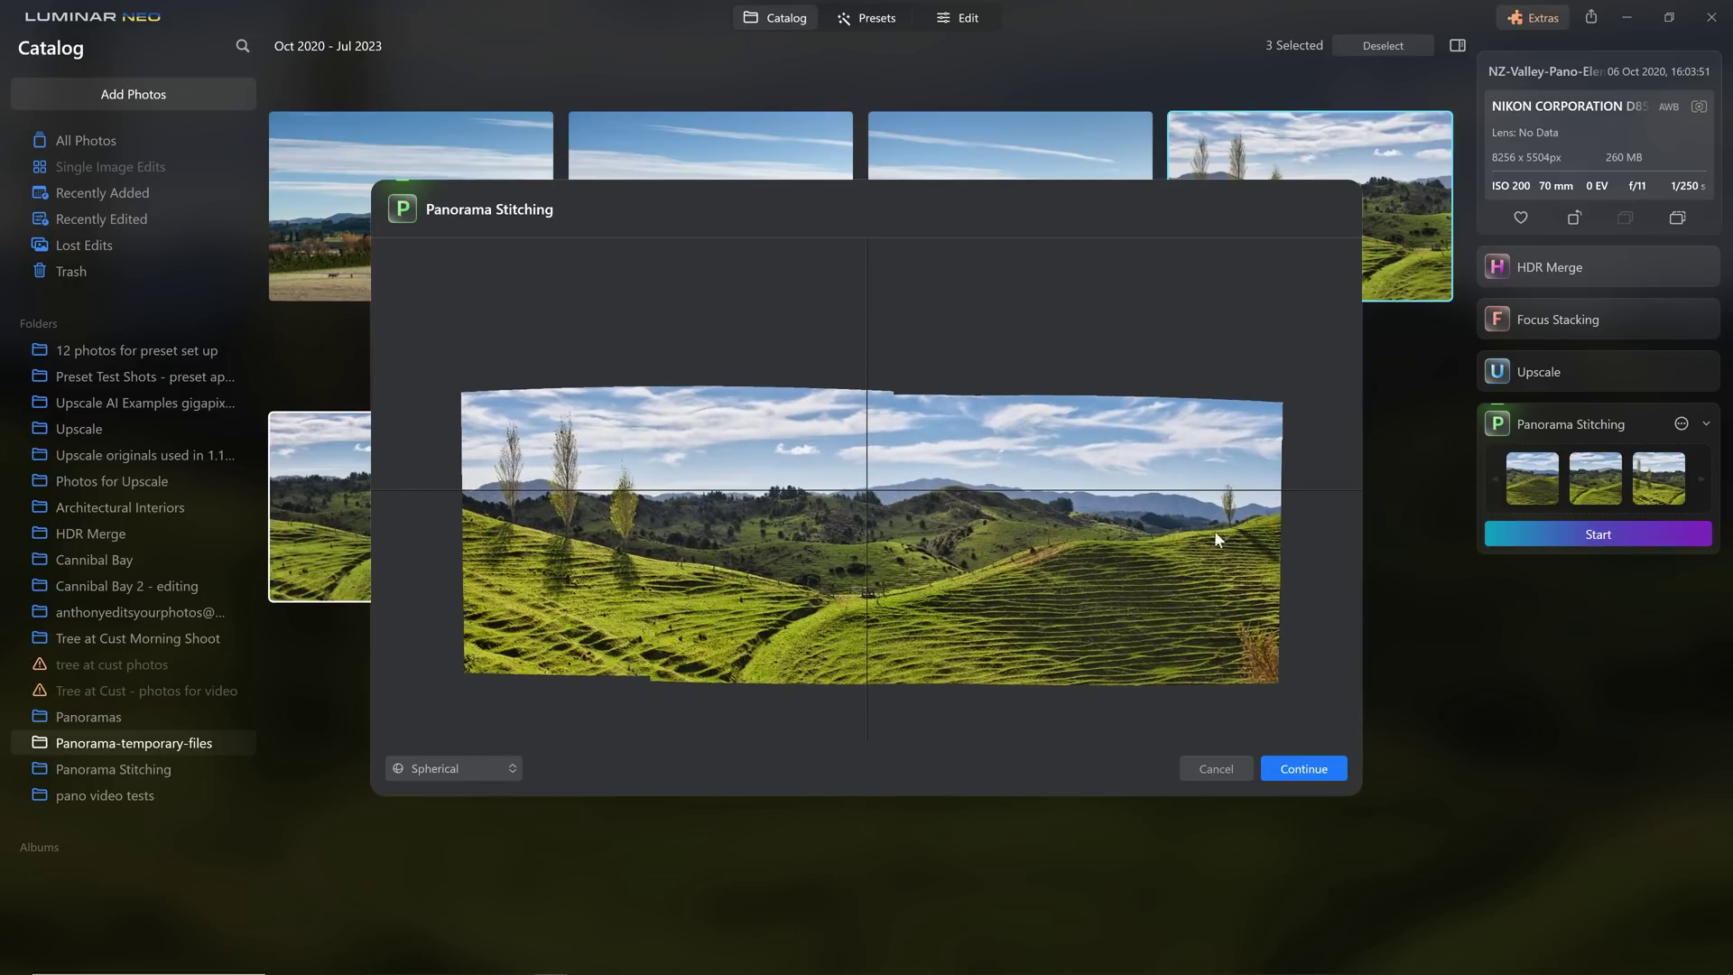
{"action": "left_click", "coordinate": [1312, 770]}
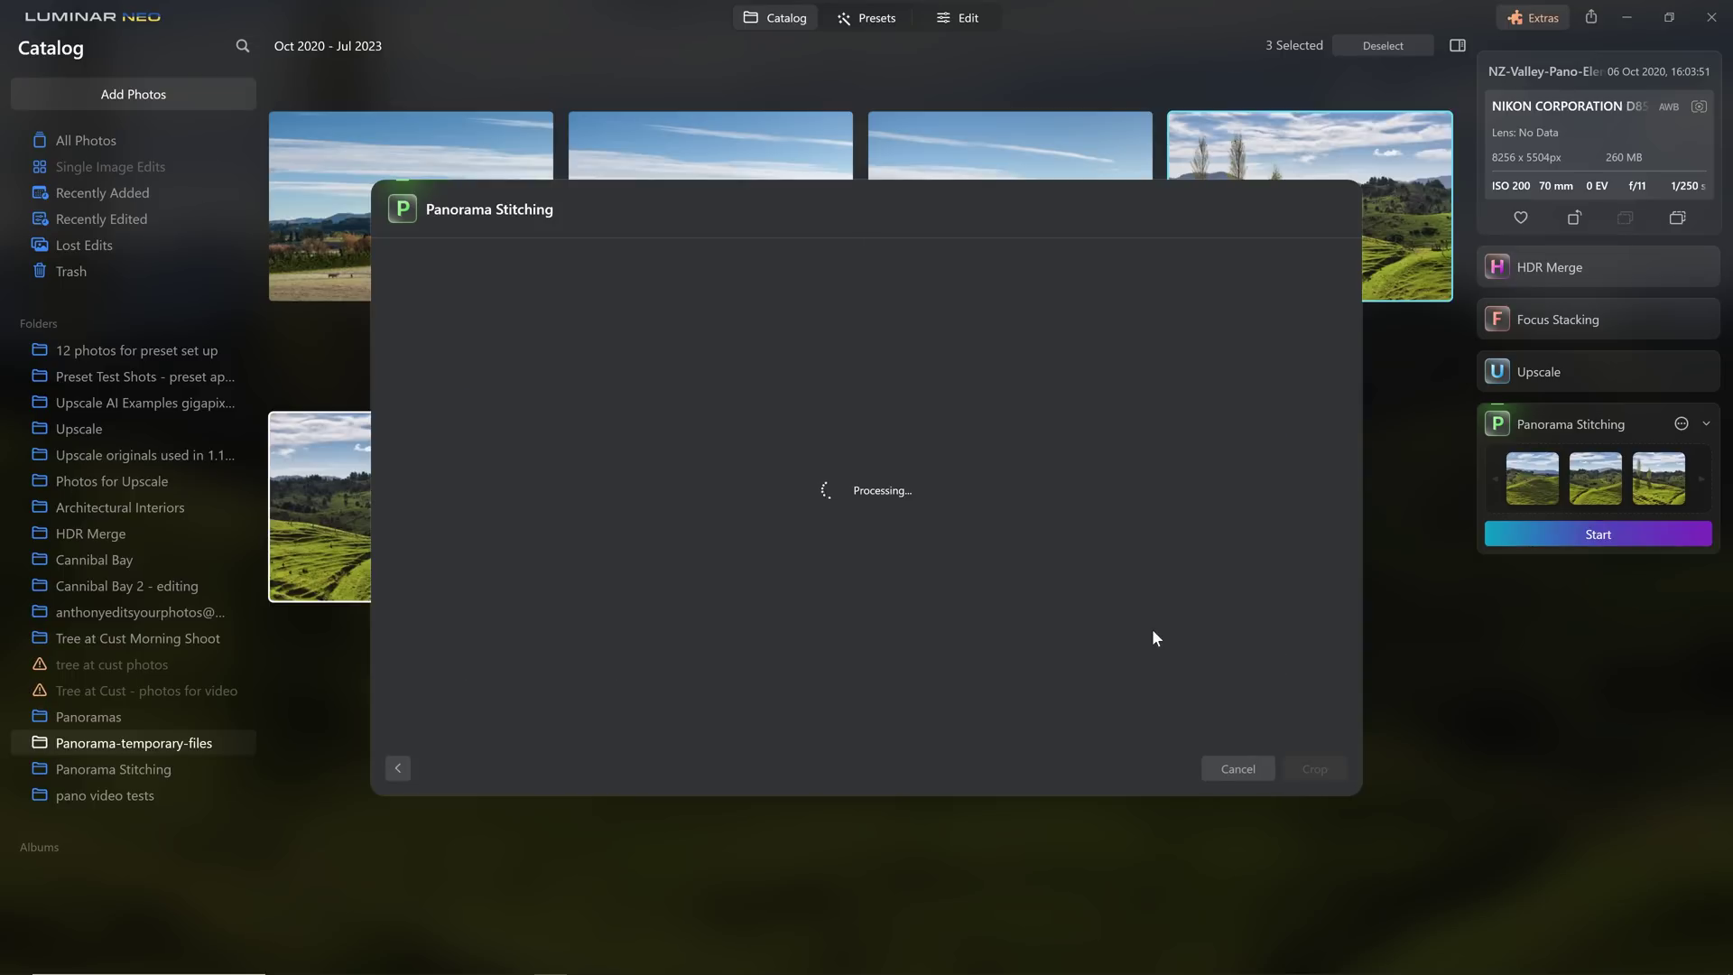
{"action": "left_click", "coordinate": [1291, 770]}
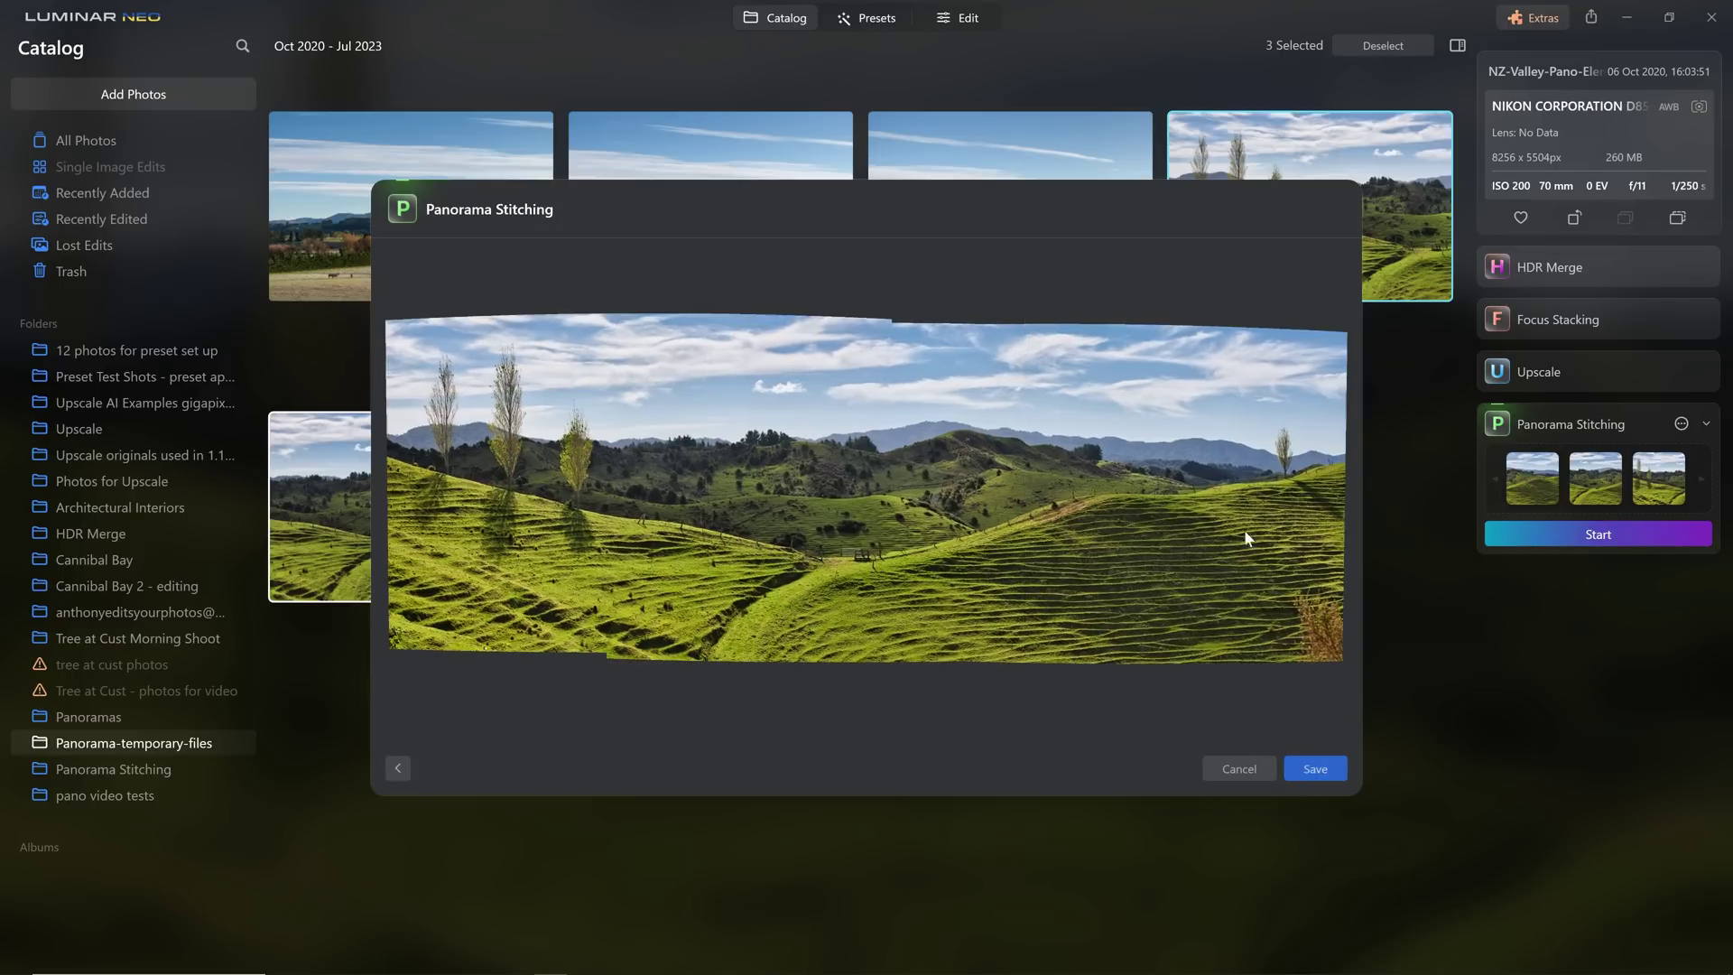
{"action": "left_click", "coordinate": [1338, 772]}
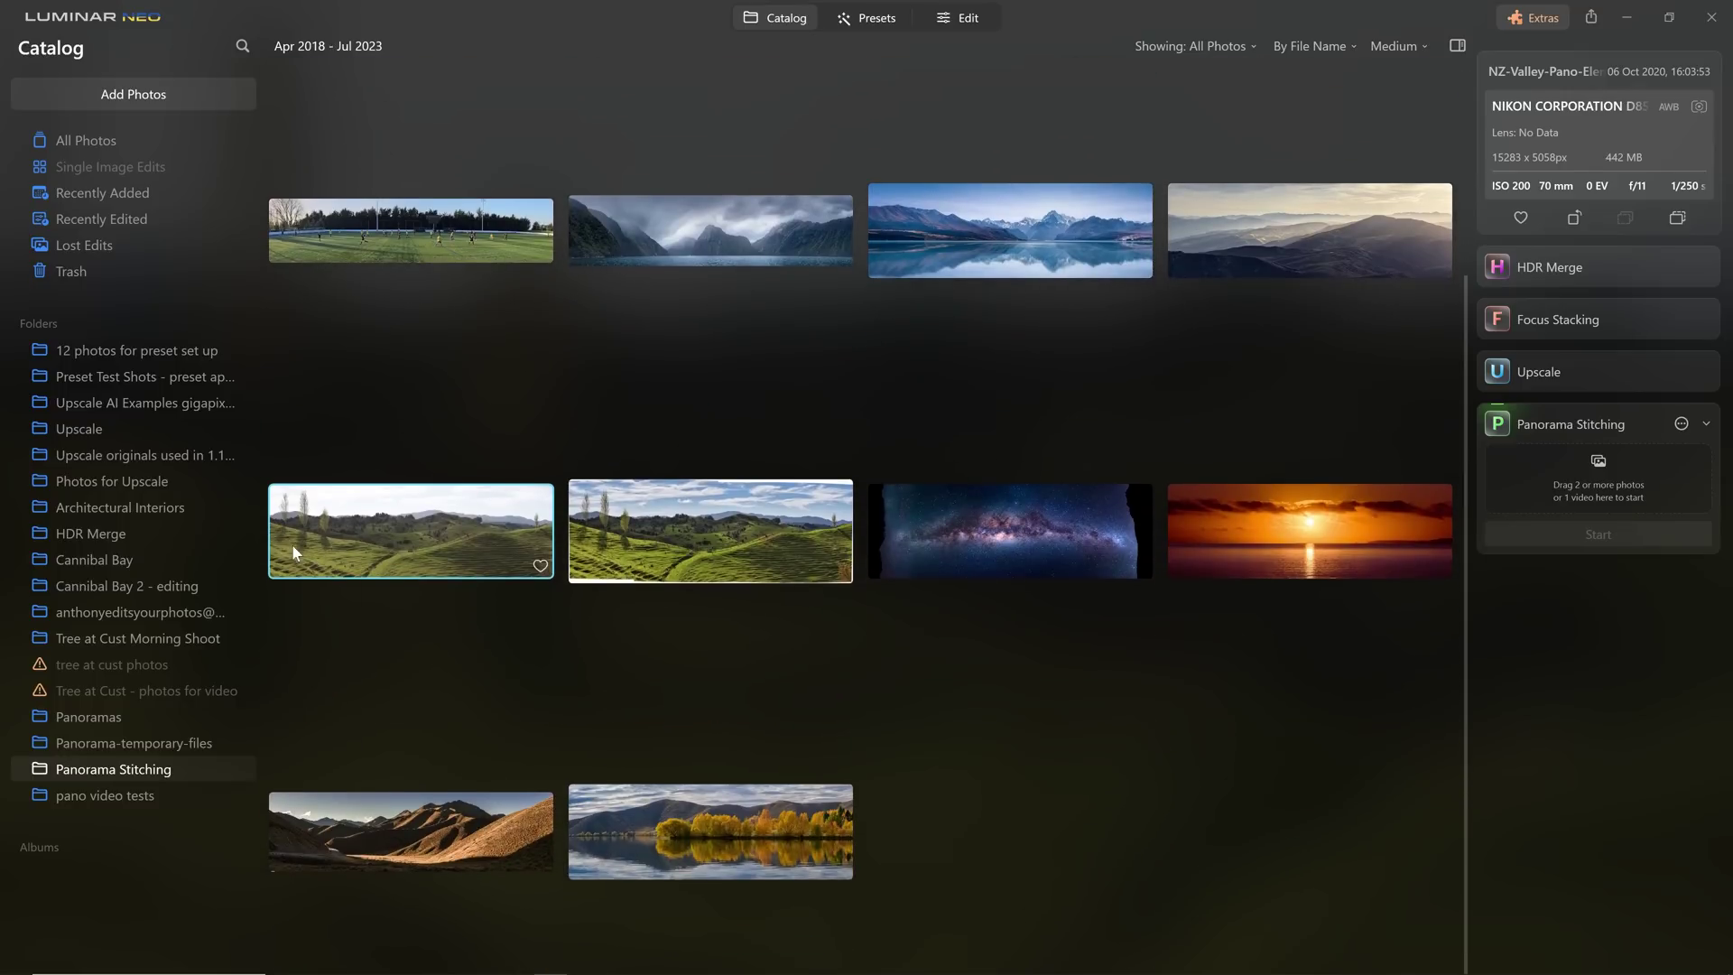
Compare the panorama stitched from unedited raws with the one from edited TIFFs, and open the latter for editing
{"action": "double_click", "coordinate": [480, 539]}
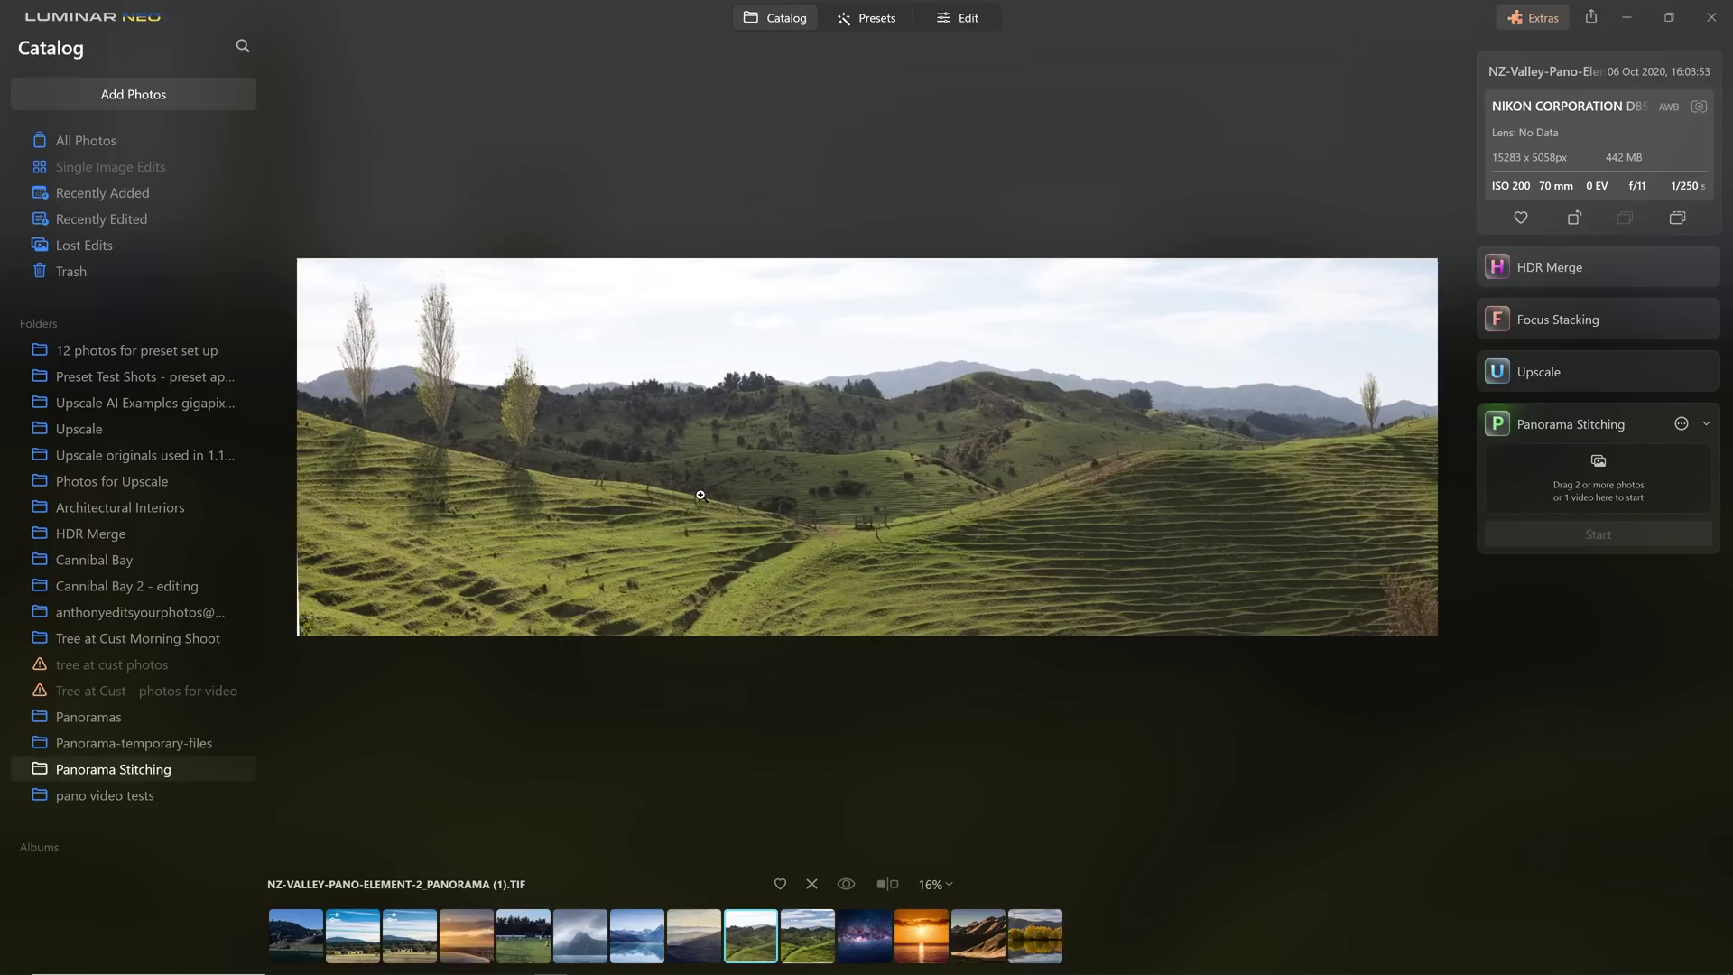
{"action": "left_click", "coordinate": [794, 934]}
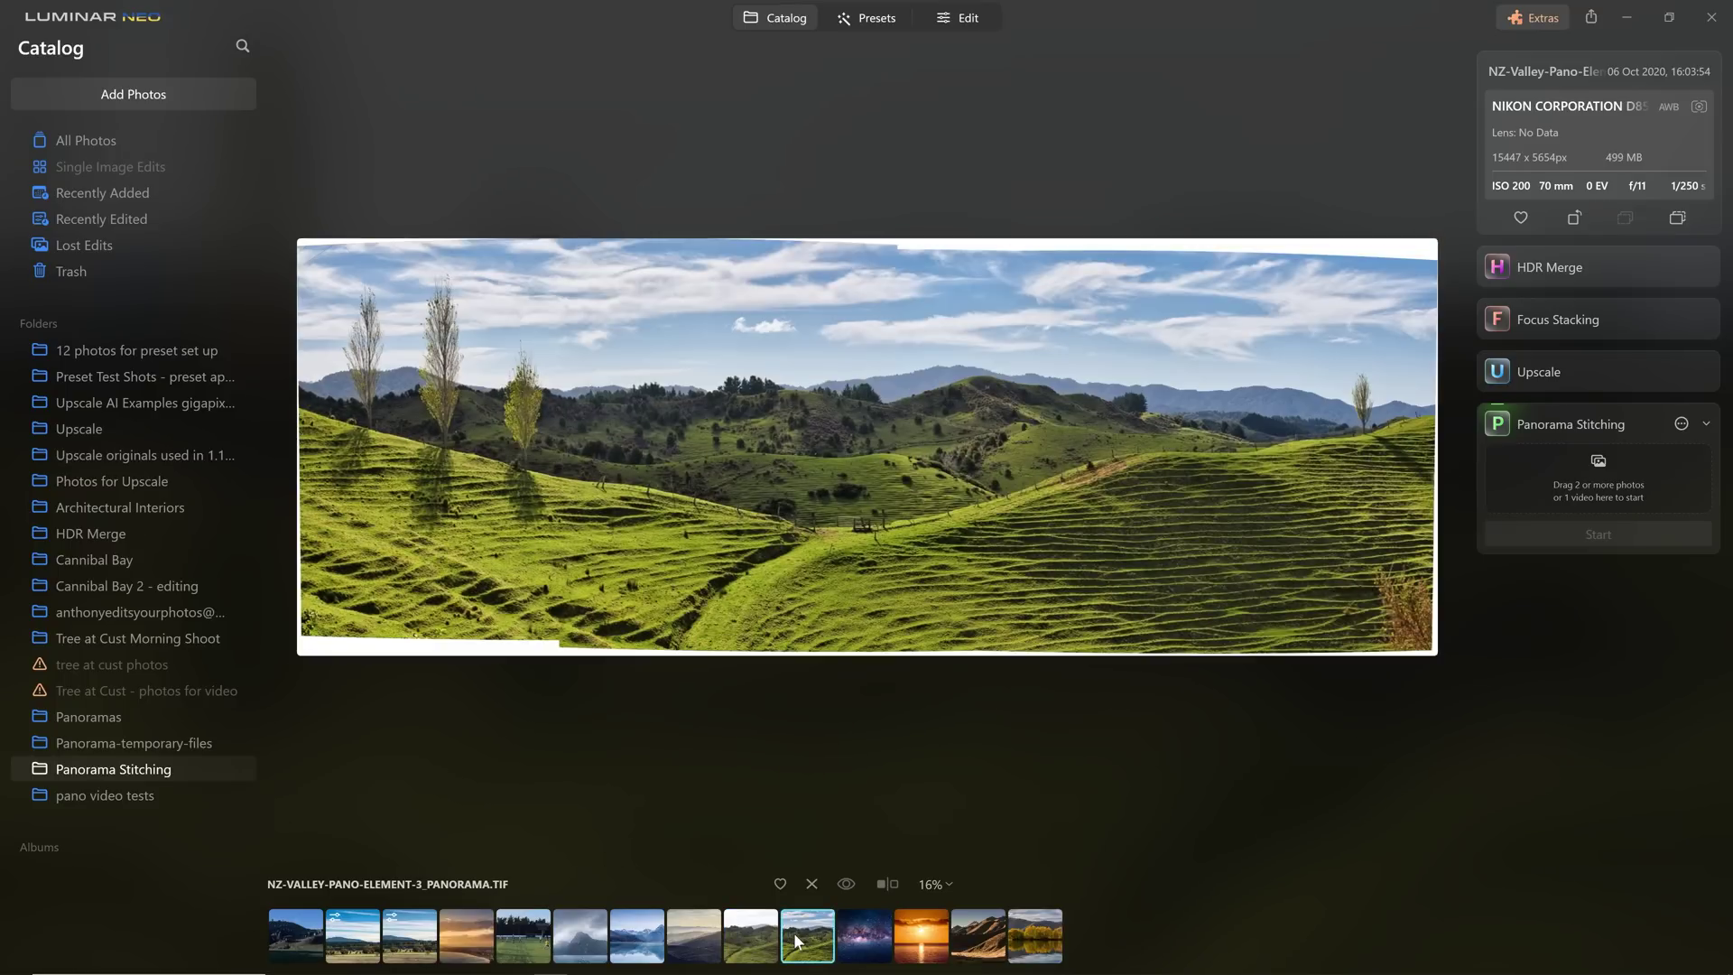
{"action": "left_click", "coordinate": [975, 25]}
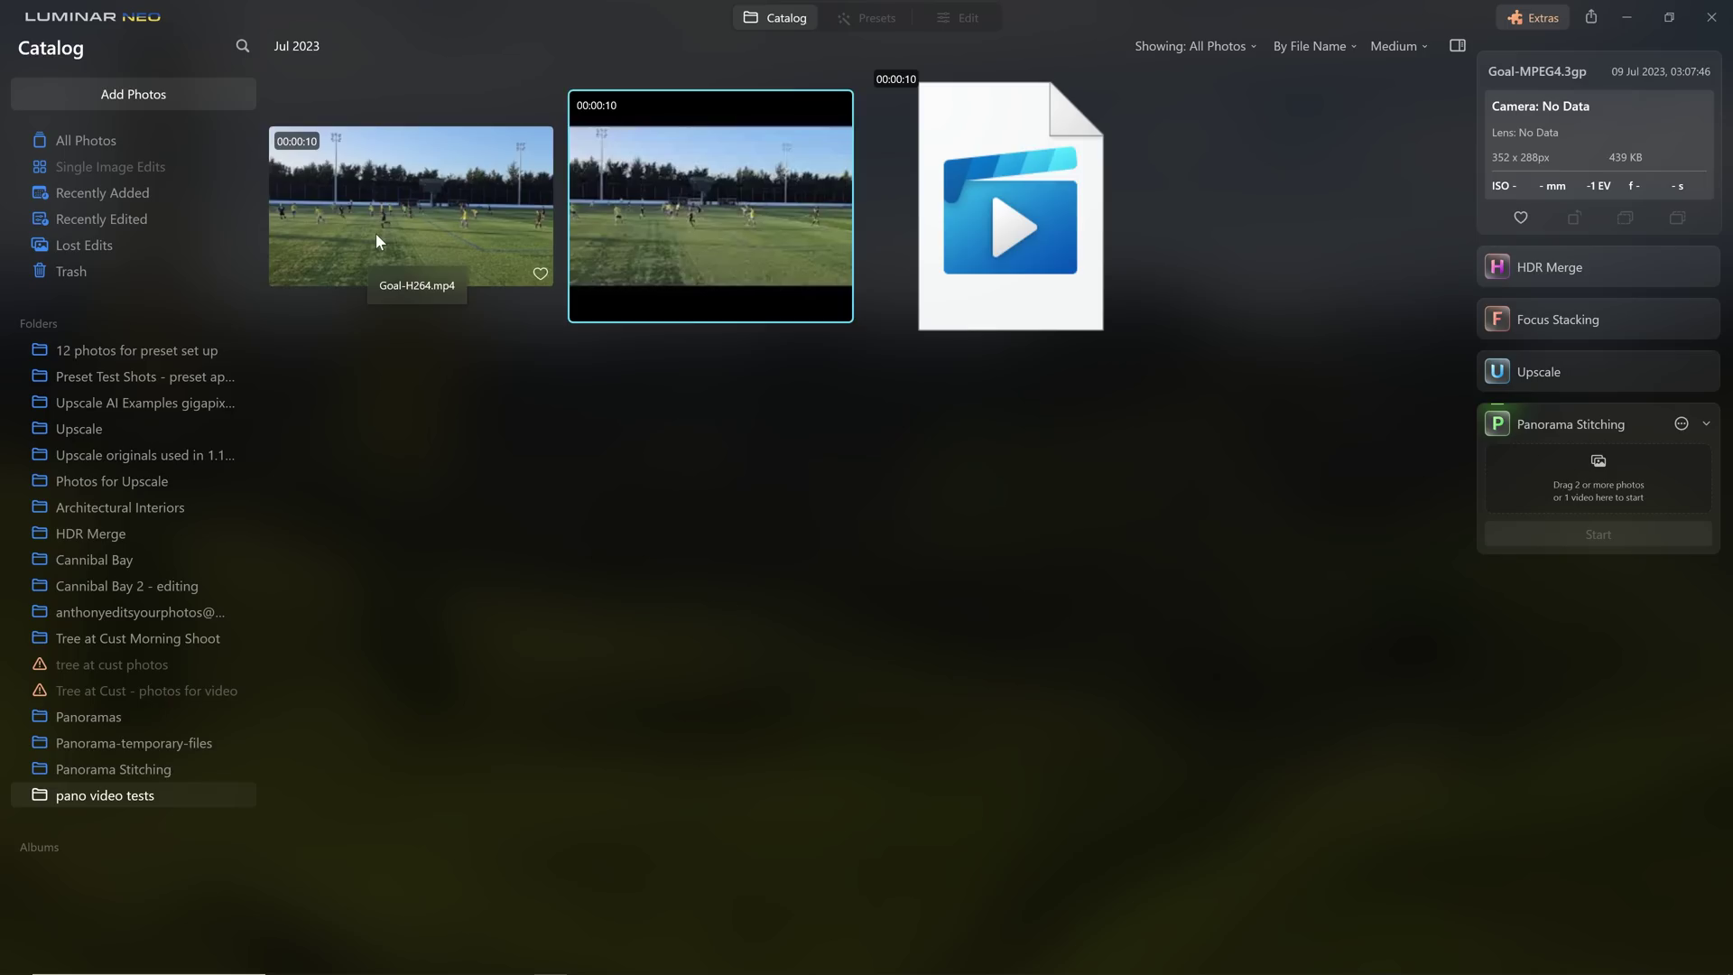
Open Goal-H264.mp4 from the pano video tests folder, load it into Panorama Stitching and start processing it
{"action": "double_click", "coordinate": [375, 233]}
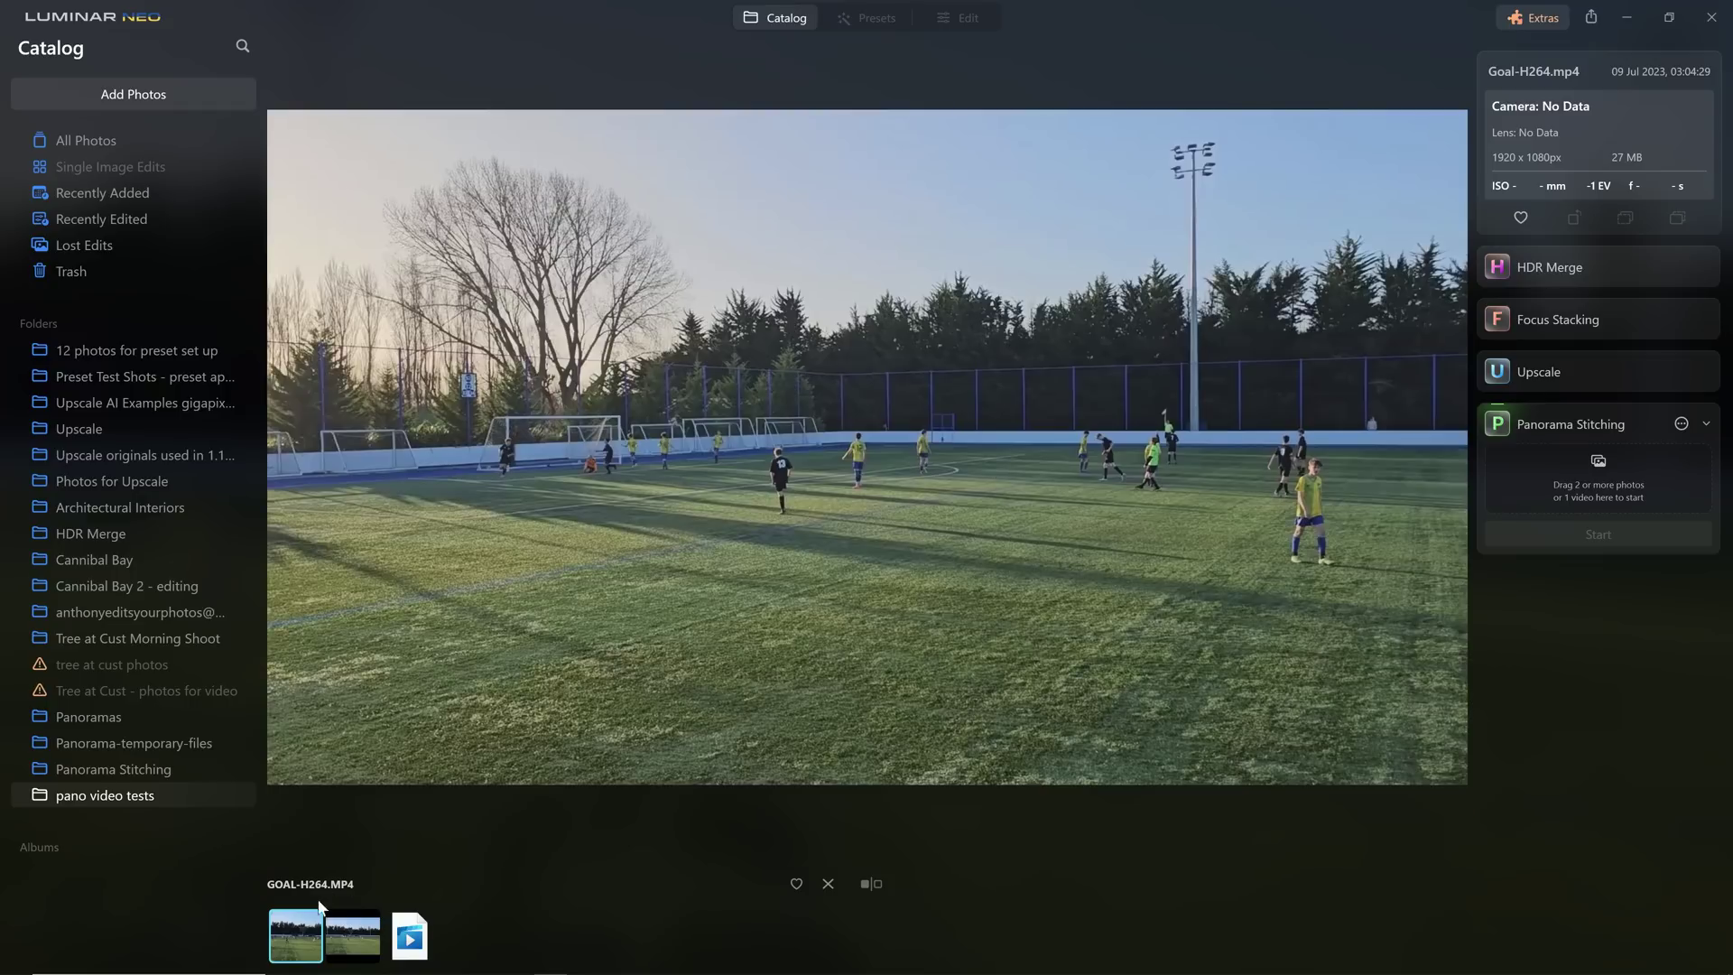
{"action": "left_click_drag", "start_coordinate": [300, 927], "coordinate": [484, 663]}
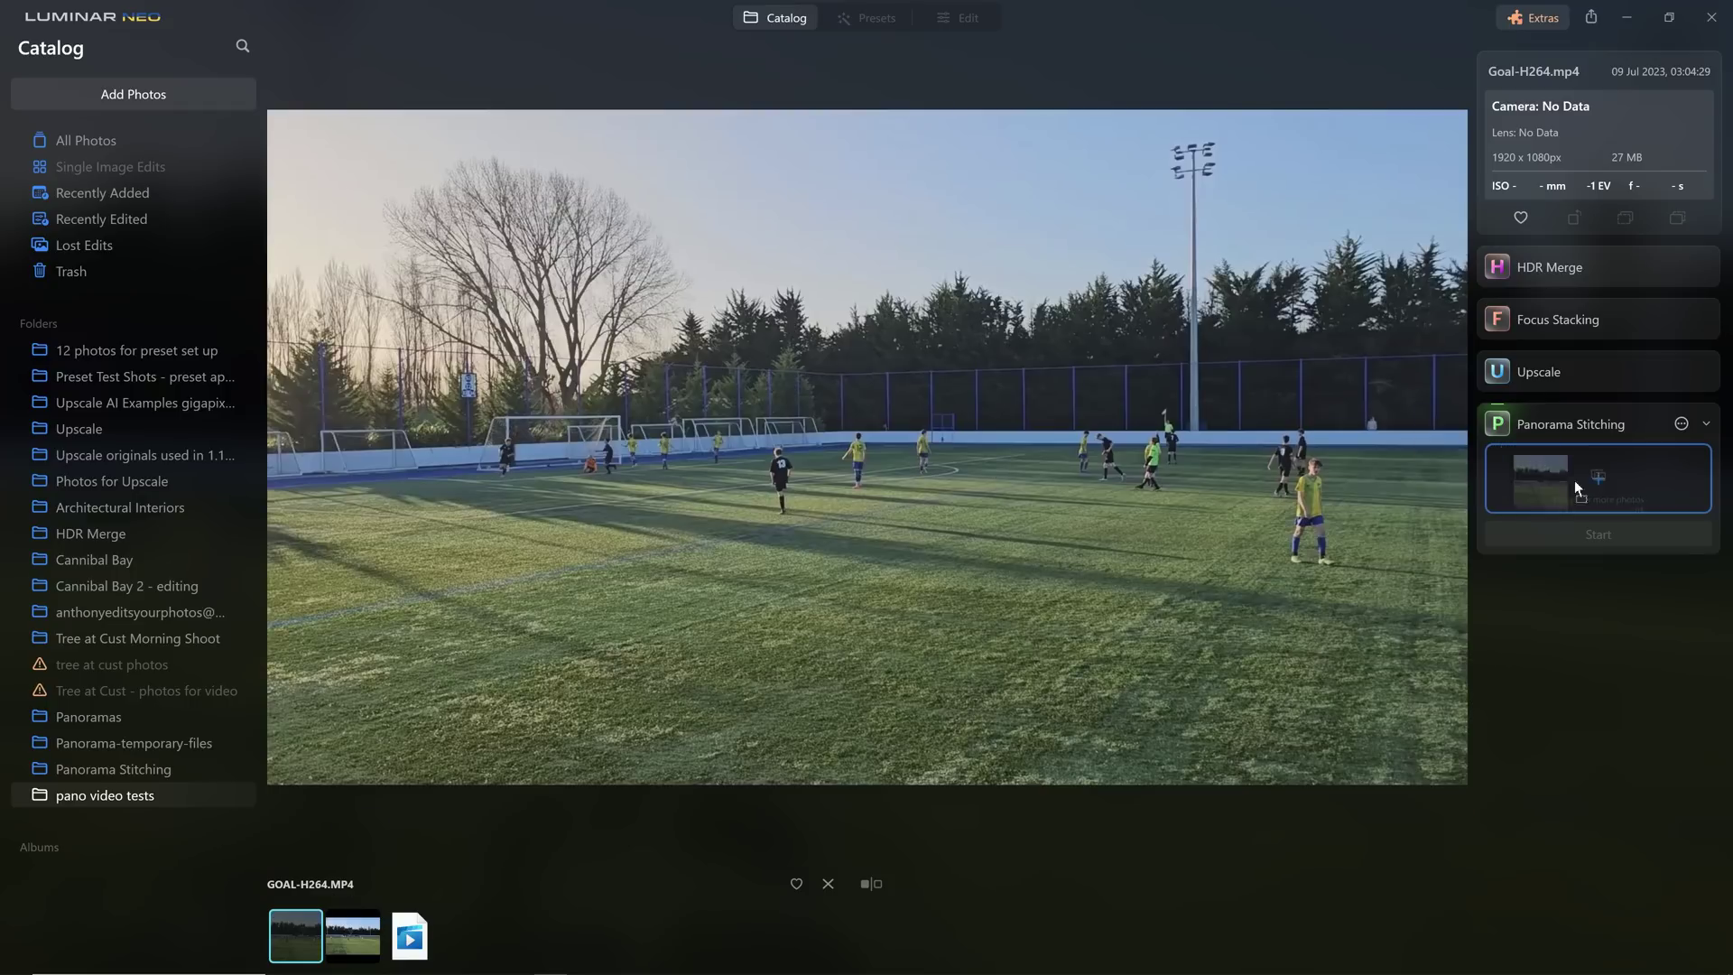
{"action": "left_click_drag", "start_coordinate": [1597, 459], "coordinate": [1581, 464]}
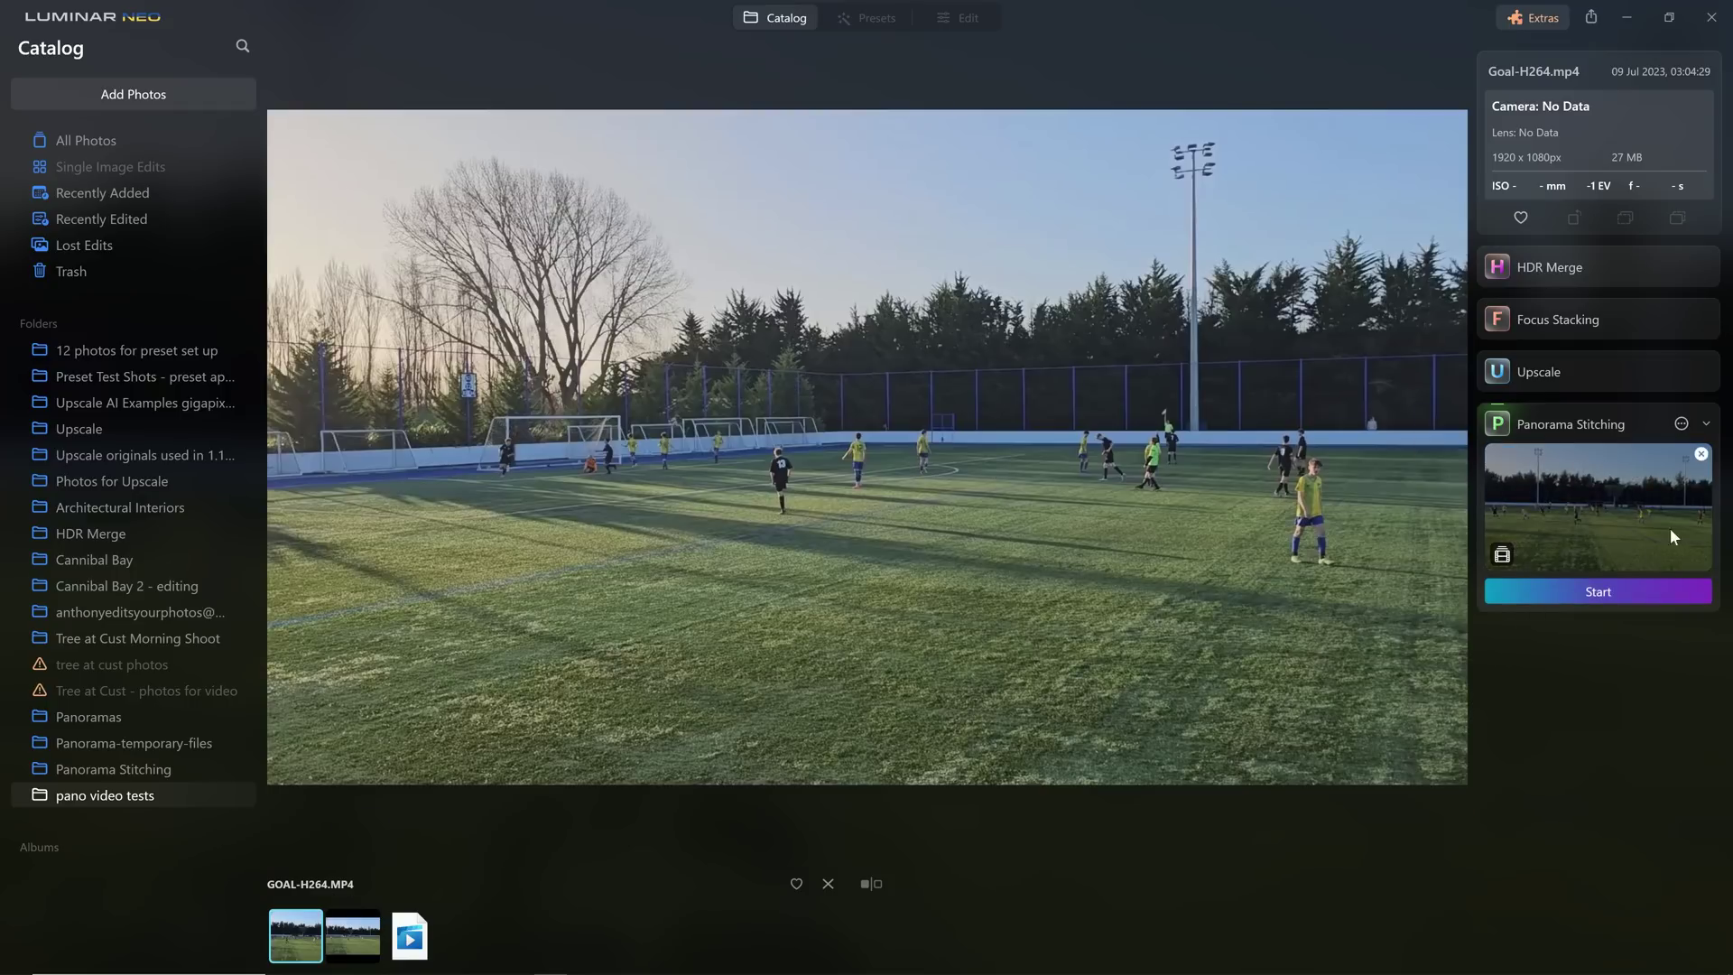
{"action": "left_click", "coordinate": [1612, 594]}
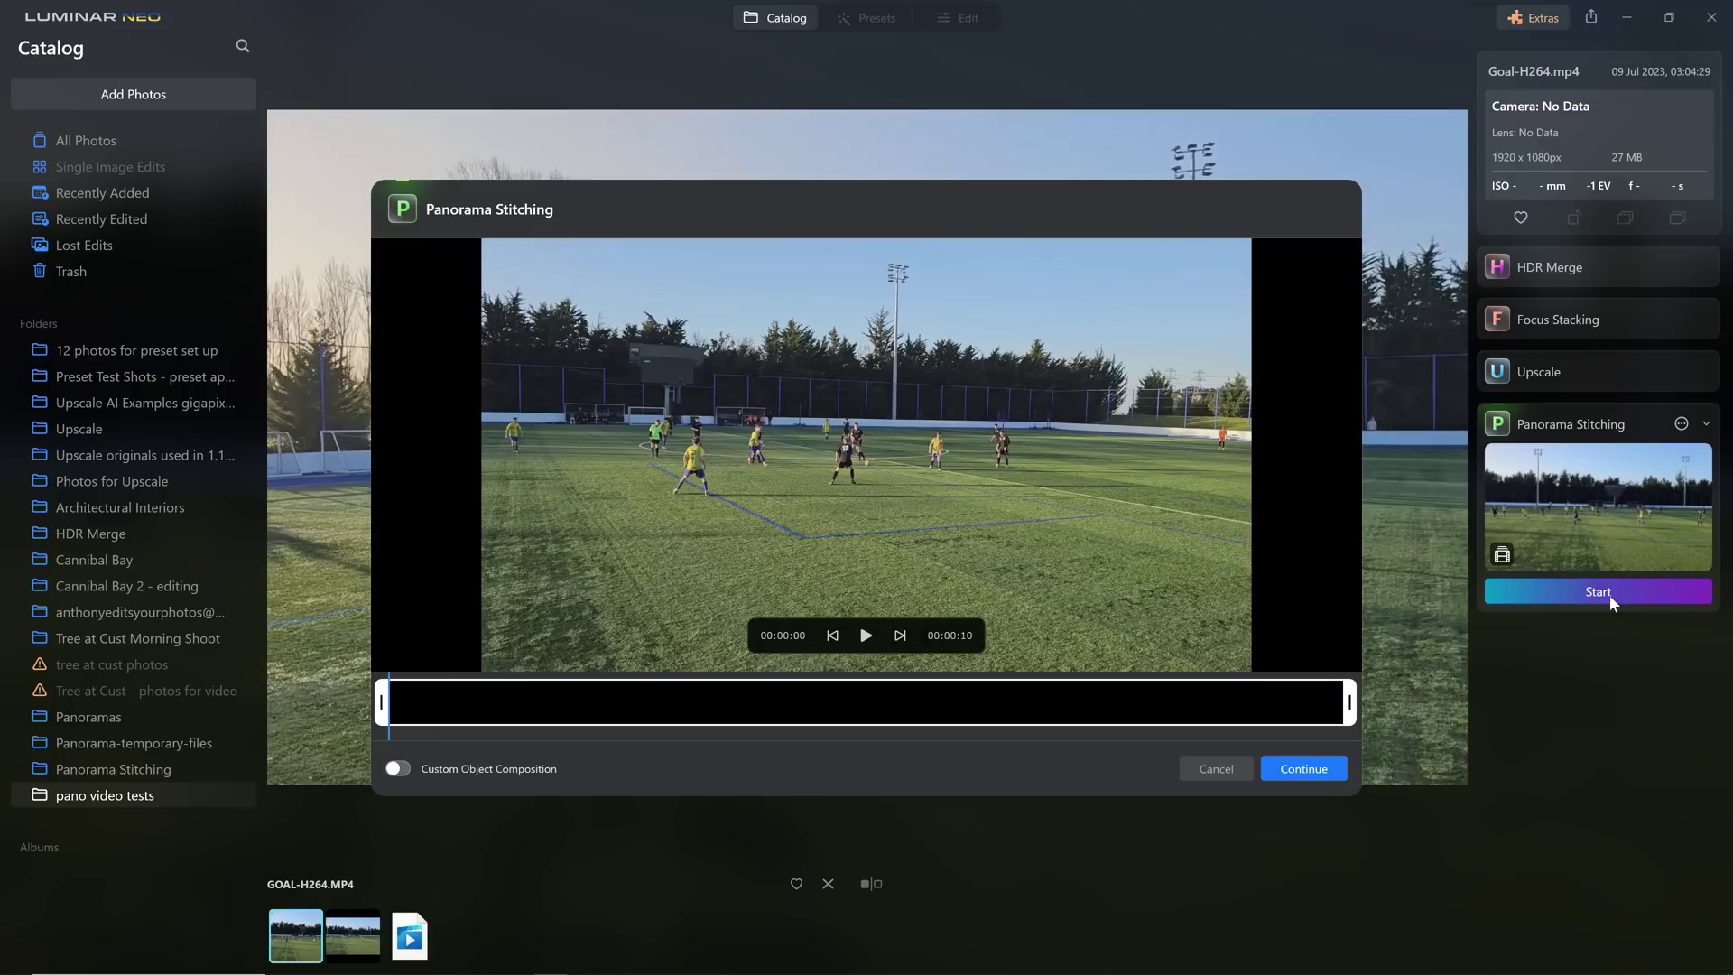
Preview the Goal-H264.mp4 clip and stitch its full length into a panorama without custom object composition
{"action": "left_click", "coordinate": [867, 636]}
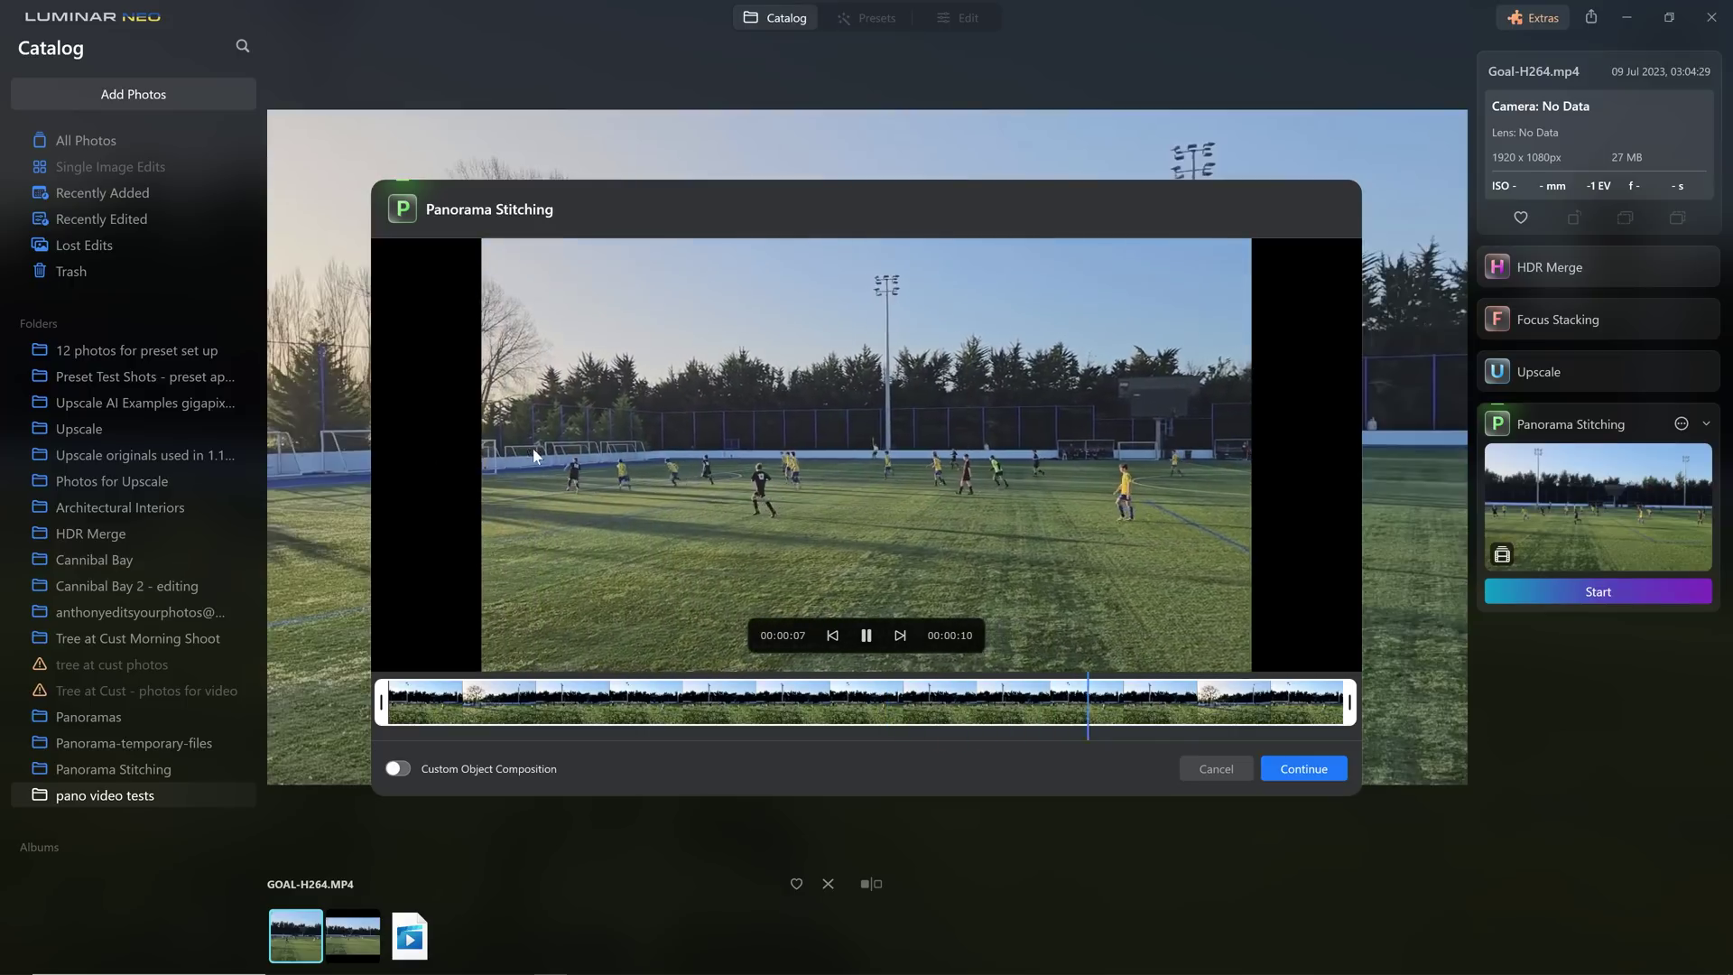
{"action": "left_click", "coordinate": [1297, 777]}
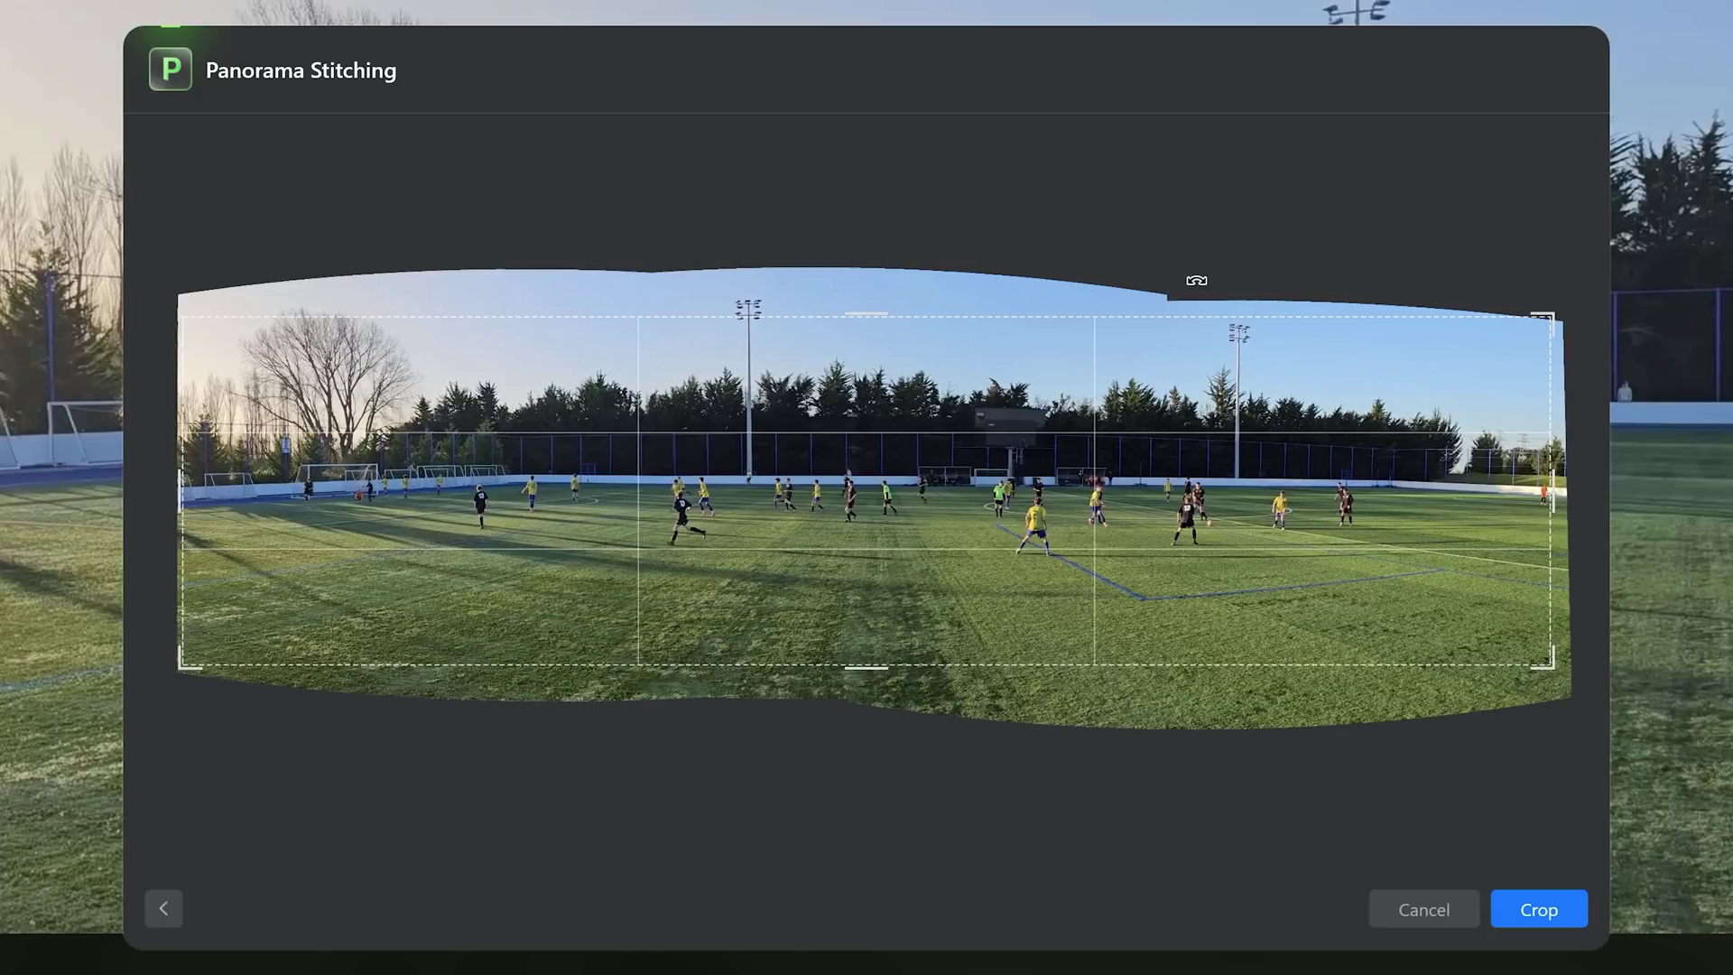
Crop the stitched football field panorama on all sides to about 2858 × 640, cutting off the uneven edges
{"action": "left_click_drag", "start_coordinate": [1498, 304], "coordinate": [1556, 318]}
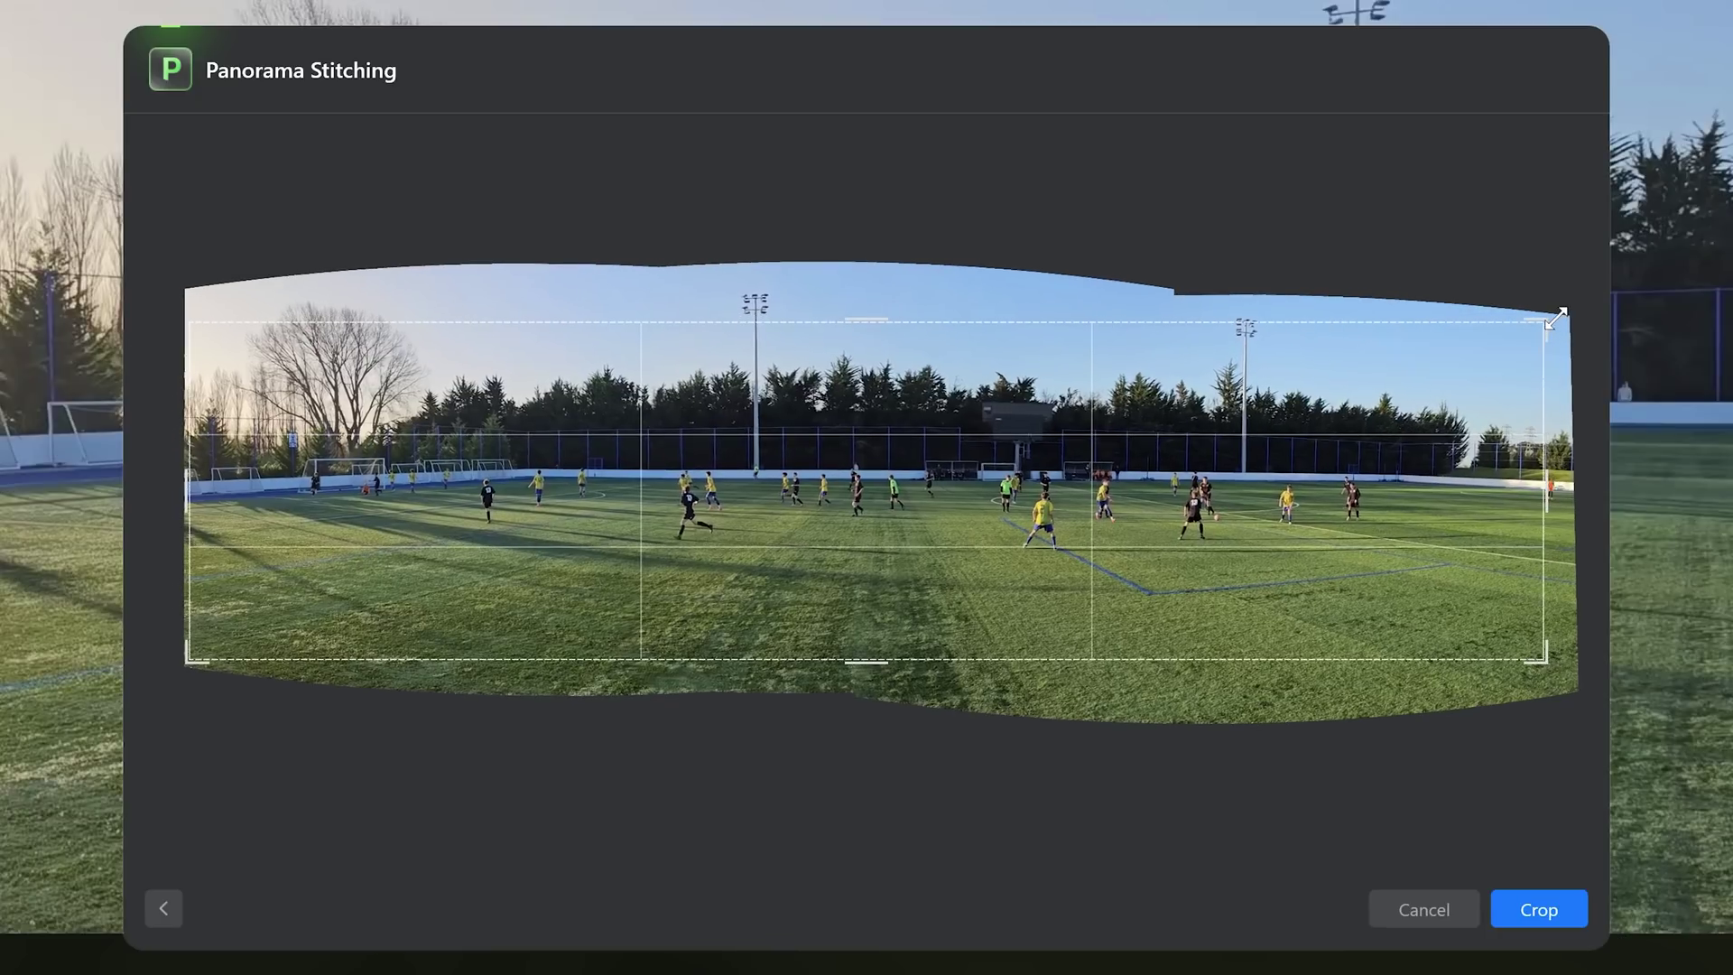
{"action": "left_click_drag", "start_coordinate": [1260, 683], "coordinate": [1258, 630]}
{"action": "left_click_drag", "start_coordinate": [1052, 340], "coordinate": [1052, 359]}
{"action": "left_click_drag", "start_coordinate": [1542, 512], "coordinate": [1477, 511]}
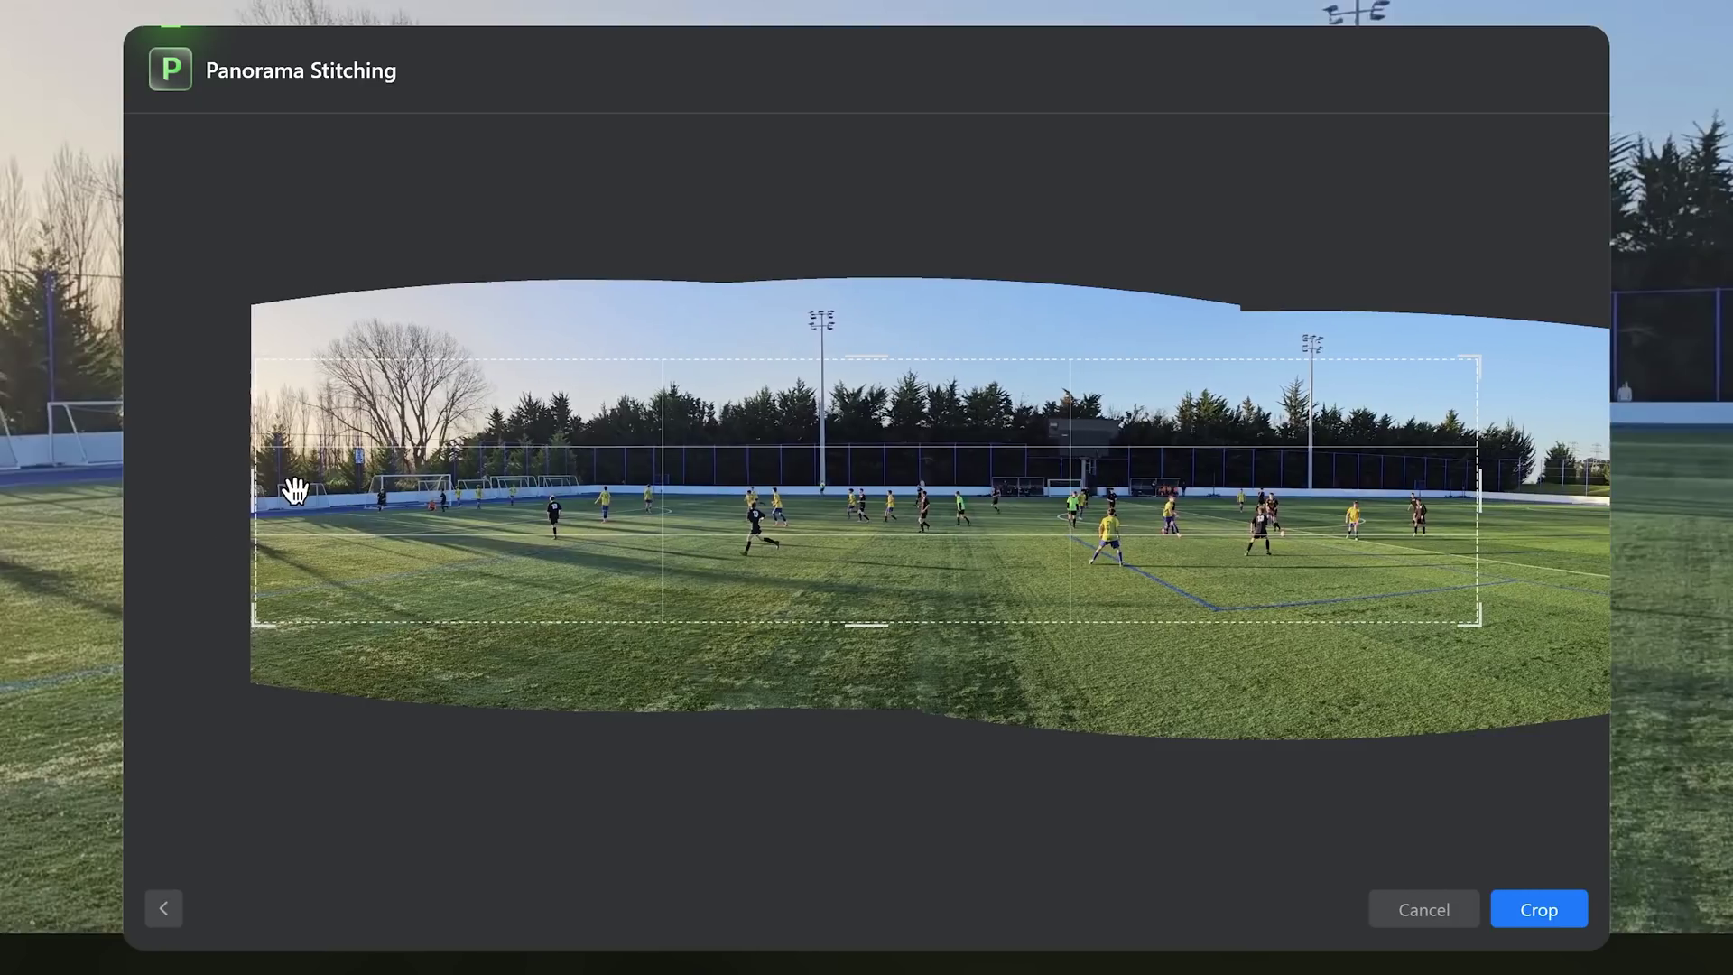
{"action": "left_click_drag", "start_coordinate": [263, 491], "coordinate": [284, 500]}
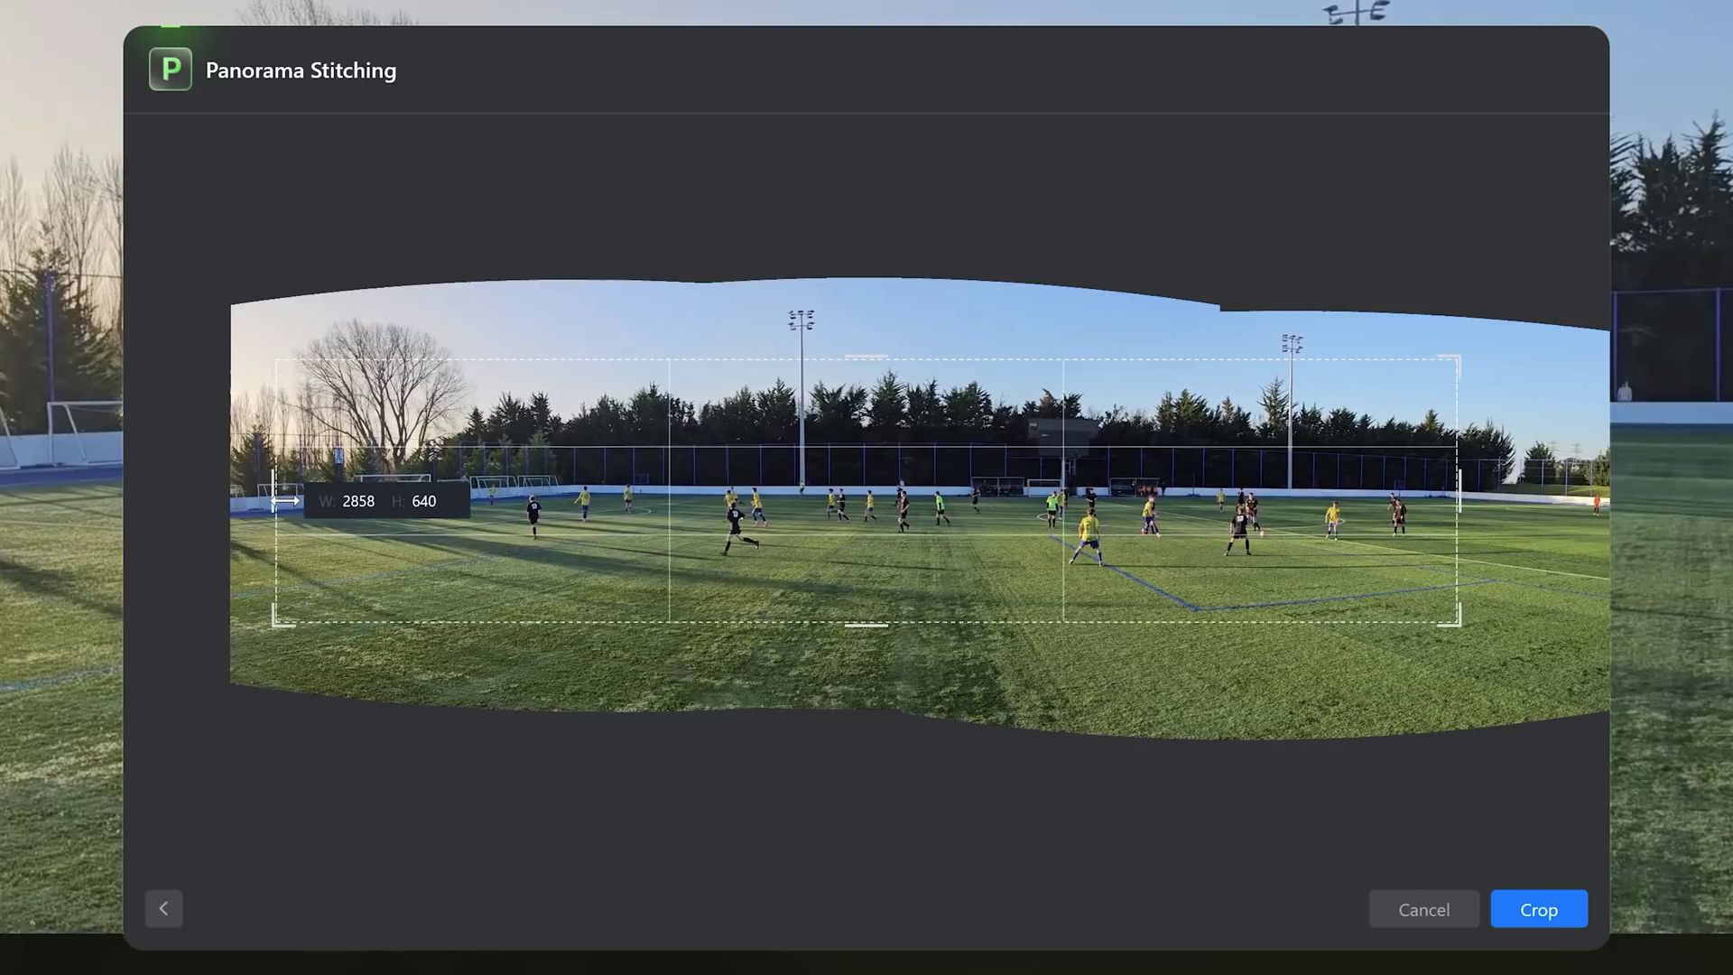
{"action": "left_click", "coordinate": [1521, 903]}
{"action": "left_click", "coordinate": [1523, 910]}
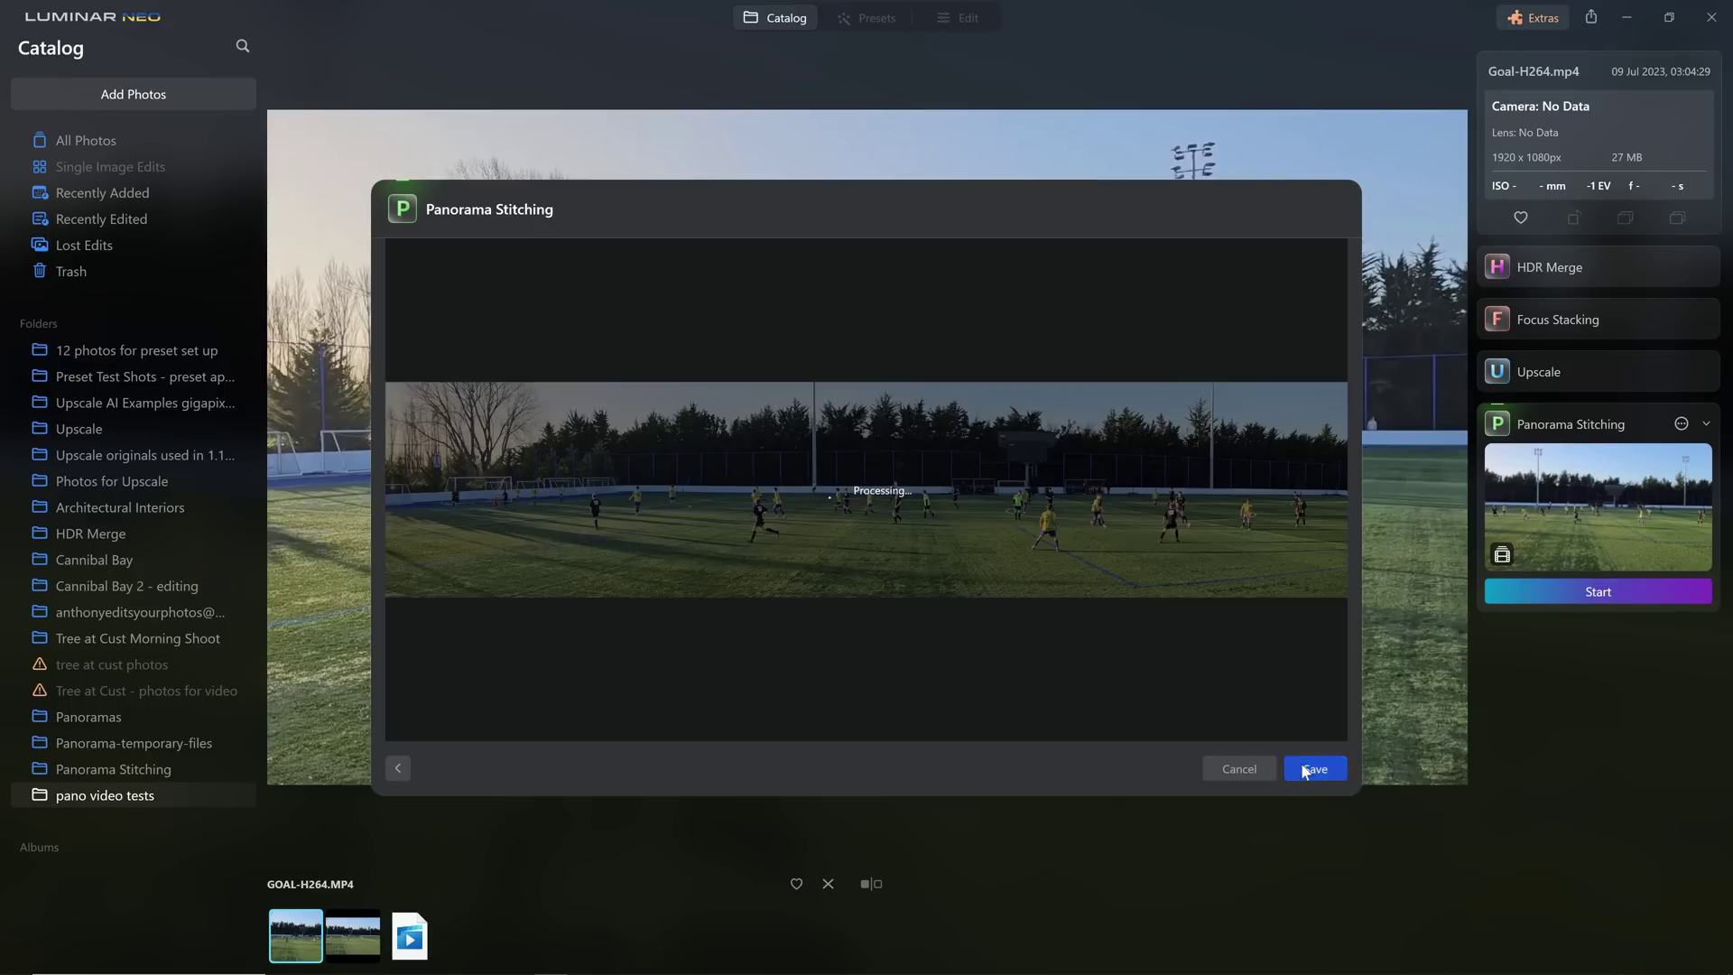